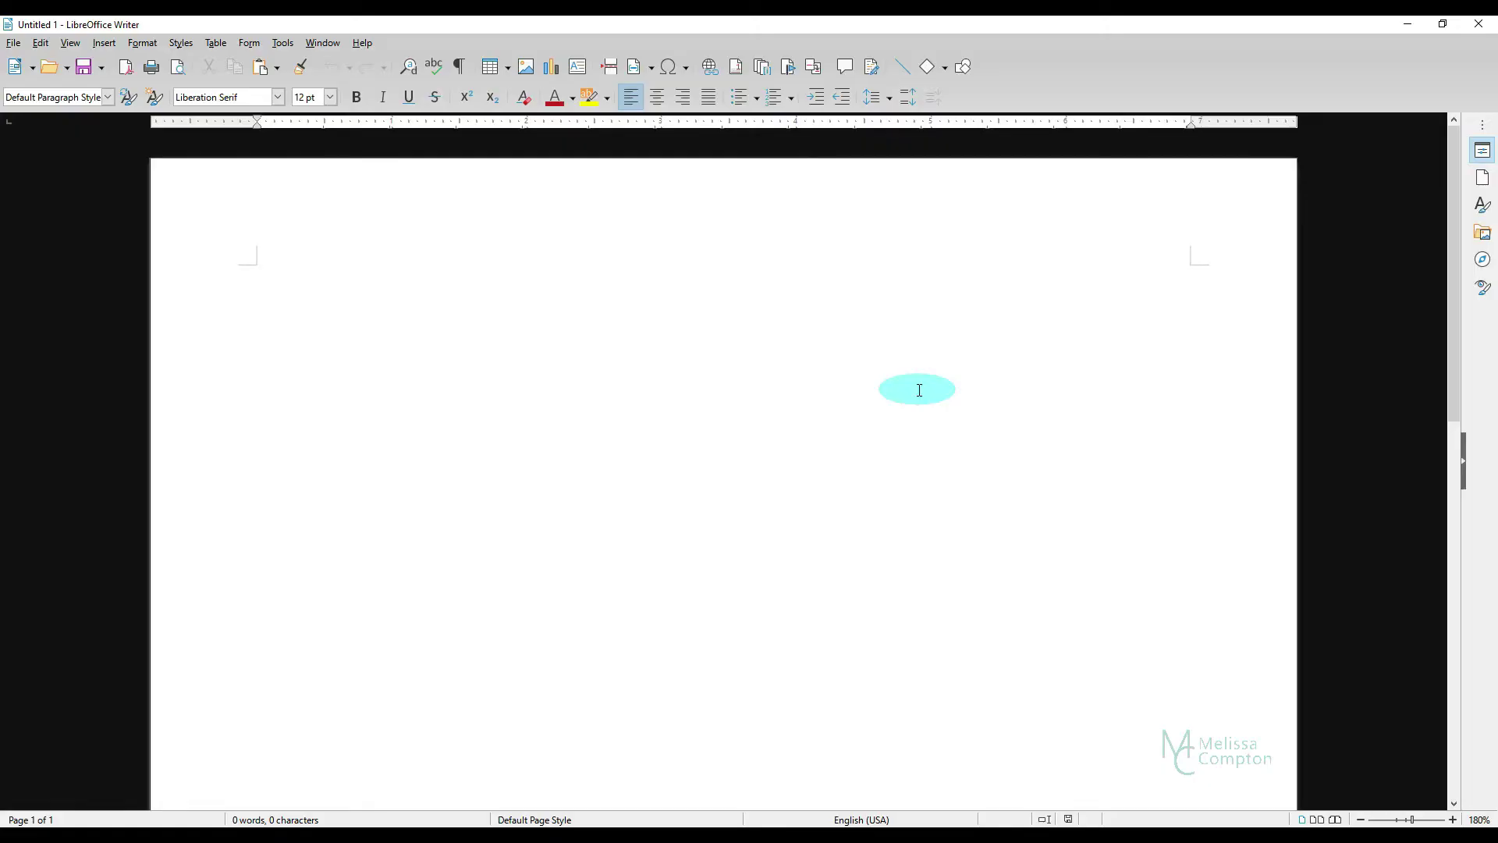
- Start a new label sheet reading Your Company, 123 Your Street, Your City, KY 40000, and review its Options
{"action": "left_click", "coordinate": [14, 43]}
{"action": "mouse_move", "coordinate": [41, 60]}
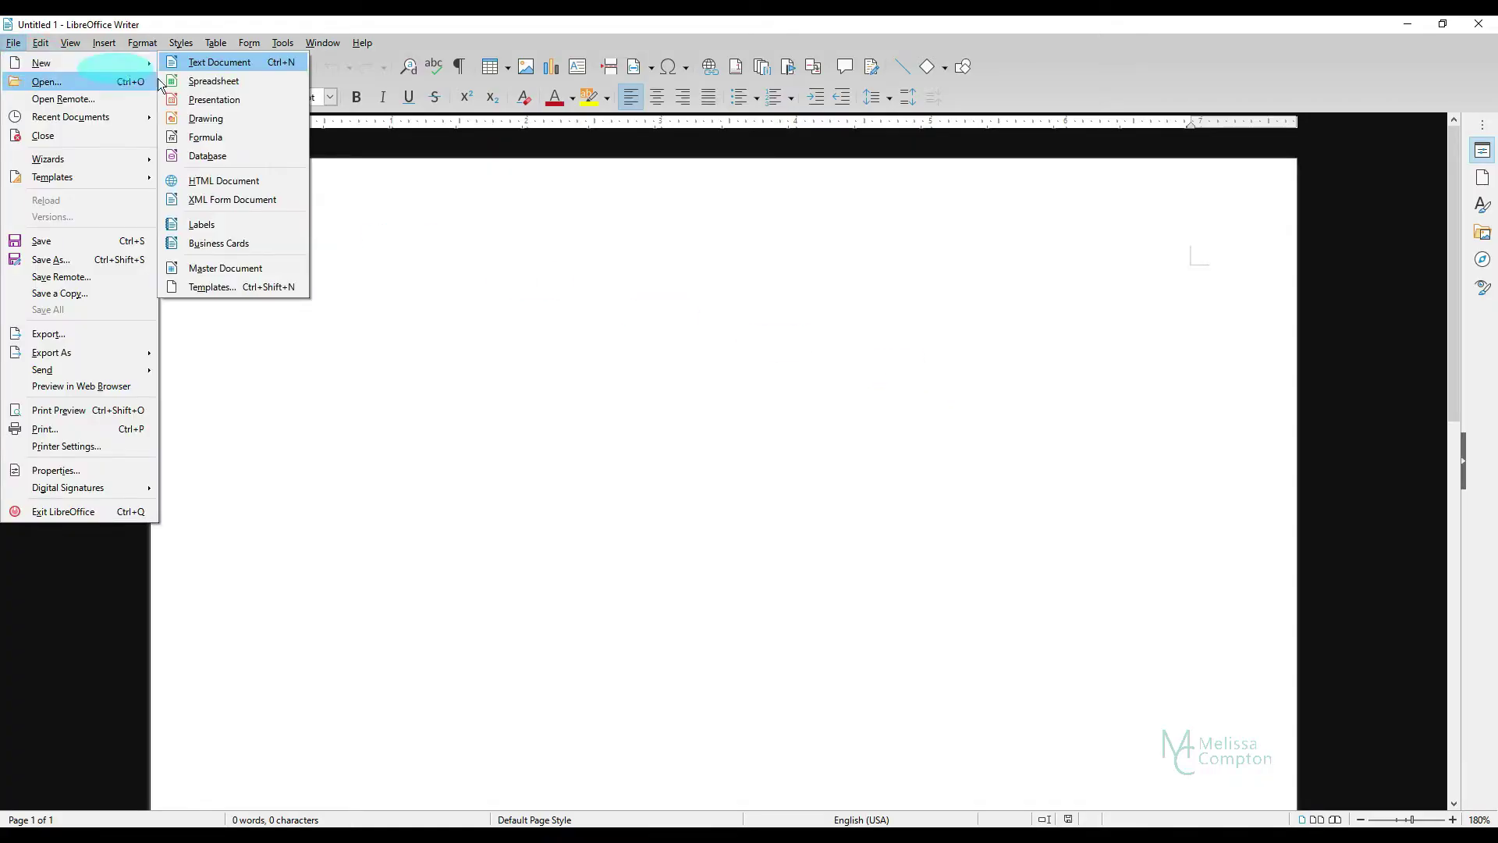
{"action": "left_click", "coordinate": [222, 224]}
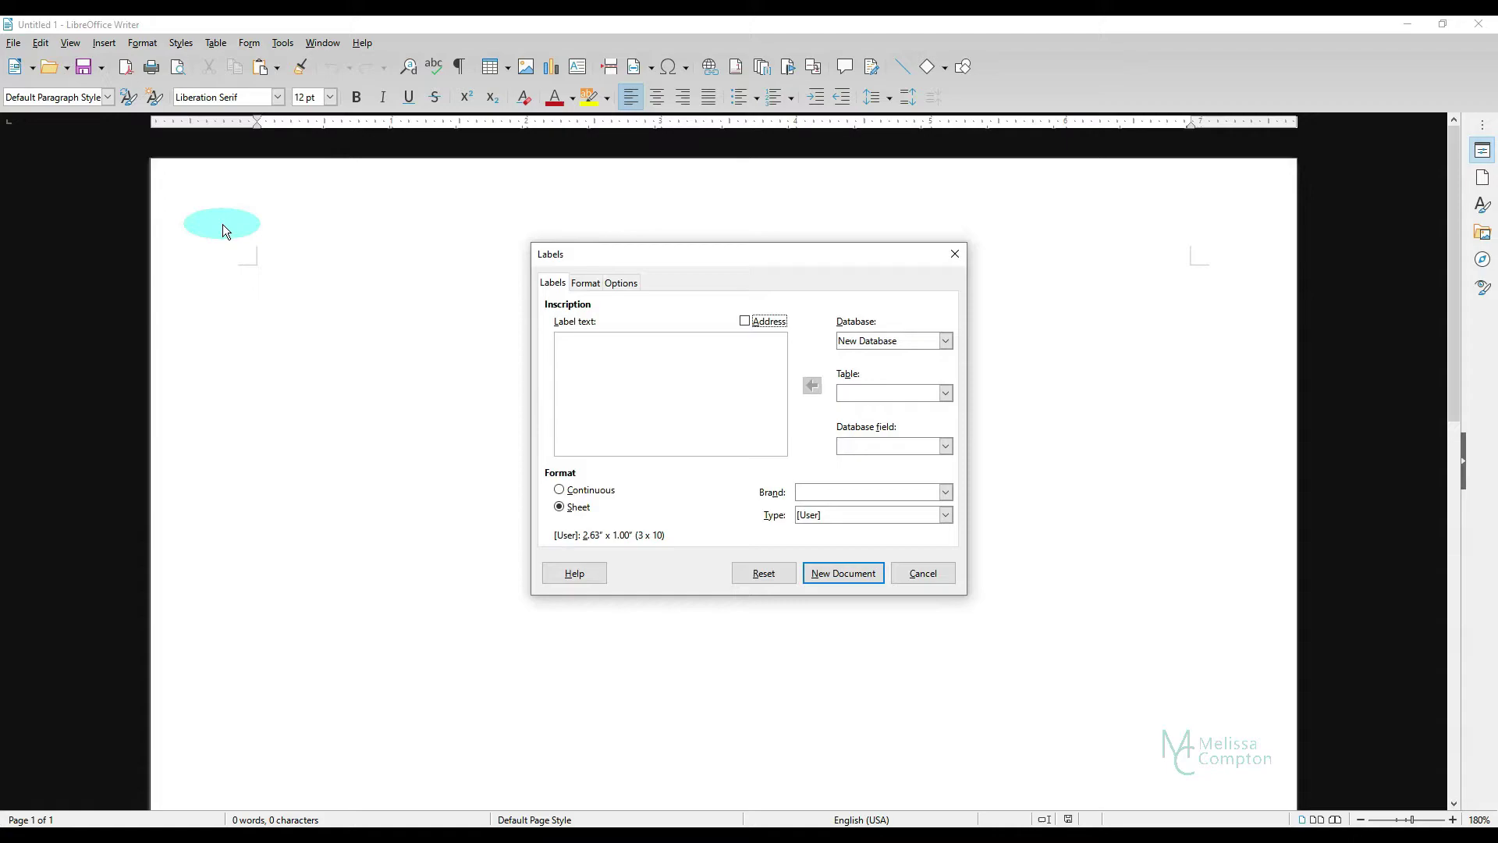
{"action": "left_click", "coordinate": [556, 347]}
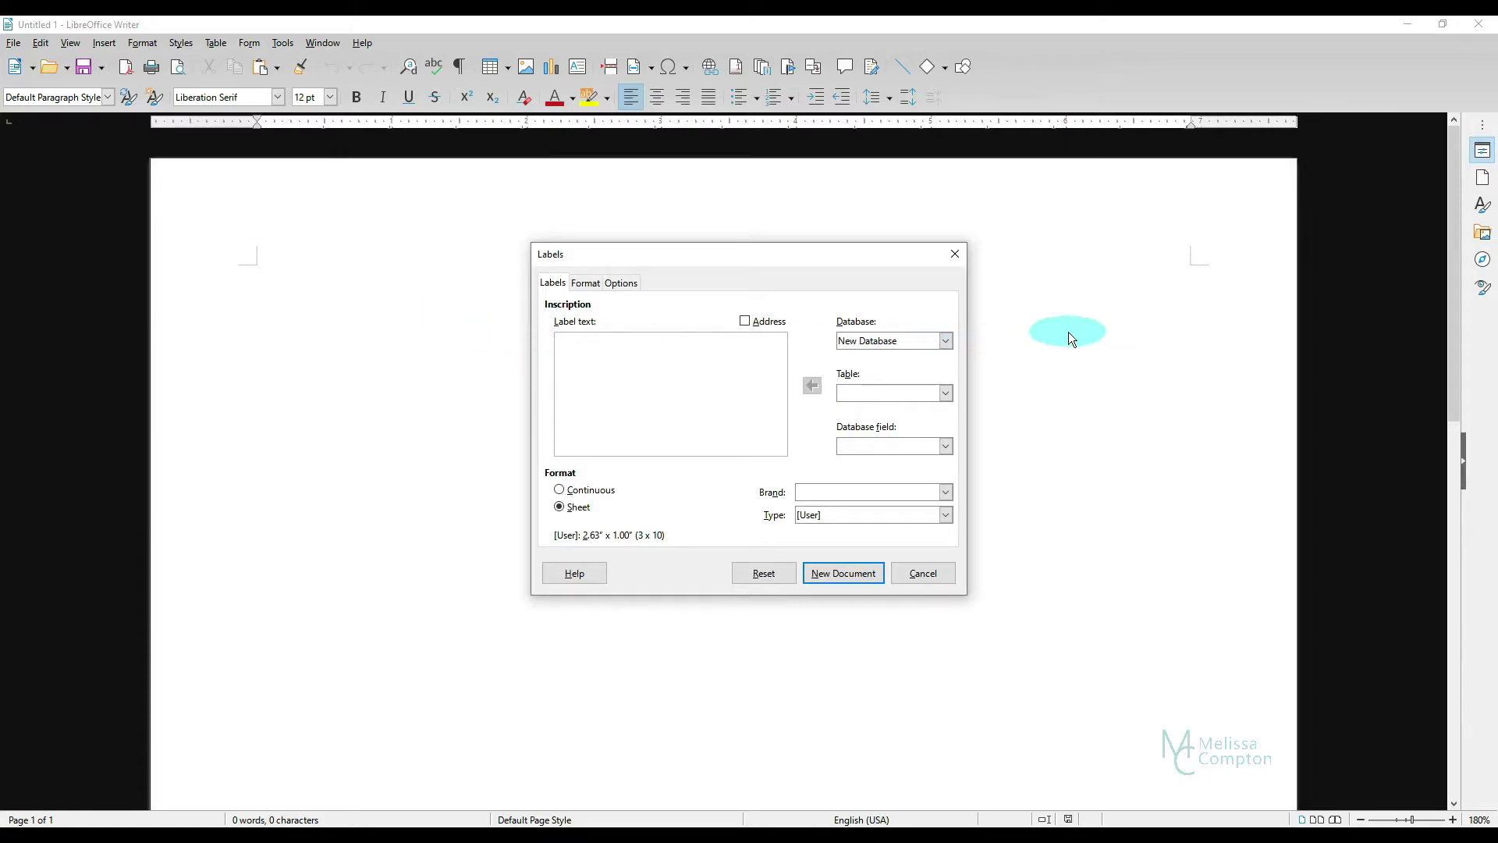
{"action": "type", "text": "Your Company"}
{"action": "key", "text": "Return"}
{"action": "type", "text": "123 Your St"}
{"action": "type", "text": "ree"}
{"action": "type", "text": "Your City, "}
{"action": "type", "text": "KY 4"}
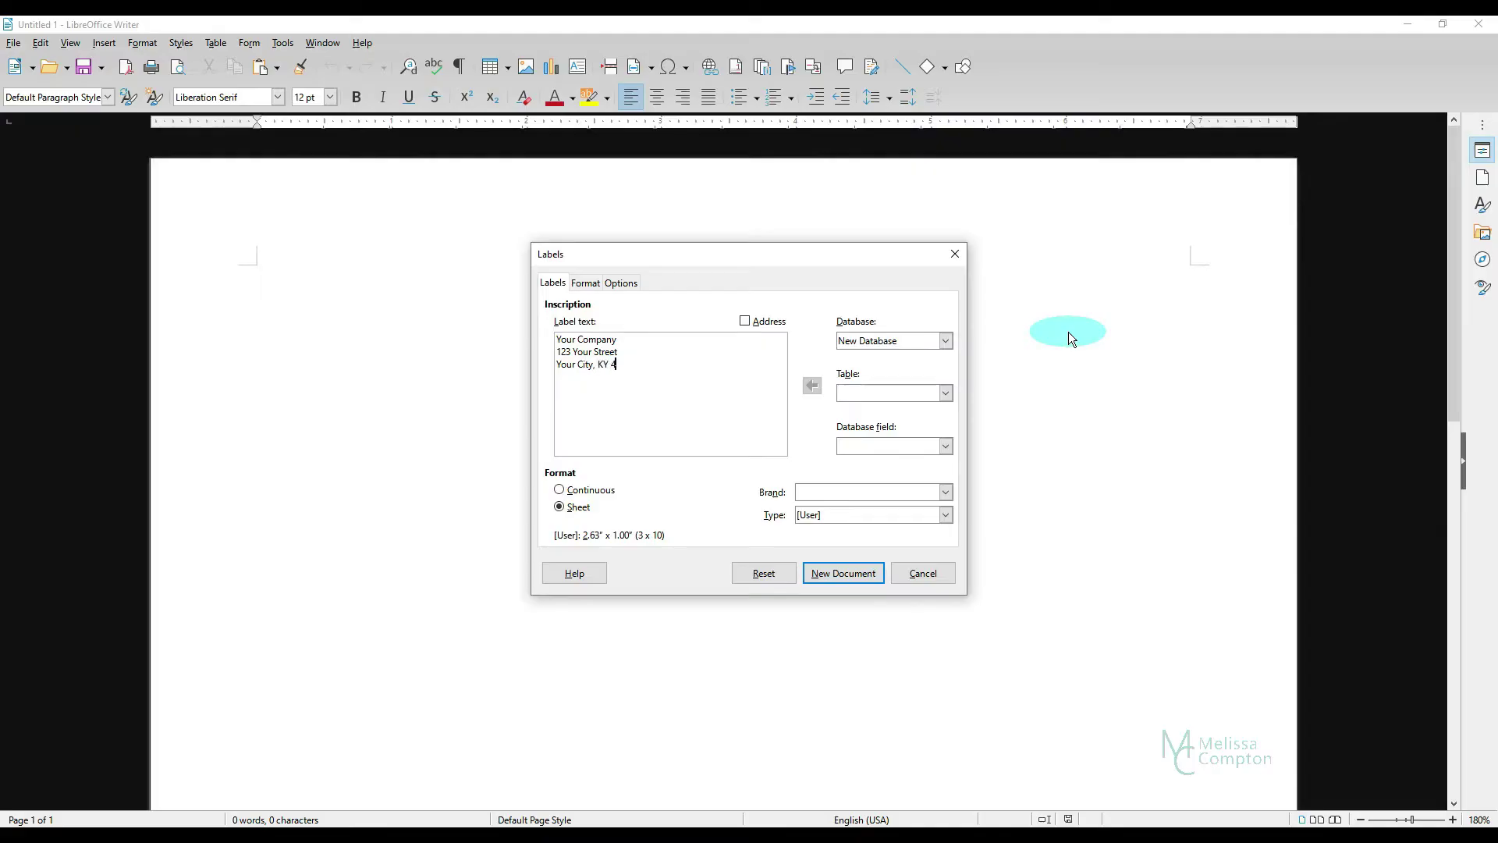
{"action": "type", "text": "0040000"}
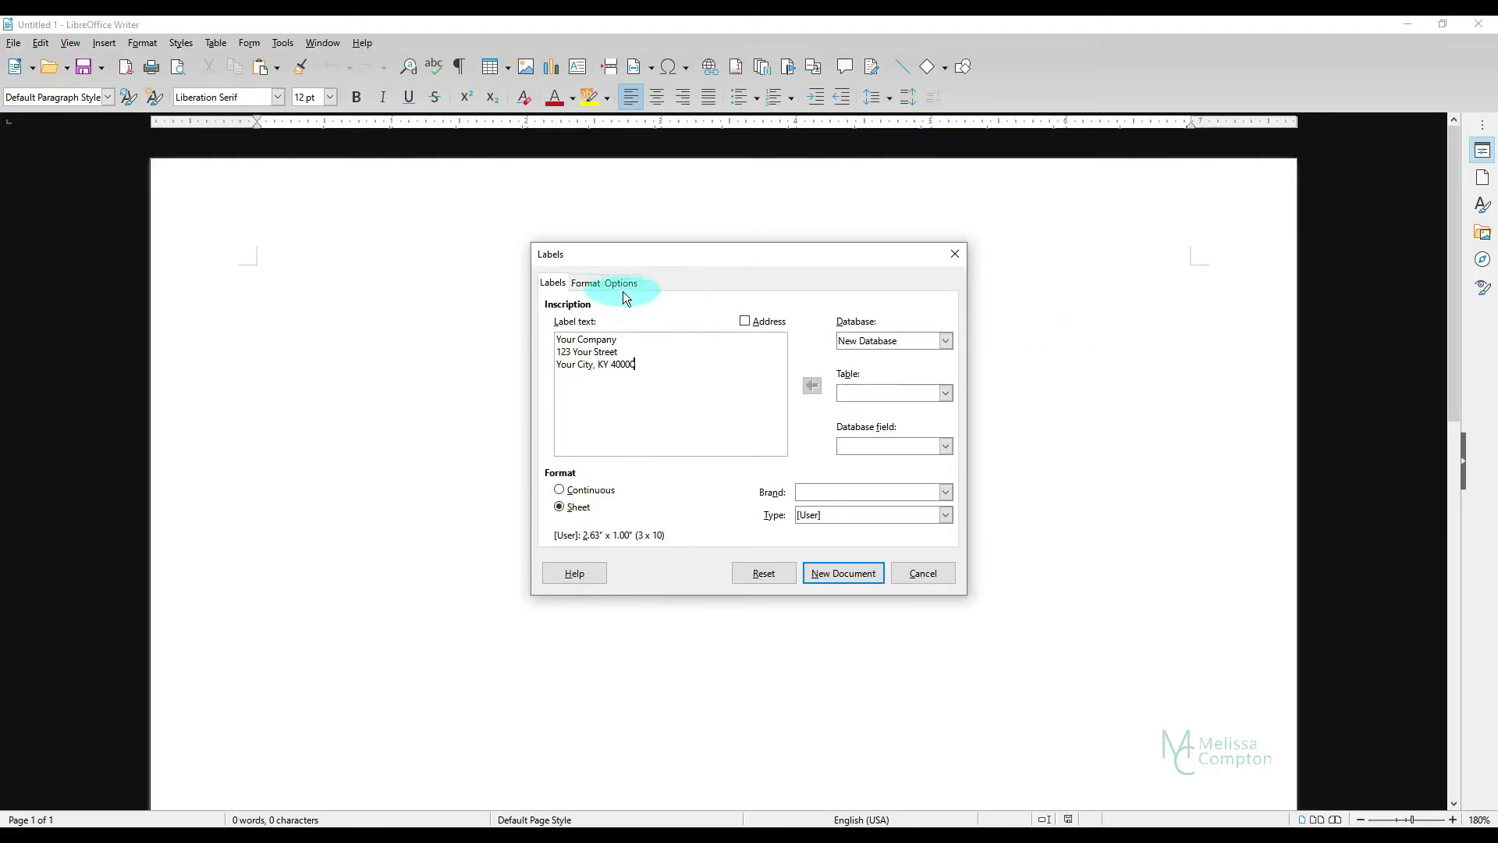
{"action": "left_click", "coordinate": [621, 284]}
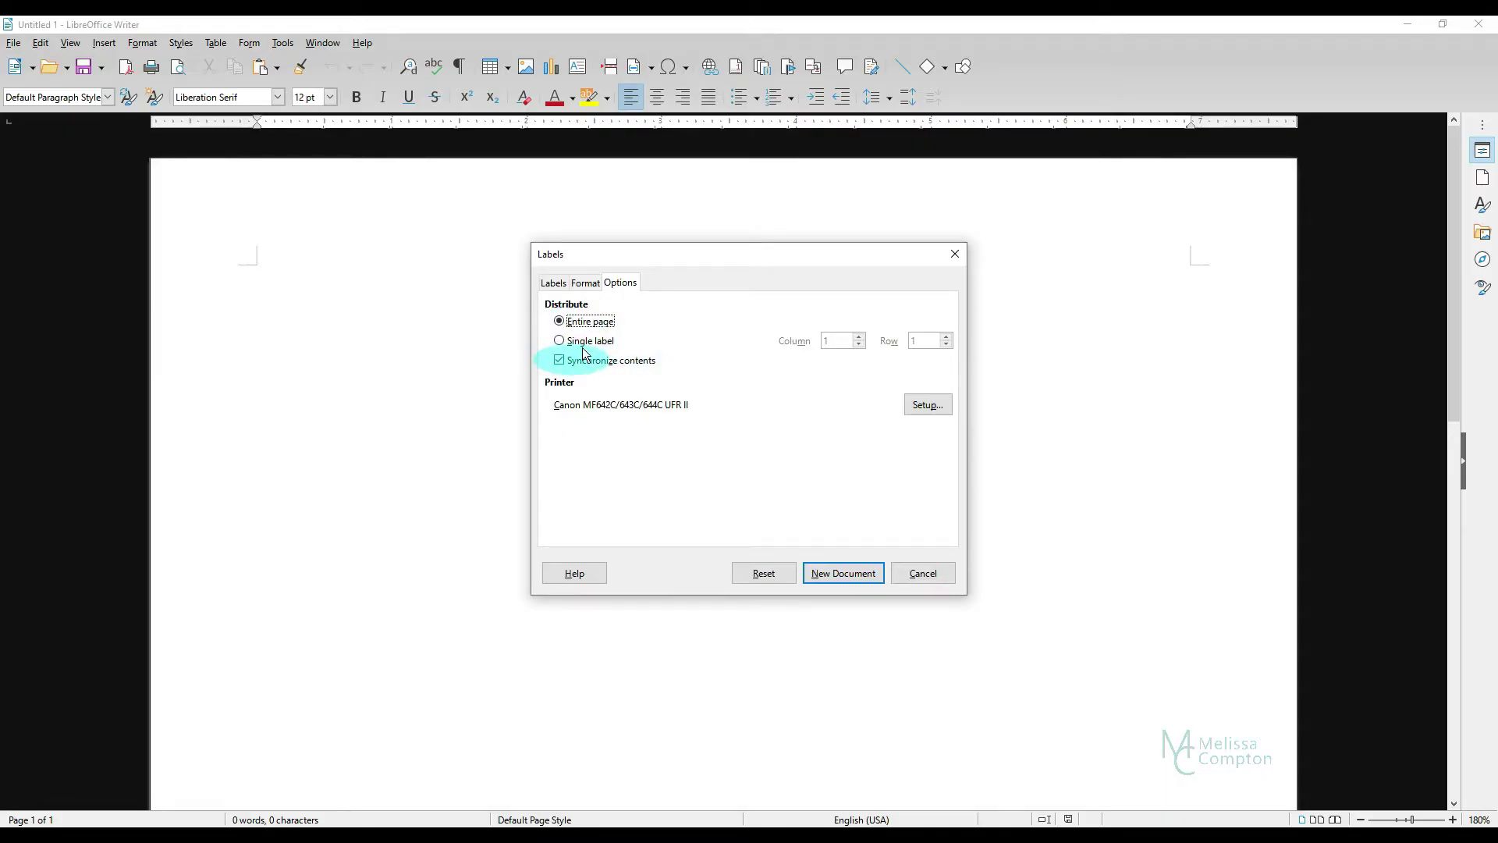
{"action": "left_click", "coordinate": [552, 284]}
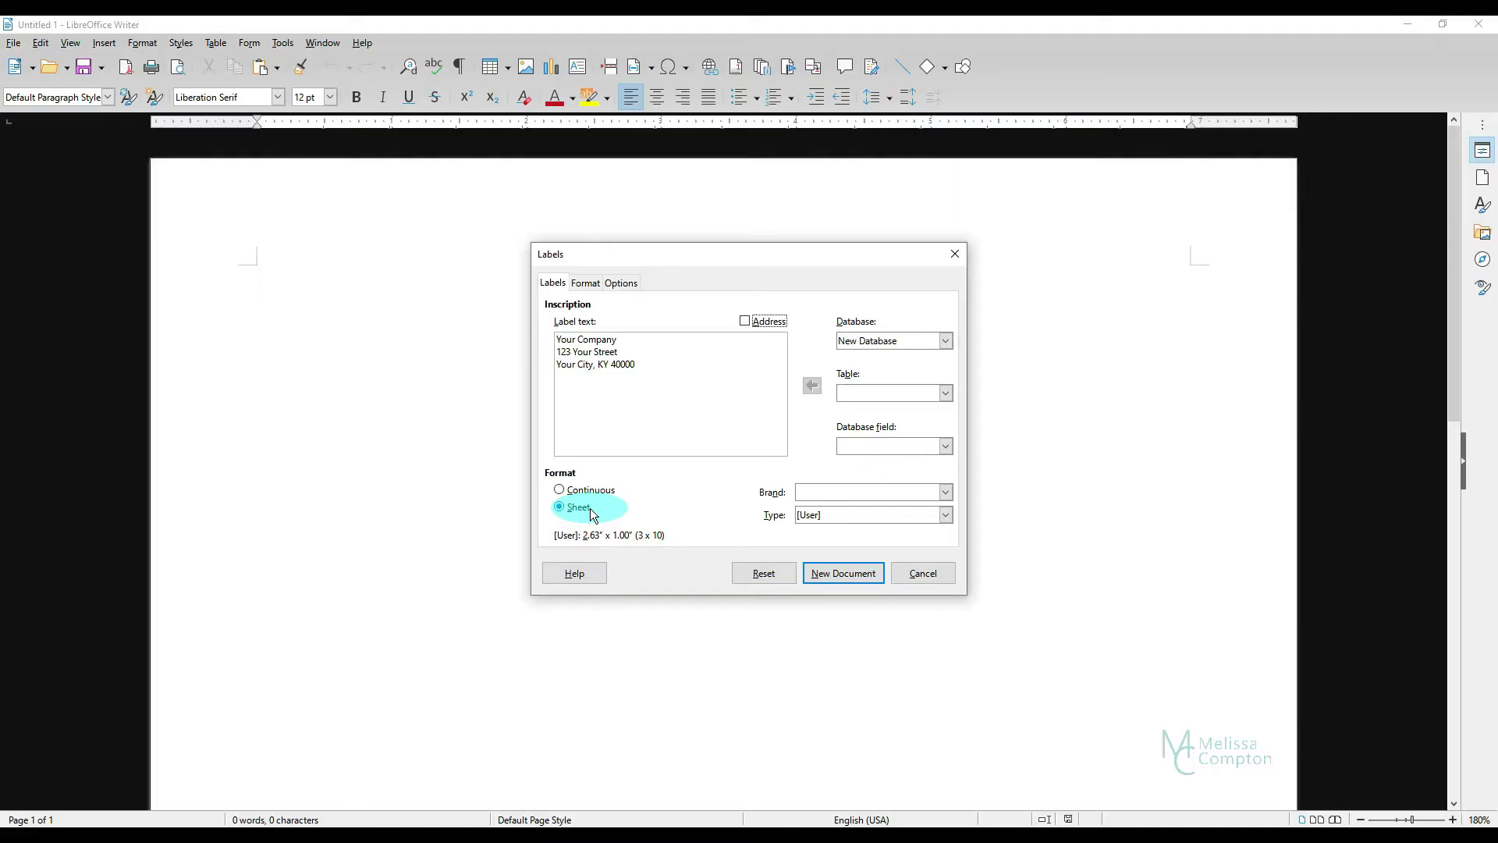
- Choose Avery Letter Size as the brand and 5160 Address as the label type
{"action": "left_click", "coordinate": [948, 492]}
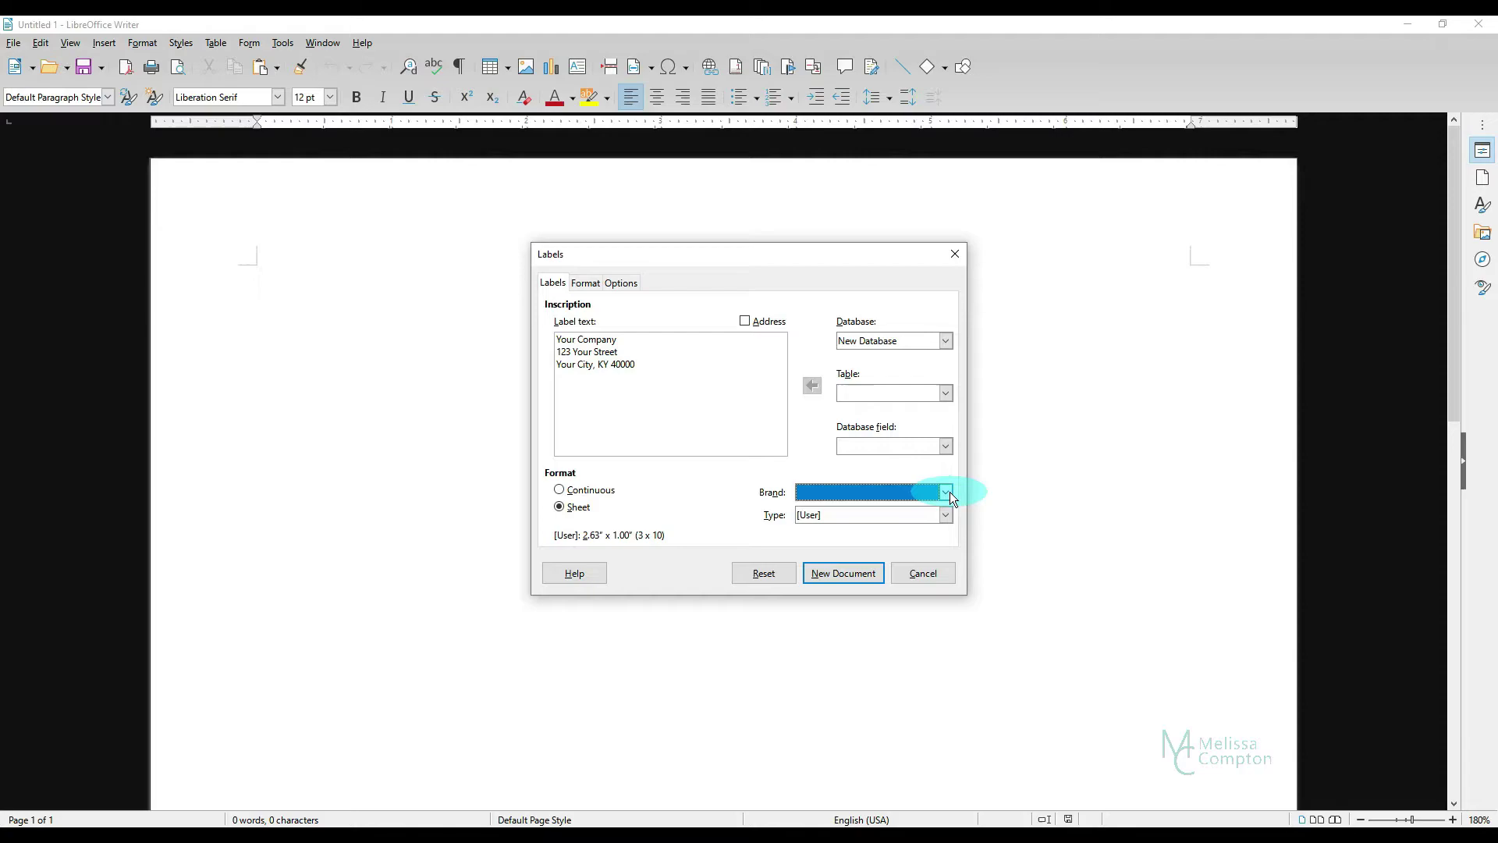
{"action": "left_click", "coordinate": [944, 492]}
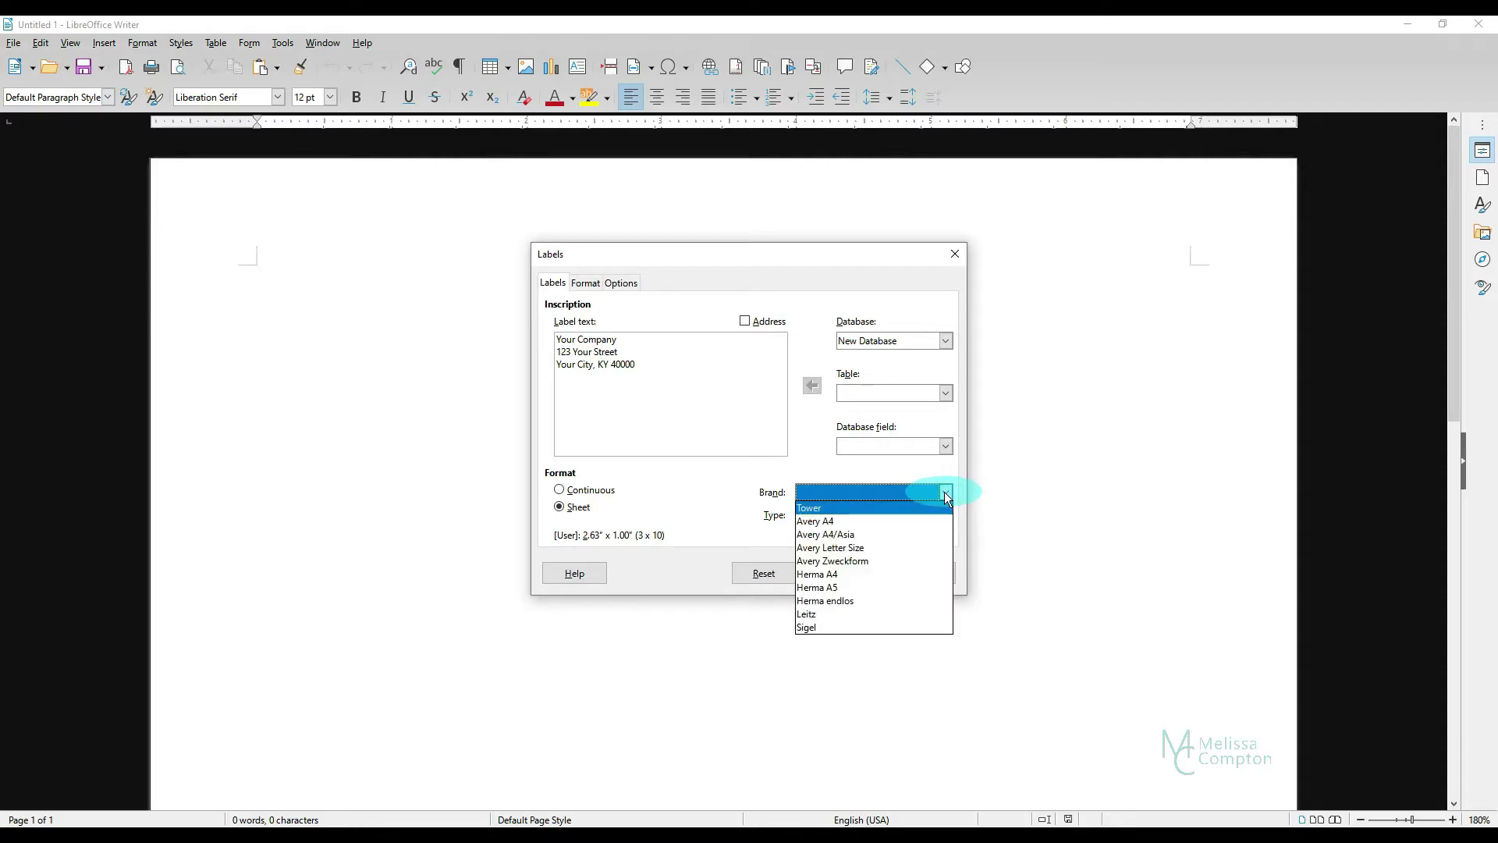
{"action": "left_click", "coordinate": [844, 547]}
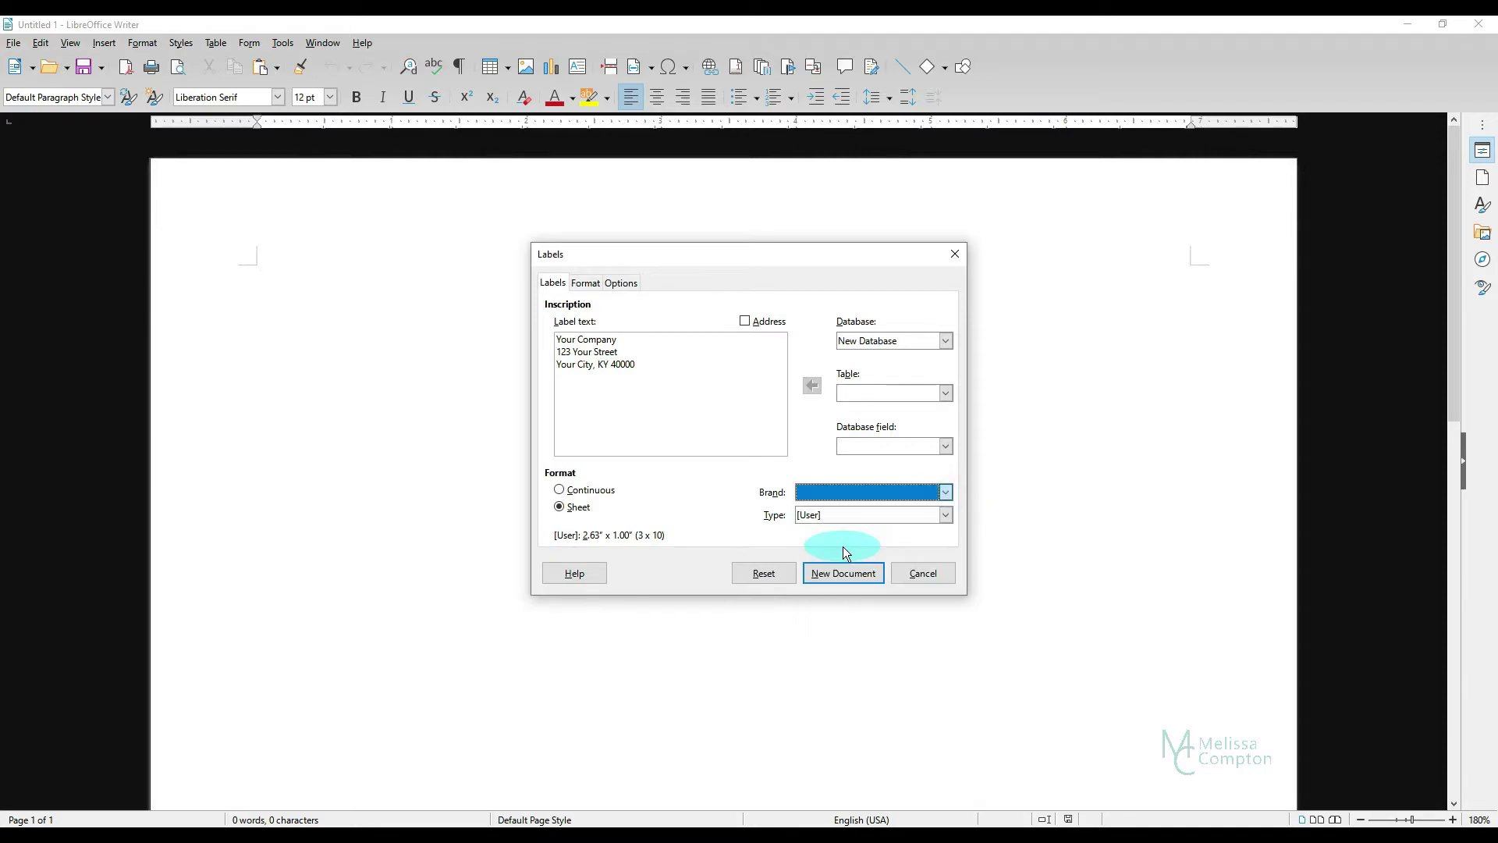
{"action": "left_click", "coordinate": [944, 513]}
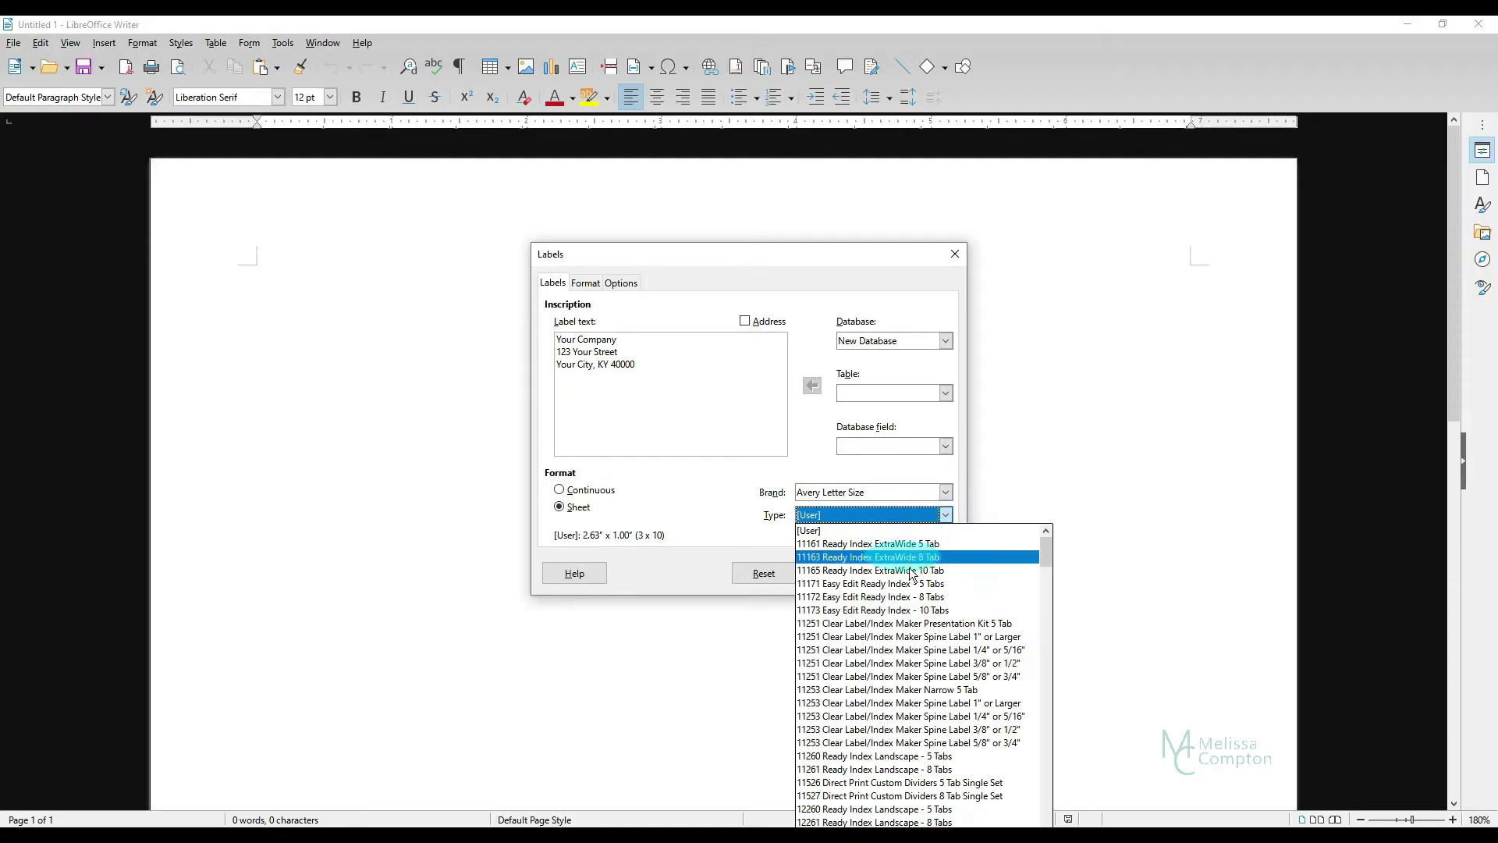
{"action": "scroll", "coordinate": [895, 599], "scroll_direction": "down", "scroll_amount": 15}
{"action": "scroll", "coordinate": [892, 606], "scroll_direction": "up", "scroll_amount": 5}
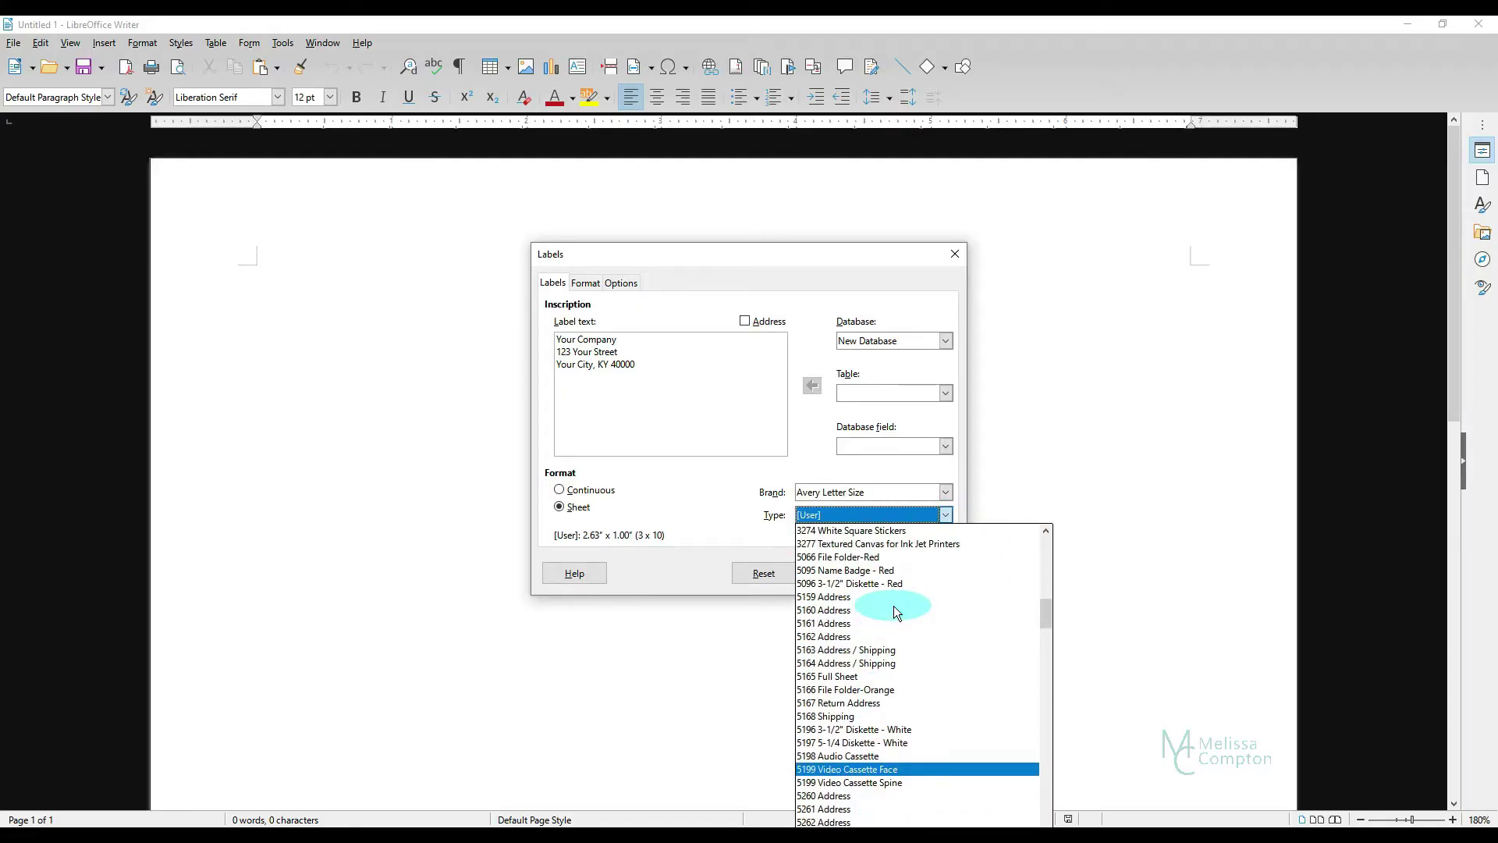
{"action": "left_click", "coordinate": [838, 610]}
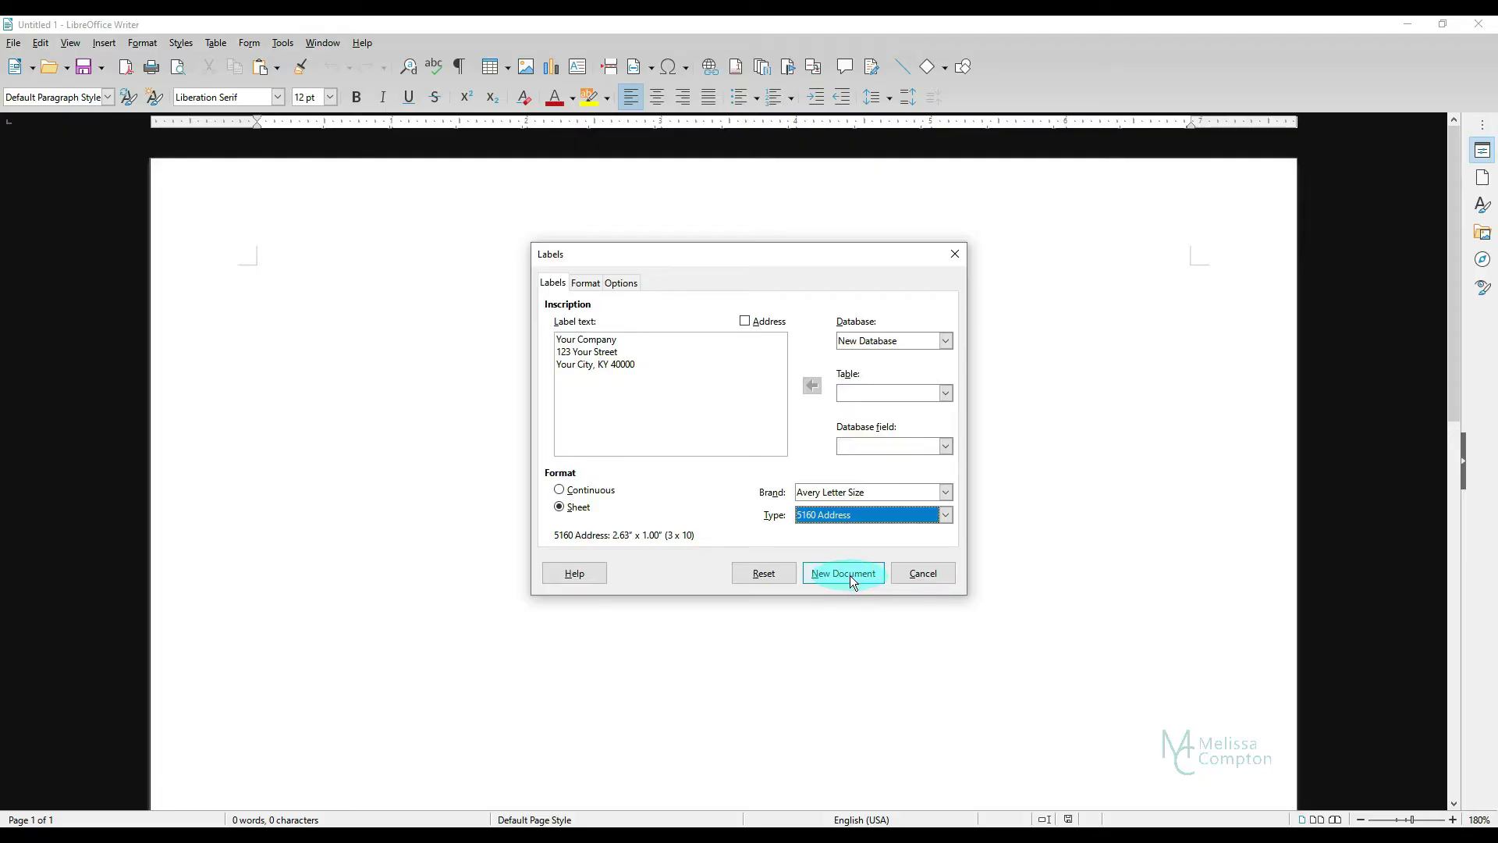
- Generate the label sheet as a new document, then return to the blank Untitled 1
{"action": "left_click", "coordinate": [850, 579]}
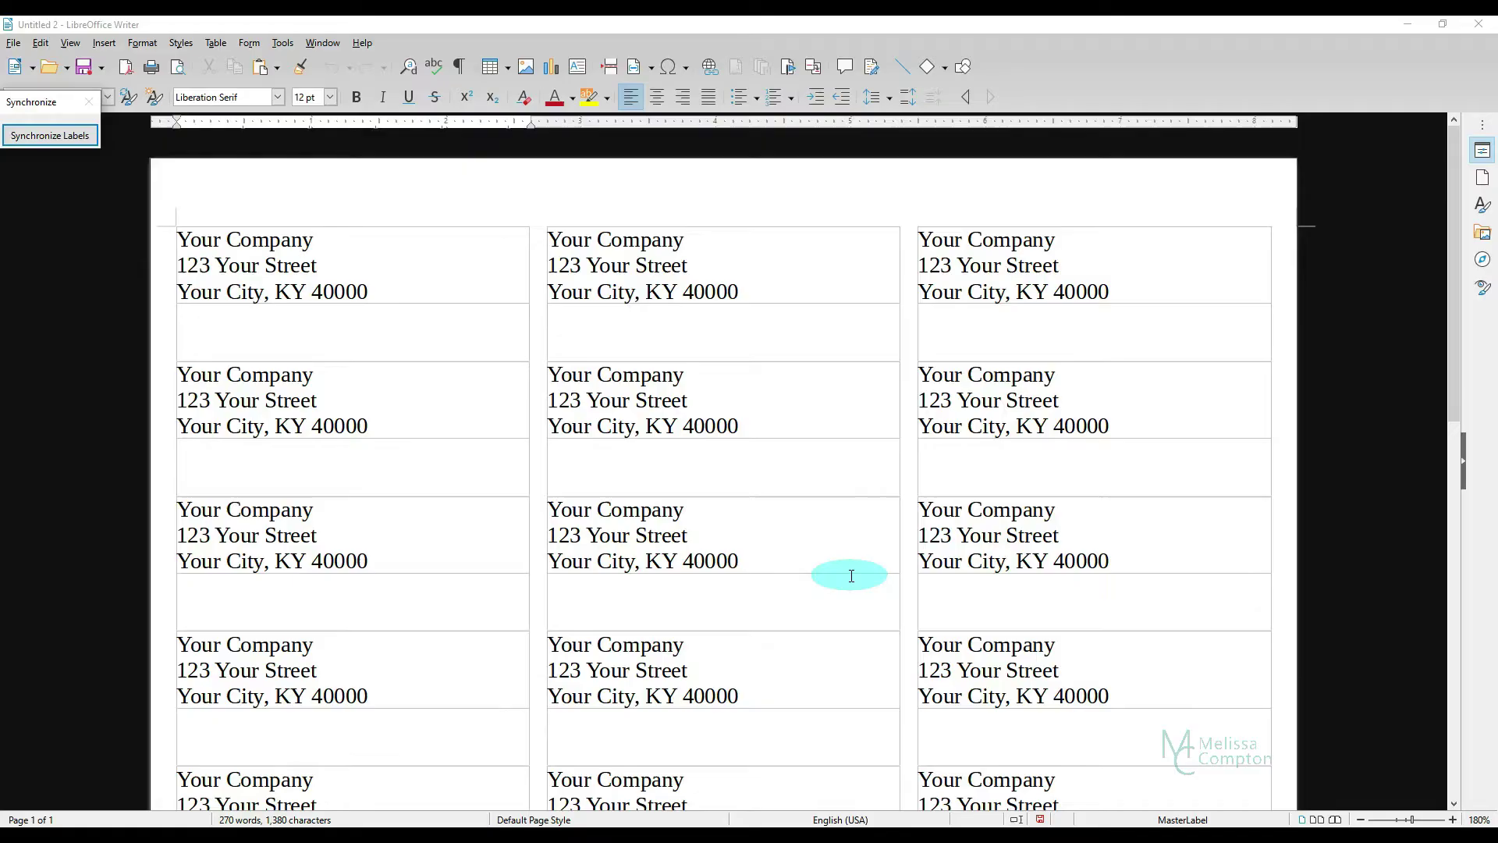
{"action": "scroll", "coordinate": [851, 576], "scroll_direction": "down", "scroll_amount": 3}
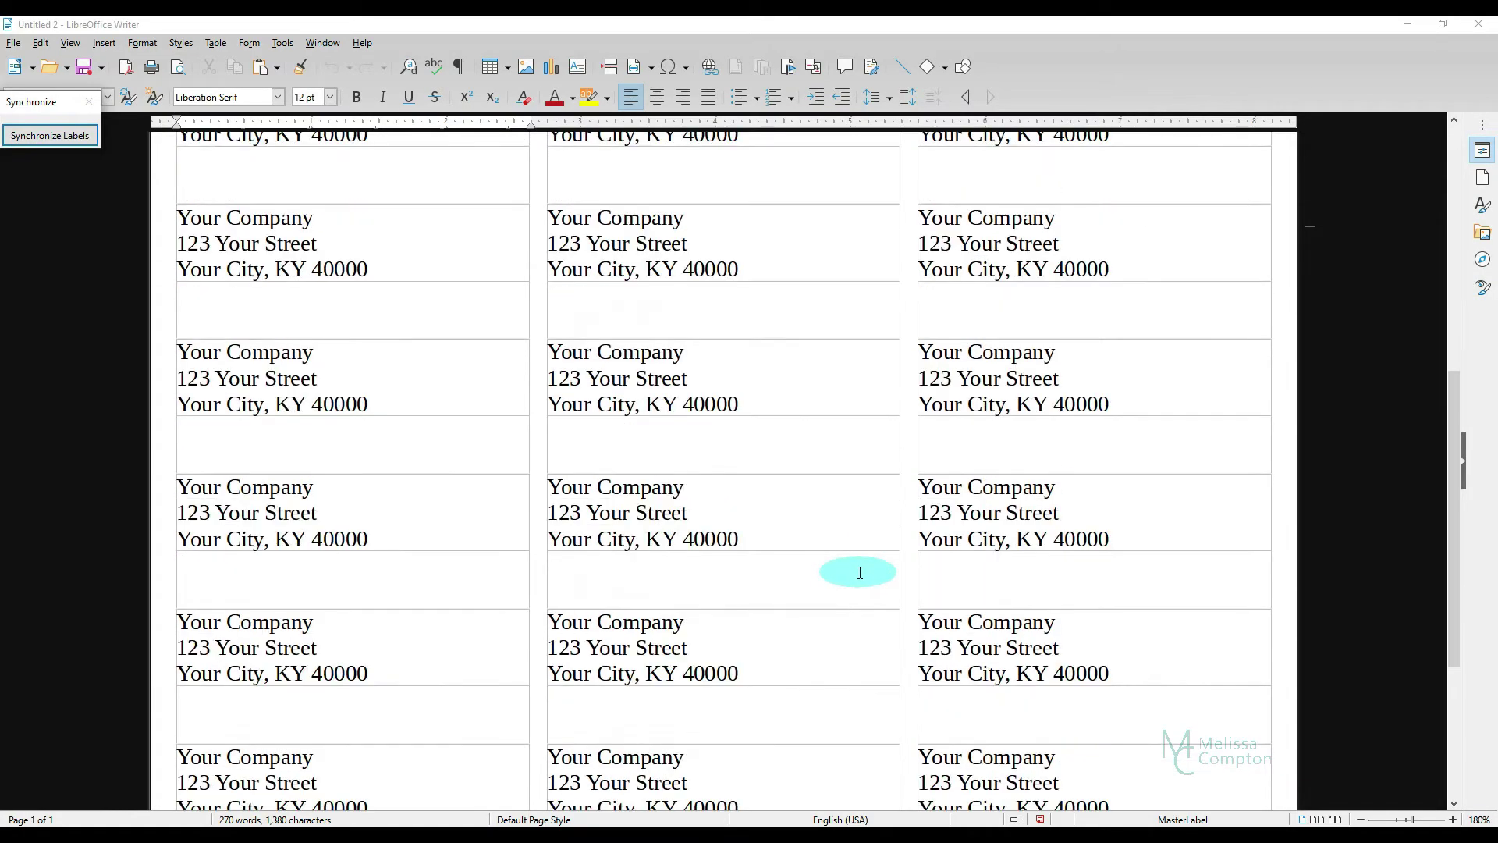
{"action": "scroll", "coordinate": [857, 575], "scroll_direction": "up", "scroll_amount": 3}
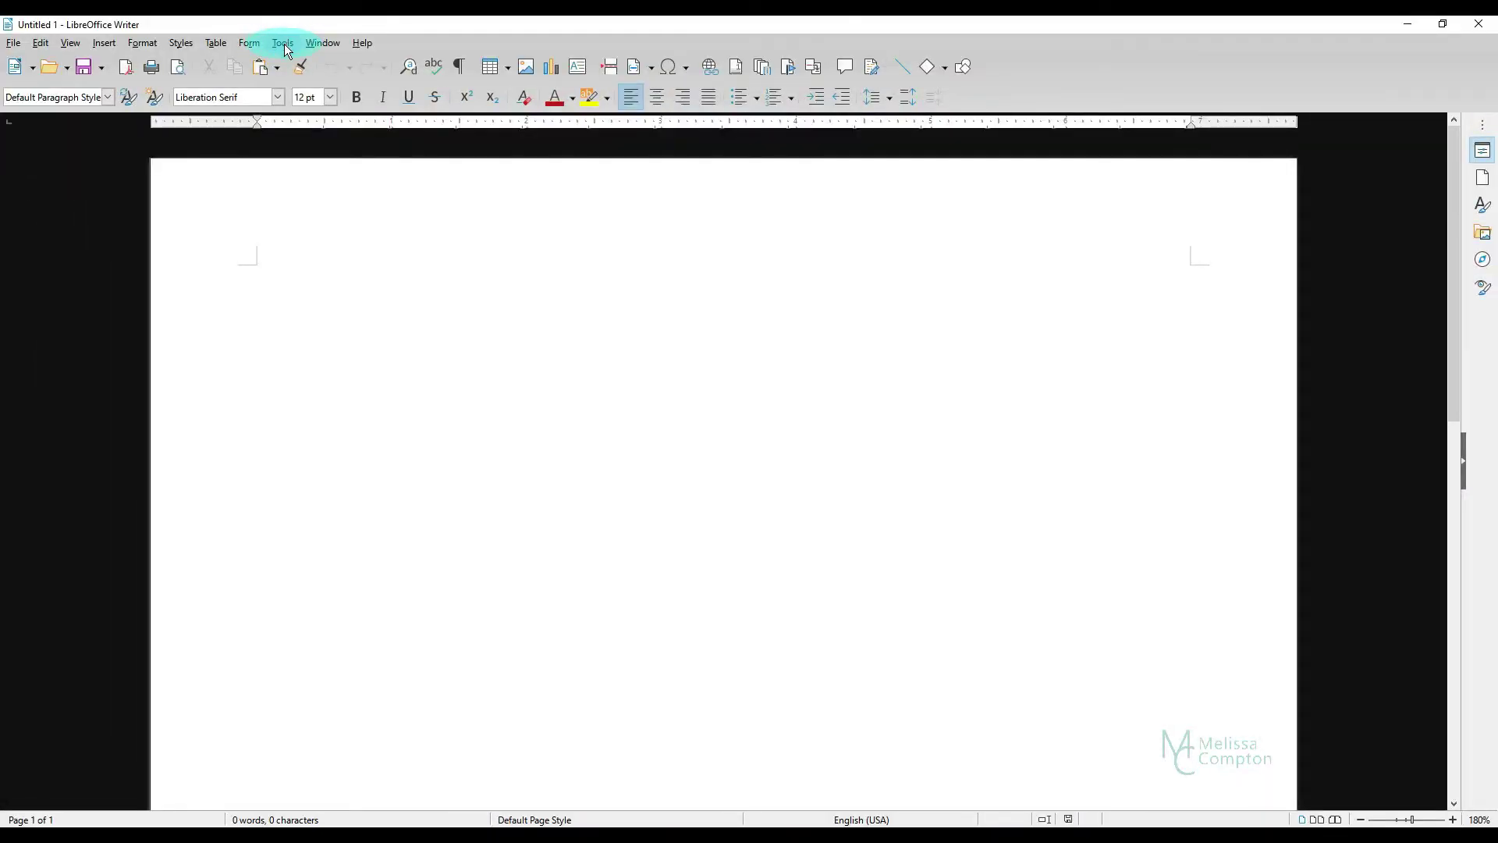
- In Options > User Data, enter company Your Company and street 123 Your Street
{"action": "left_click", "coordinate": [282, 43]}
{"action": "left_click", "coordinate": [319, 517]}
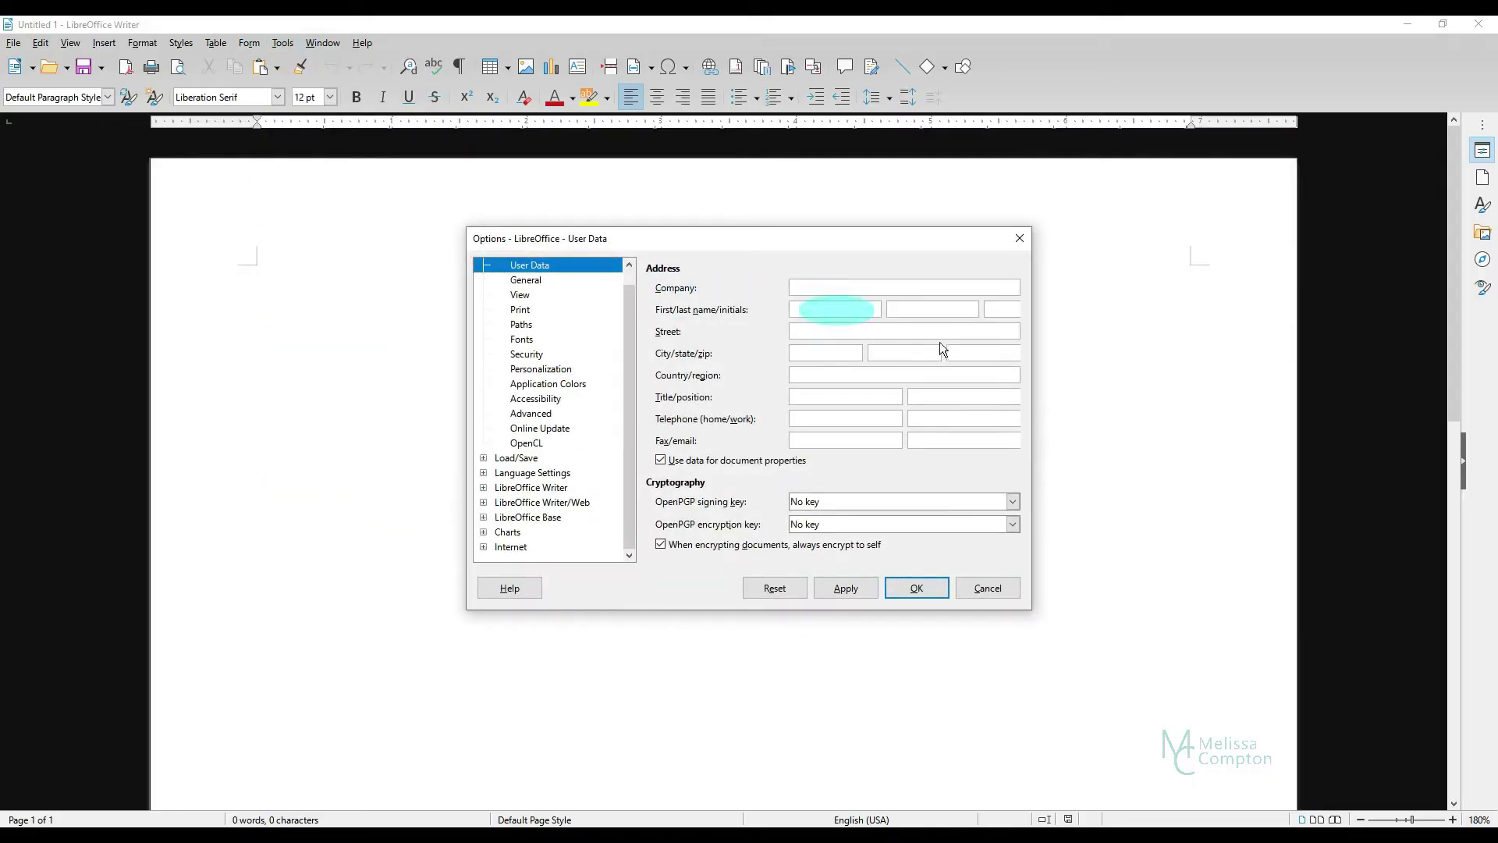
{"action": "type", "text": "Your "}
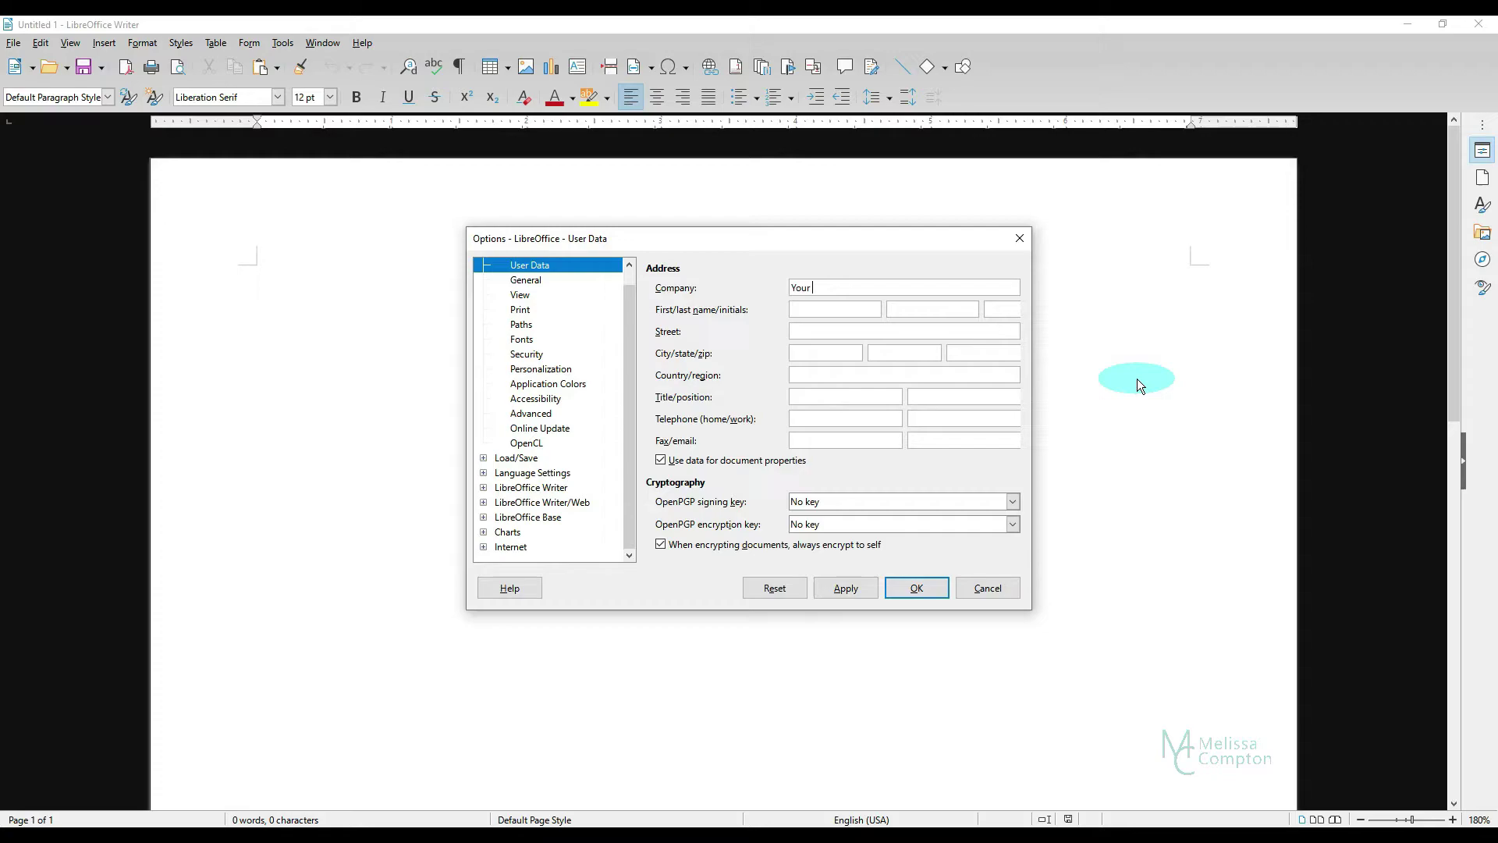
{"action": "type", "text": "Company"}
{"action": "key", "text": "Tab"}
{"action": "type", "text": "123 Your Street"}
- Enter city Your City, state KY and zip 40000, then apply and confirm
{"action": "key", "text": "Tab"}
{"action": "type", "text": "Your City"}
{"action": "key", "text": "Tab"}
{"action": "type", "text": "KY"}
{"action": "key", "text": "Tab"}
{"action": "type", "text": "40000"}
{"action": "left_click", "coordinate": [846, 587]}
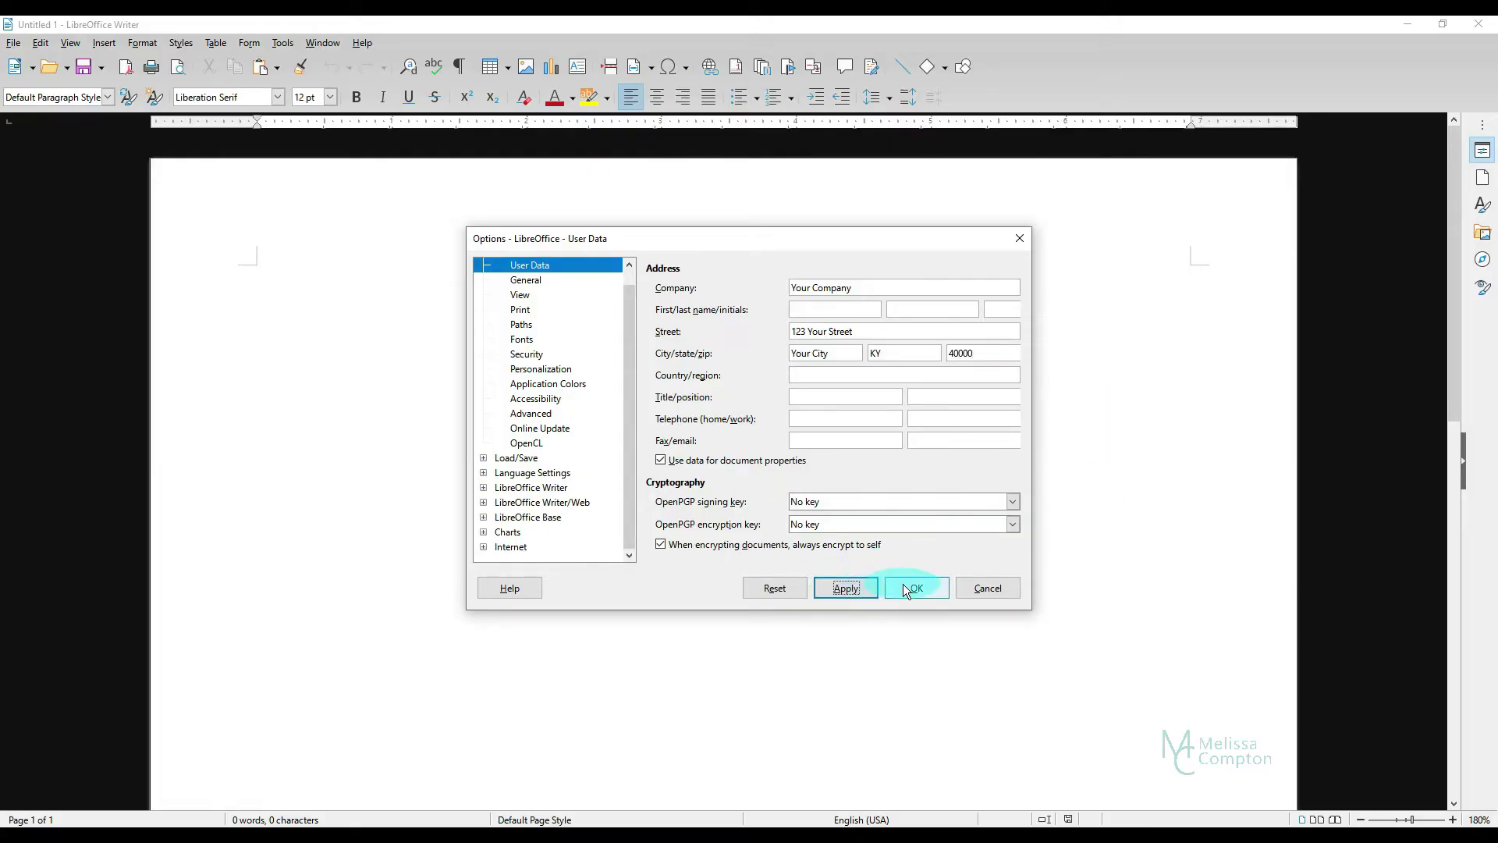
{"action": "left_click", "coordinate": [913, 587]}
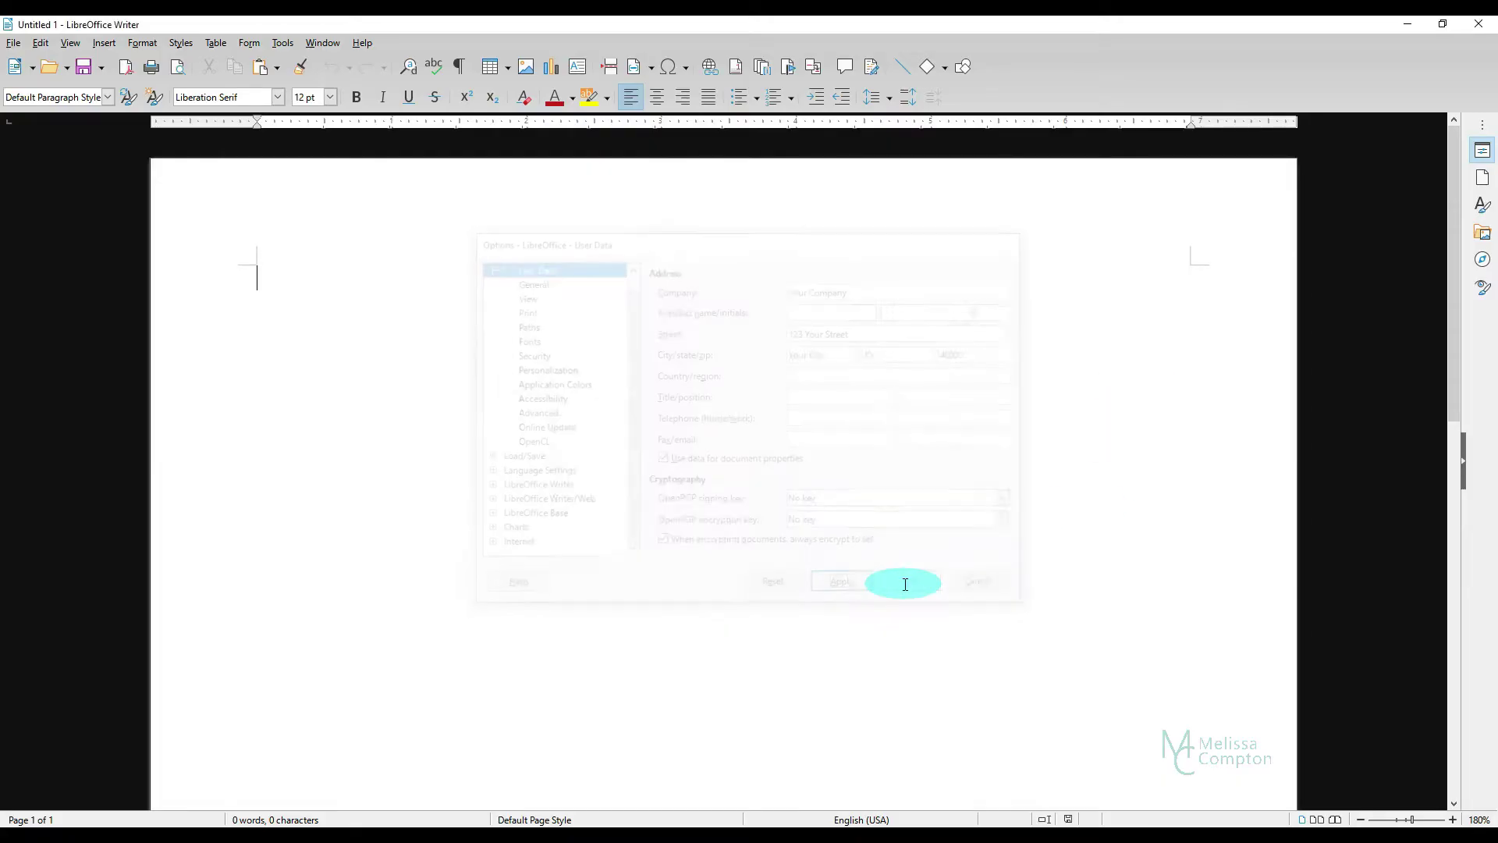
- Create a new label sheet filled with the stored user address, removing the blank second line
{"action": "left_click", "coordinate": [14, 44]}
{"action": "mouse_move", "coordinate": [58, 64]}
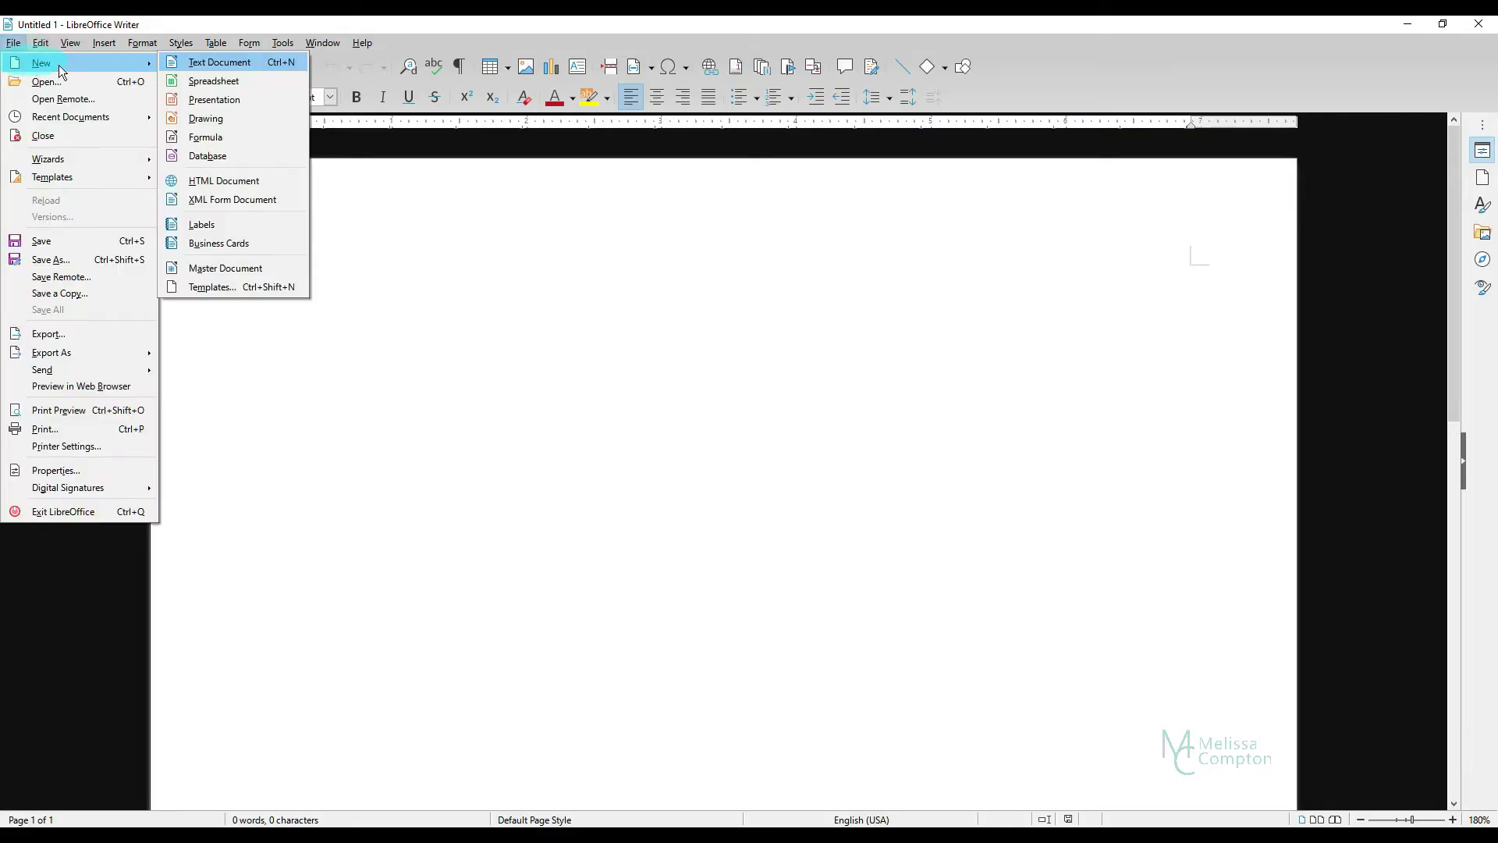
{"action": "left_click", "coordinate": [201, 224]}
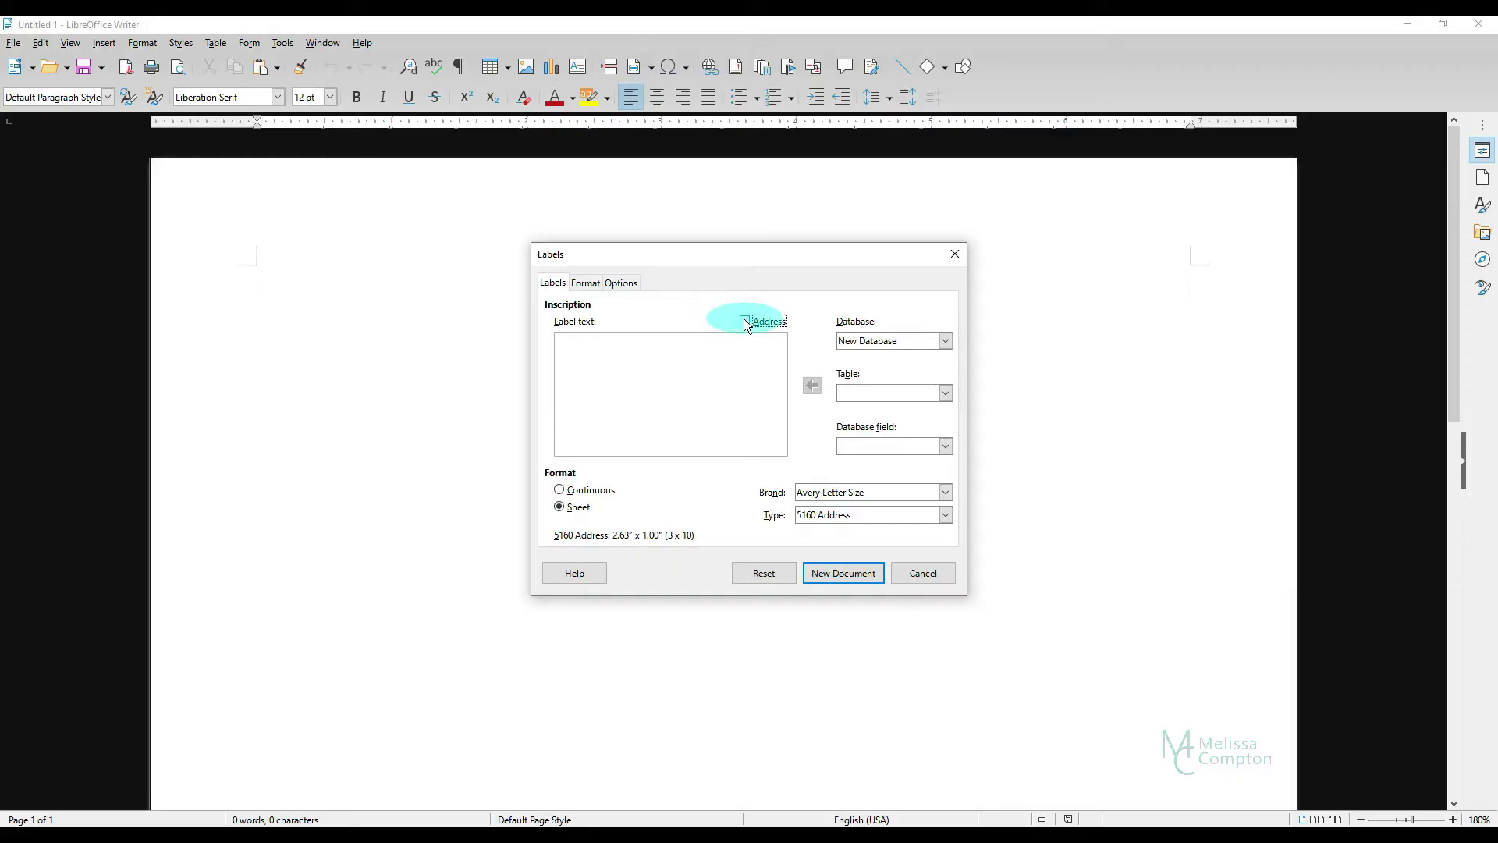
{"action": "left_click", "coordinate": [745, 323]}
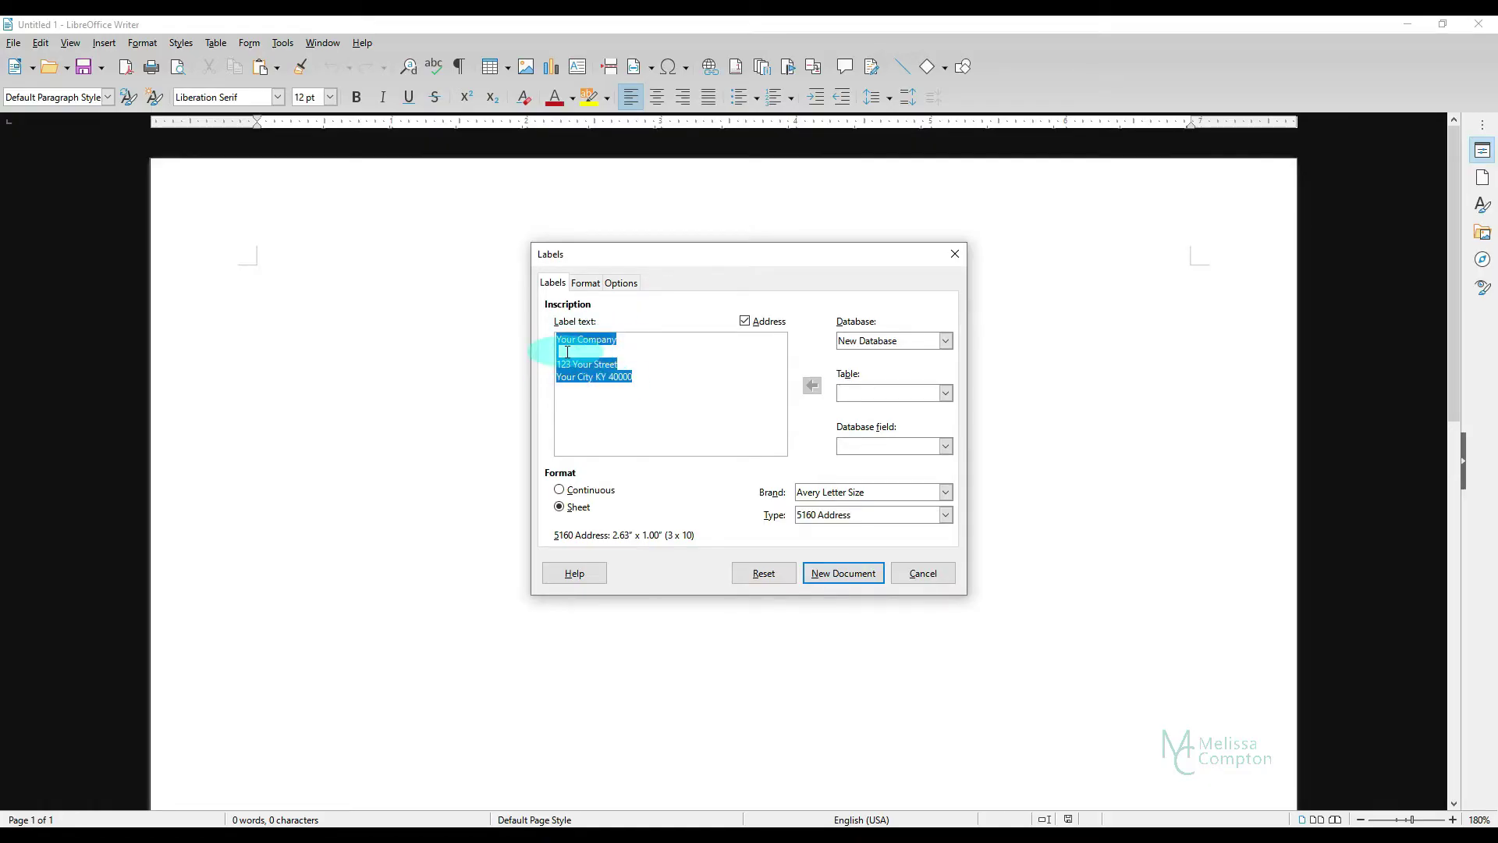
{"action": "left_click", "coordinate": [567, 352]}
{"action": "key", "text": "BackSpace"}
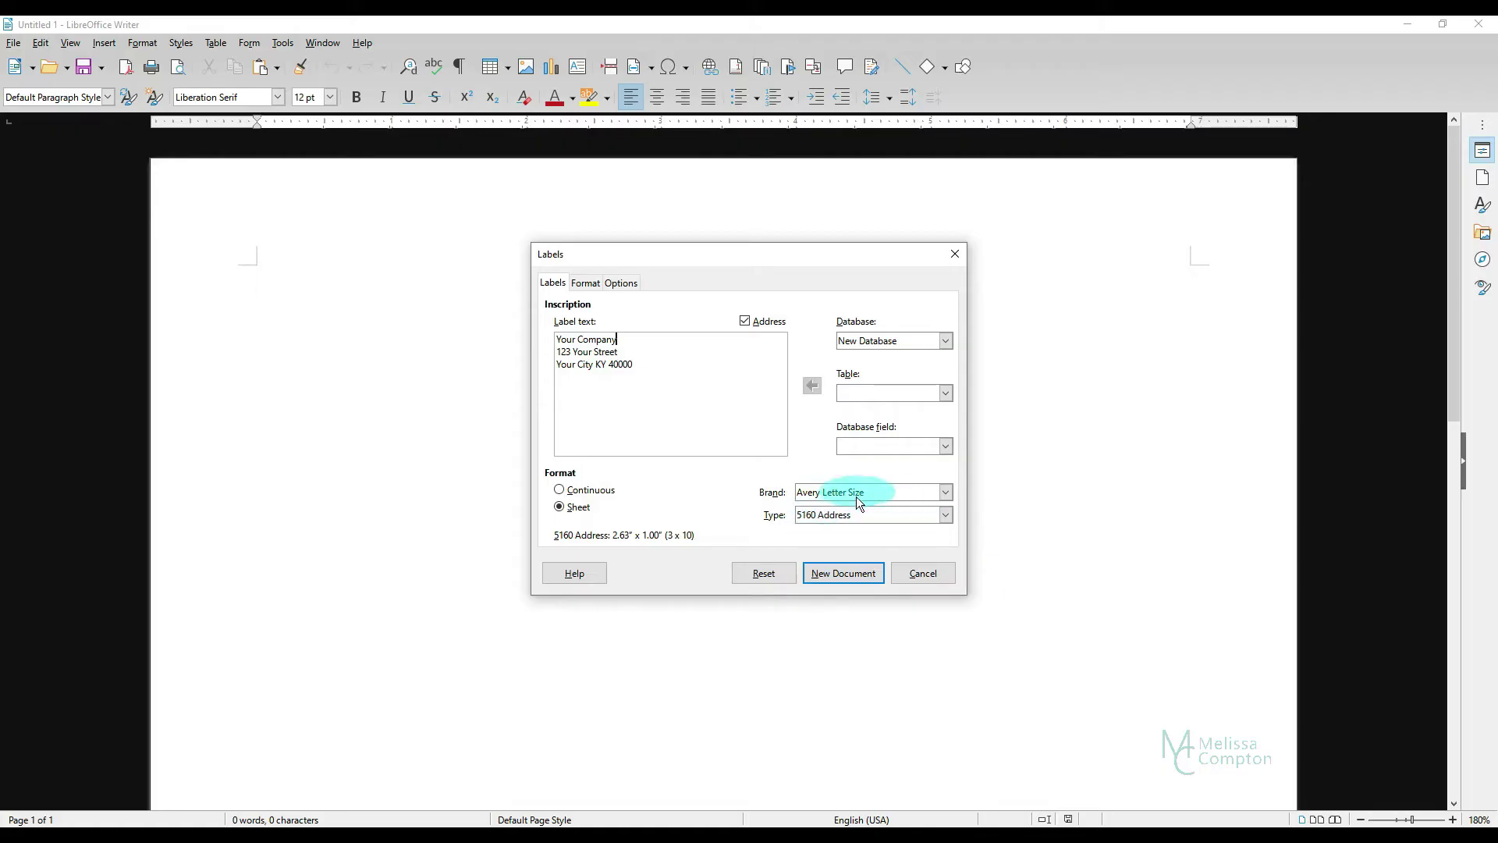
{"action": "left_click", "coordinate": [620, 282]}
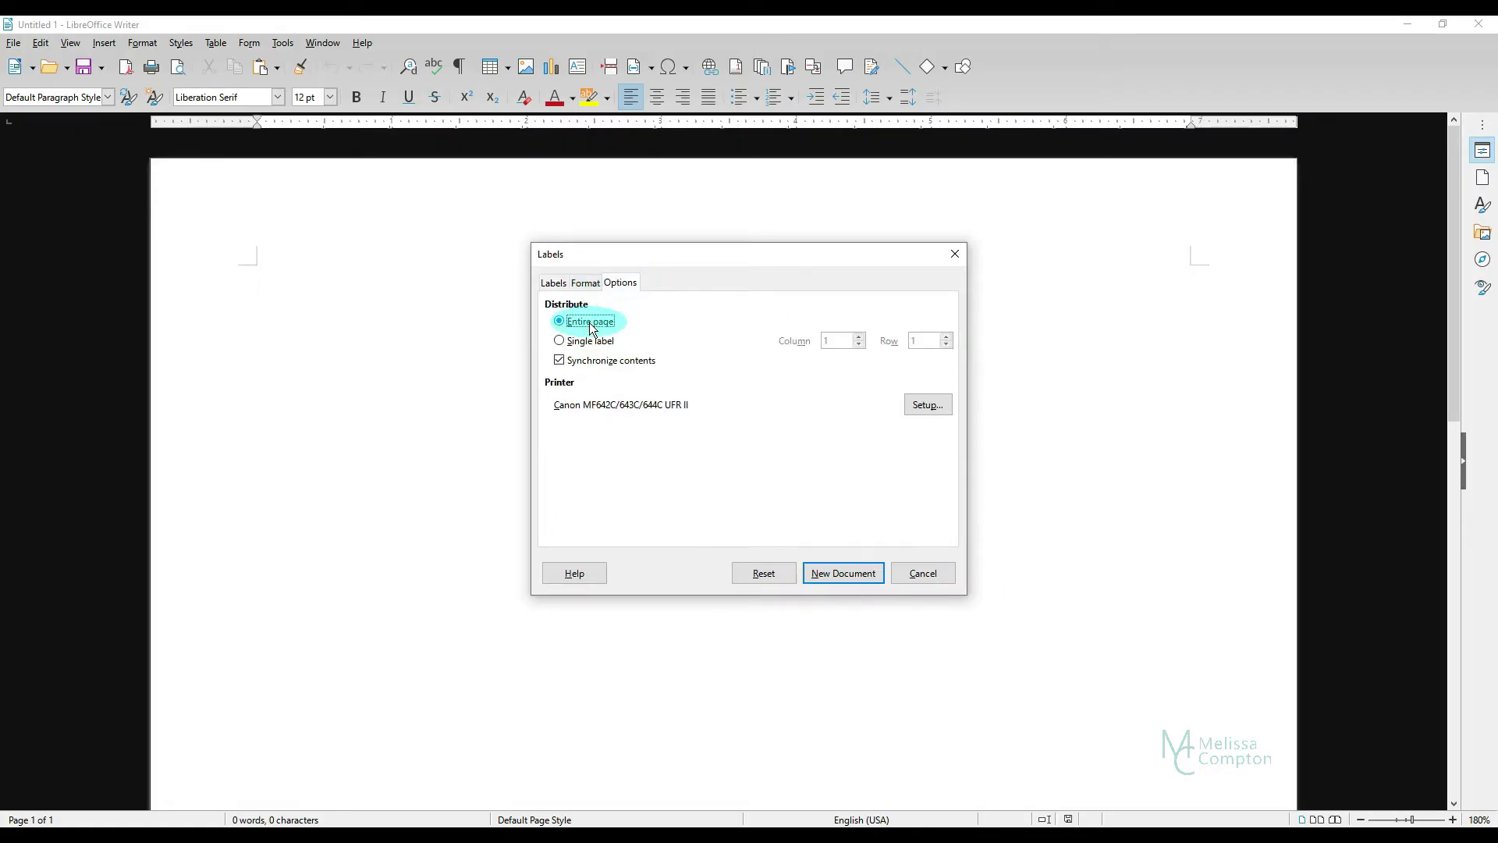
{"action": "left_click", "coordinate": [552, 283]}
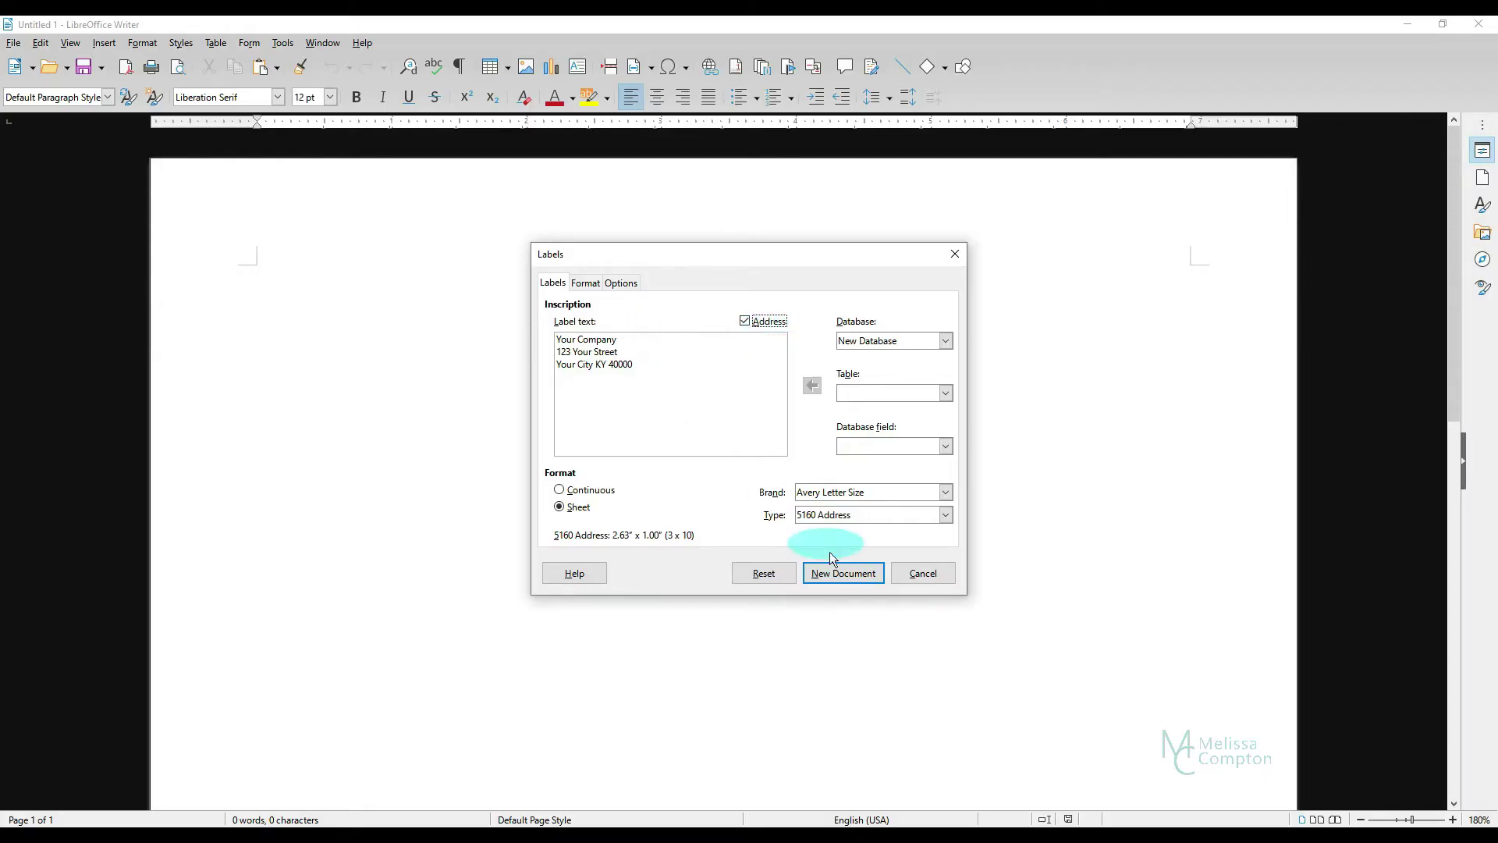
{"action": "left_click", "coordinate": [843, 573]}
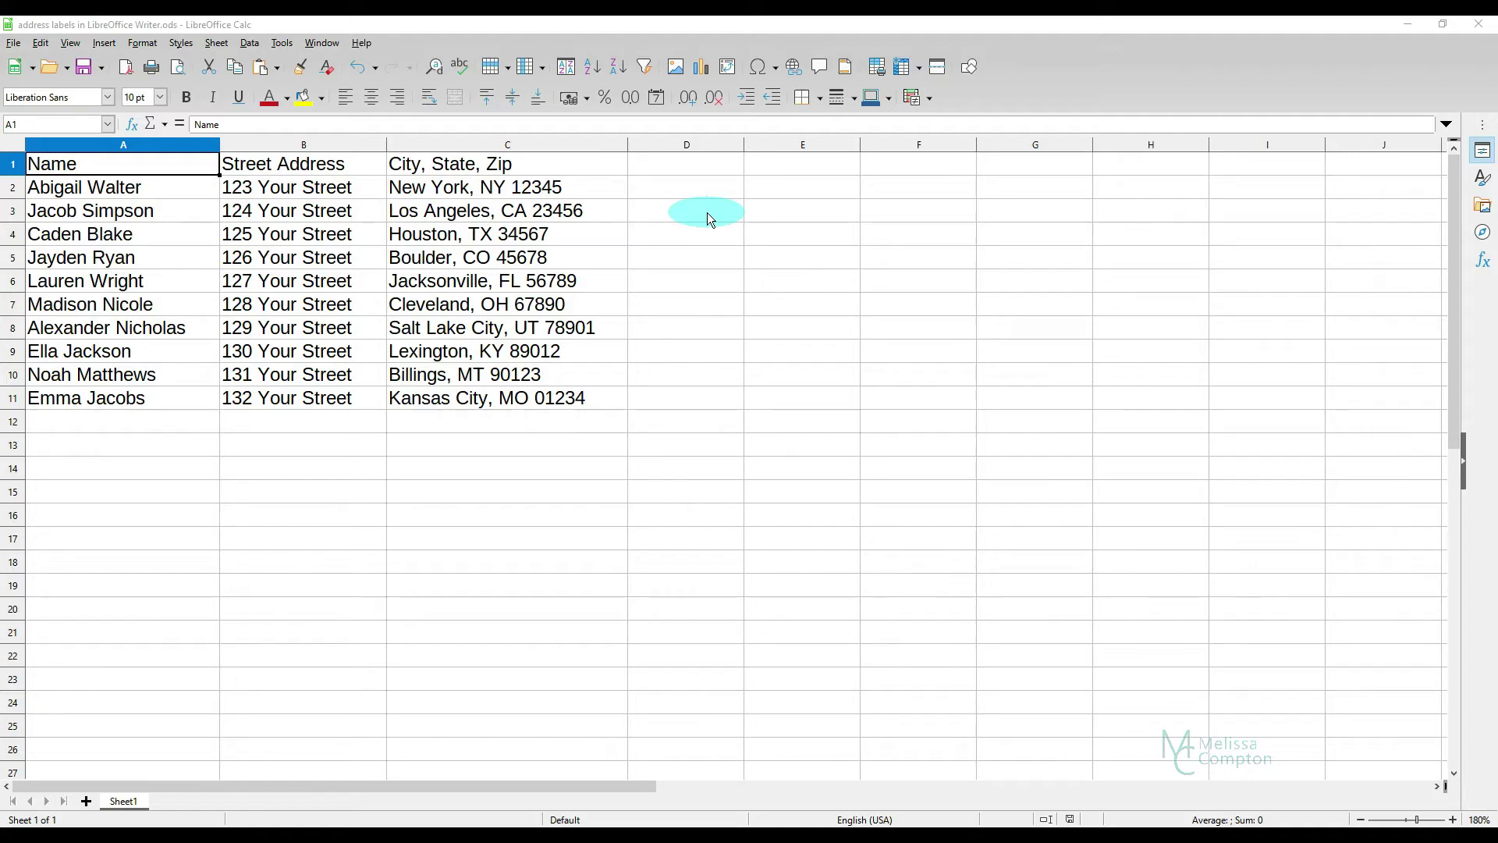
- Save the address list as an ODF spreadsheet in Temp, overwriting the existing file
{"action": "left_click", "coordinate": [14, 44]}
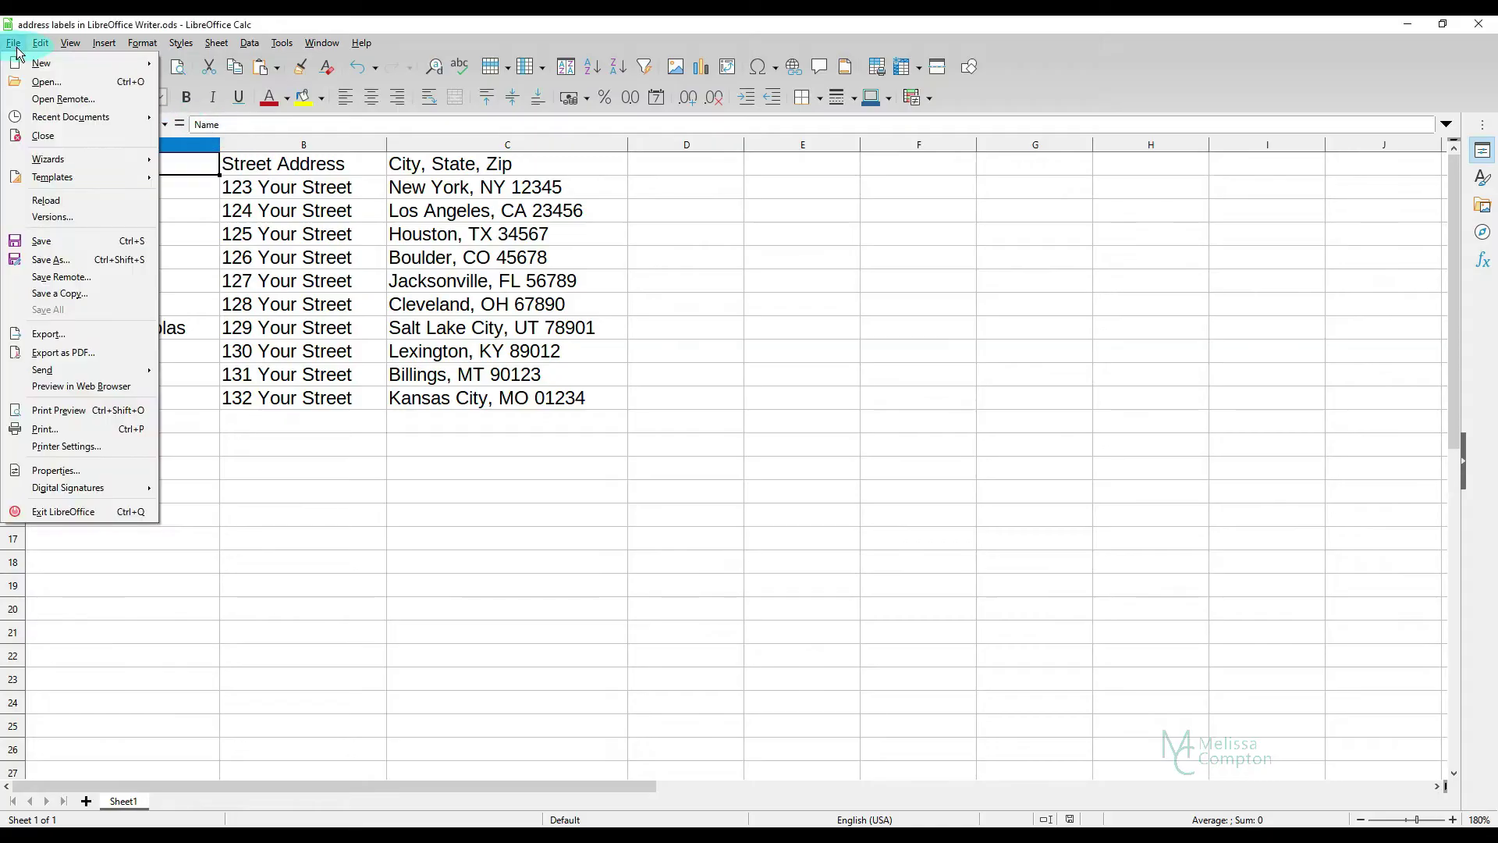
{"action": "left_click", "coordinate": [45, 260]}
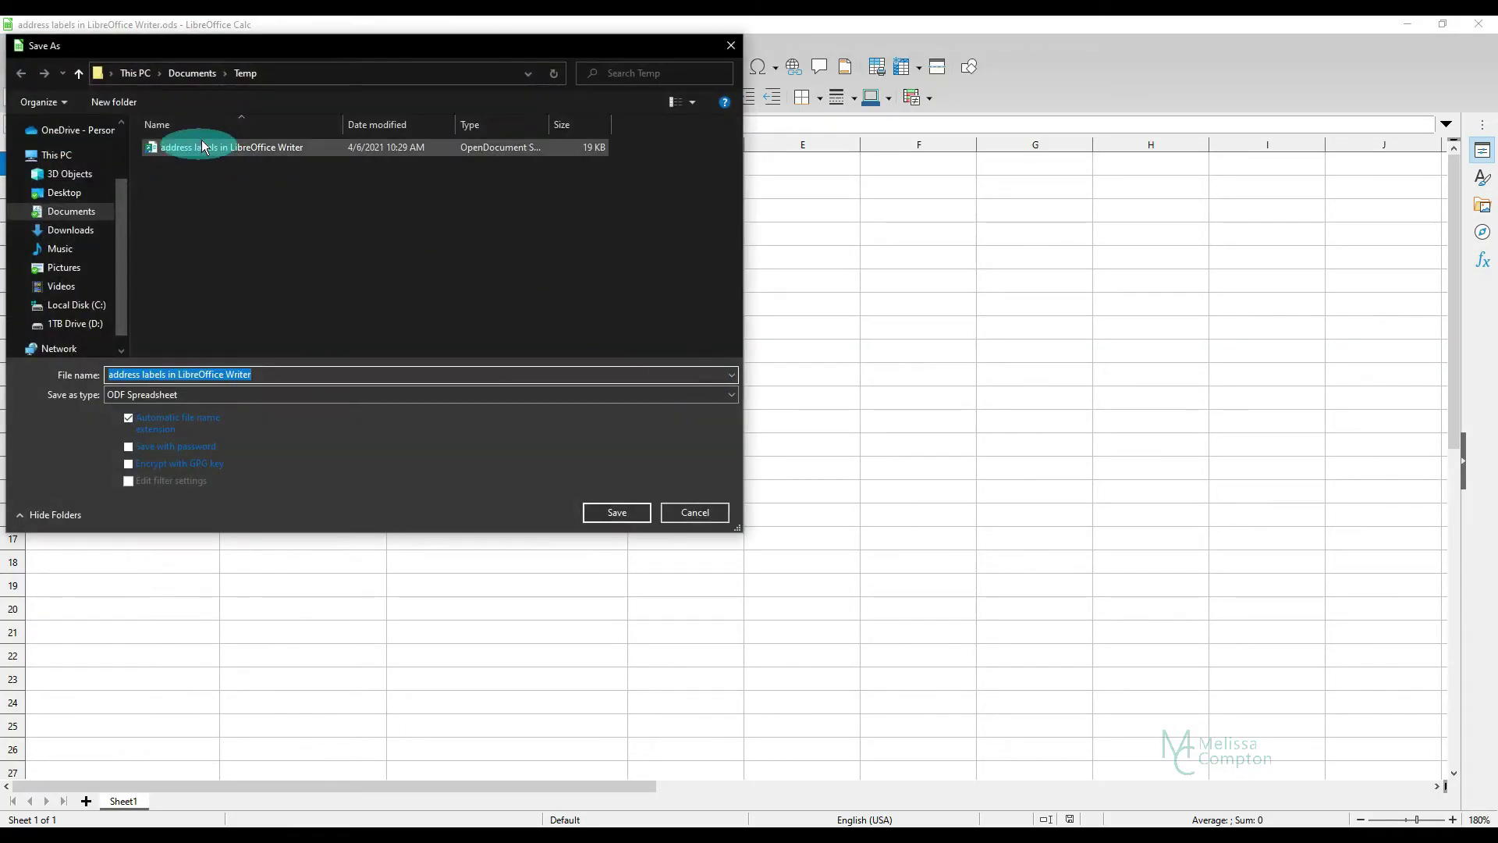
{"action": "left_click", "coordinate": [227, 147]}
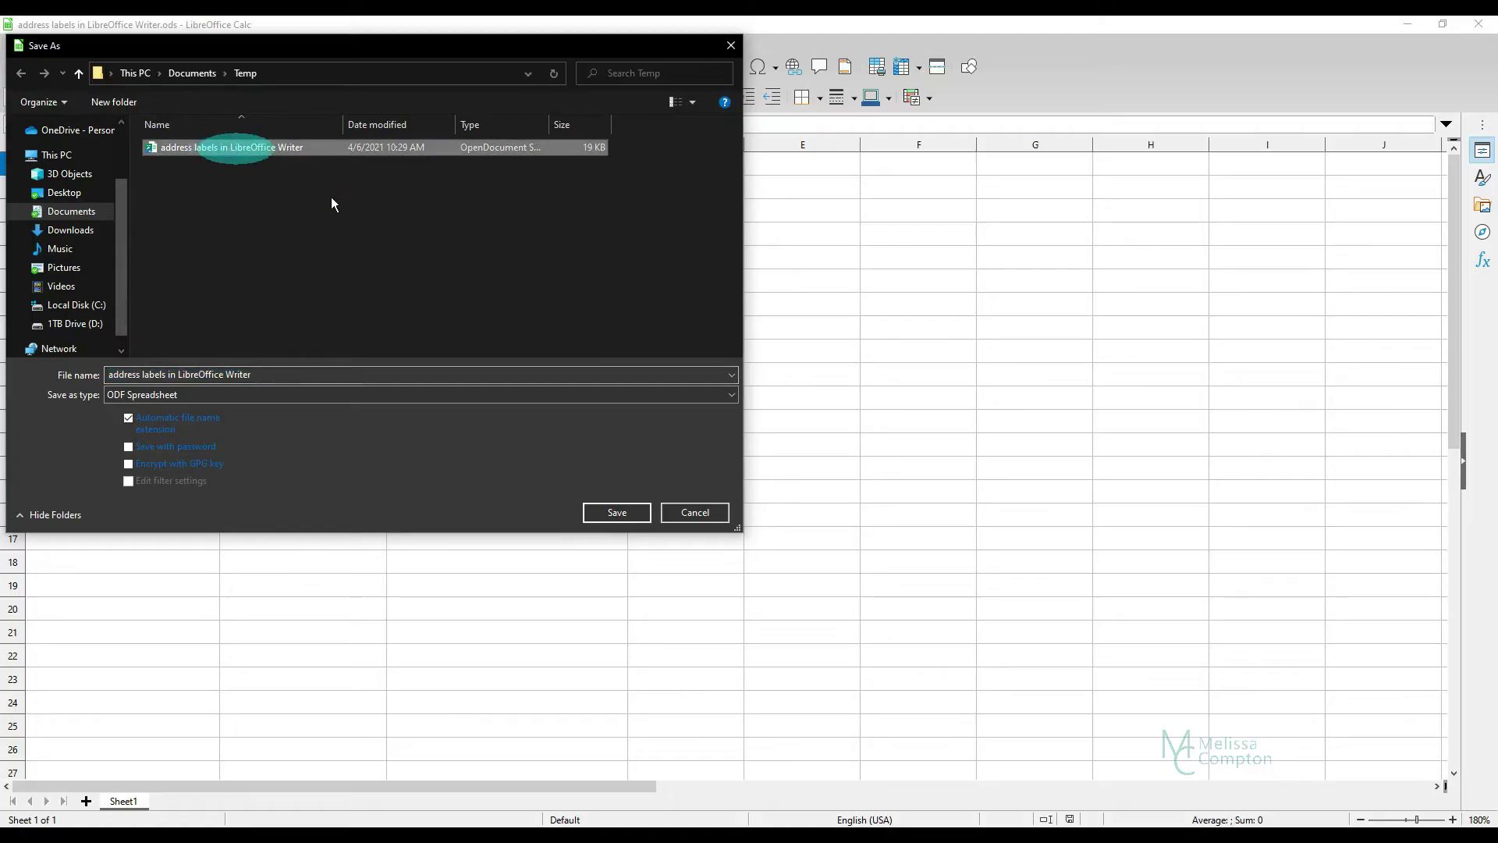
{"action": "left_click", "coordinate": [621, 517]}
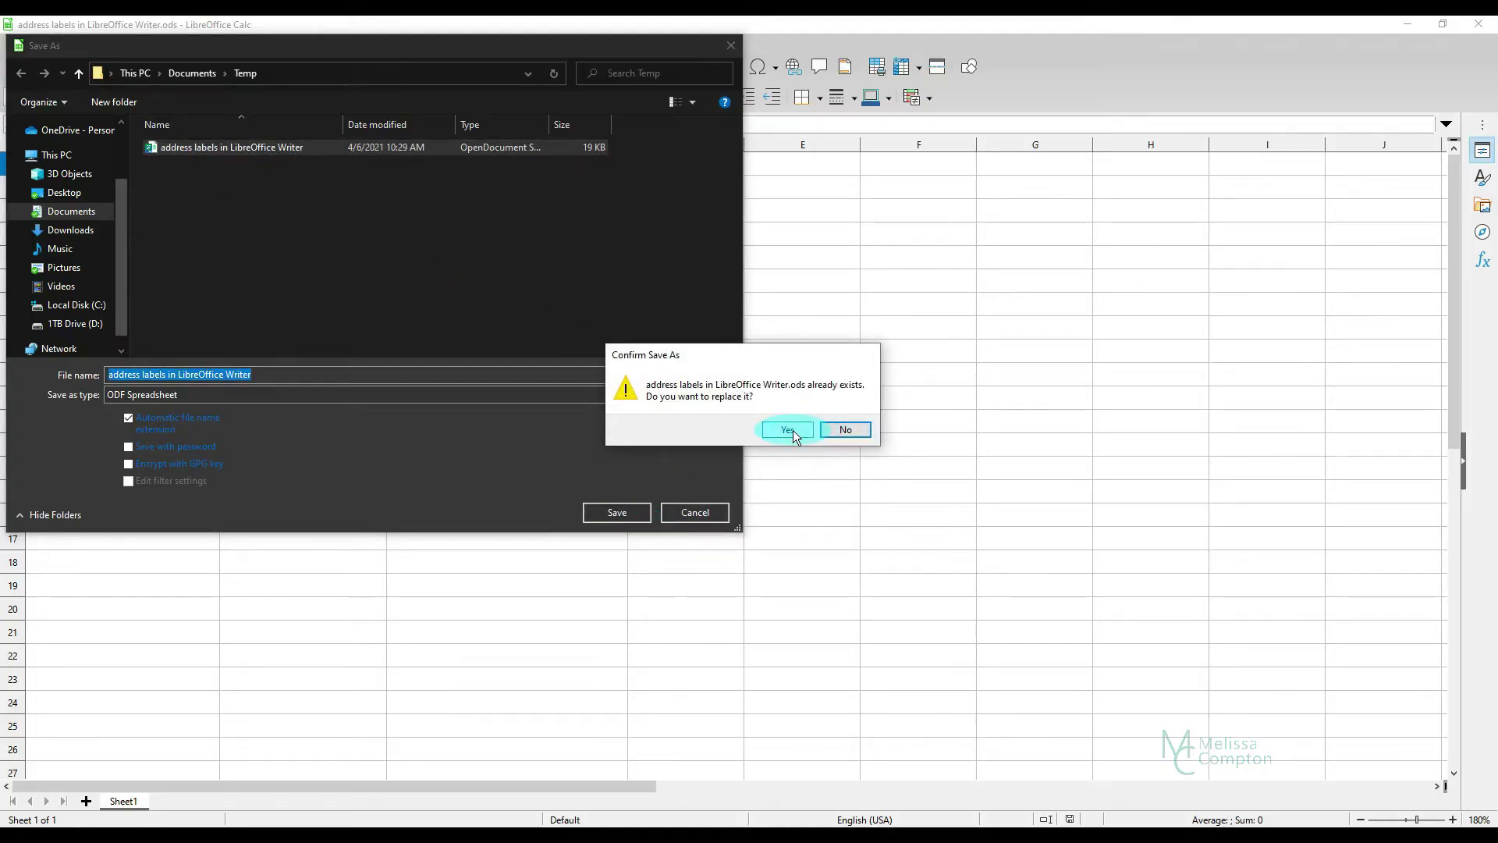
{"action": "left_click", "coordinate": [793, 431]}
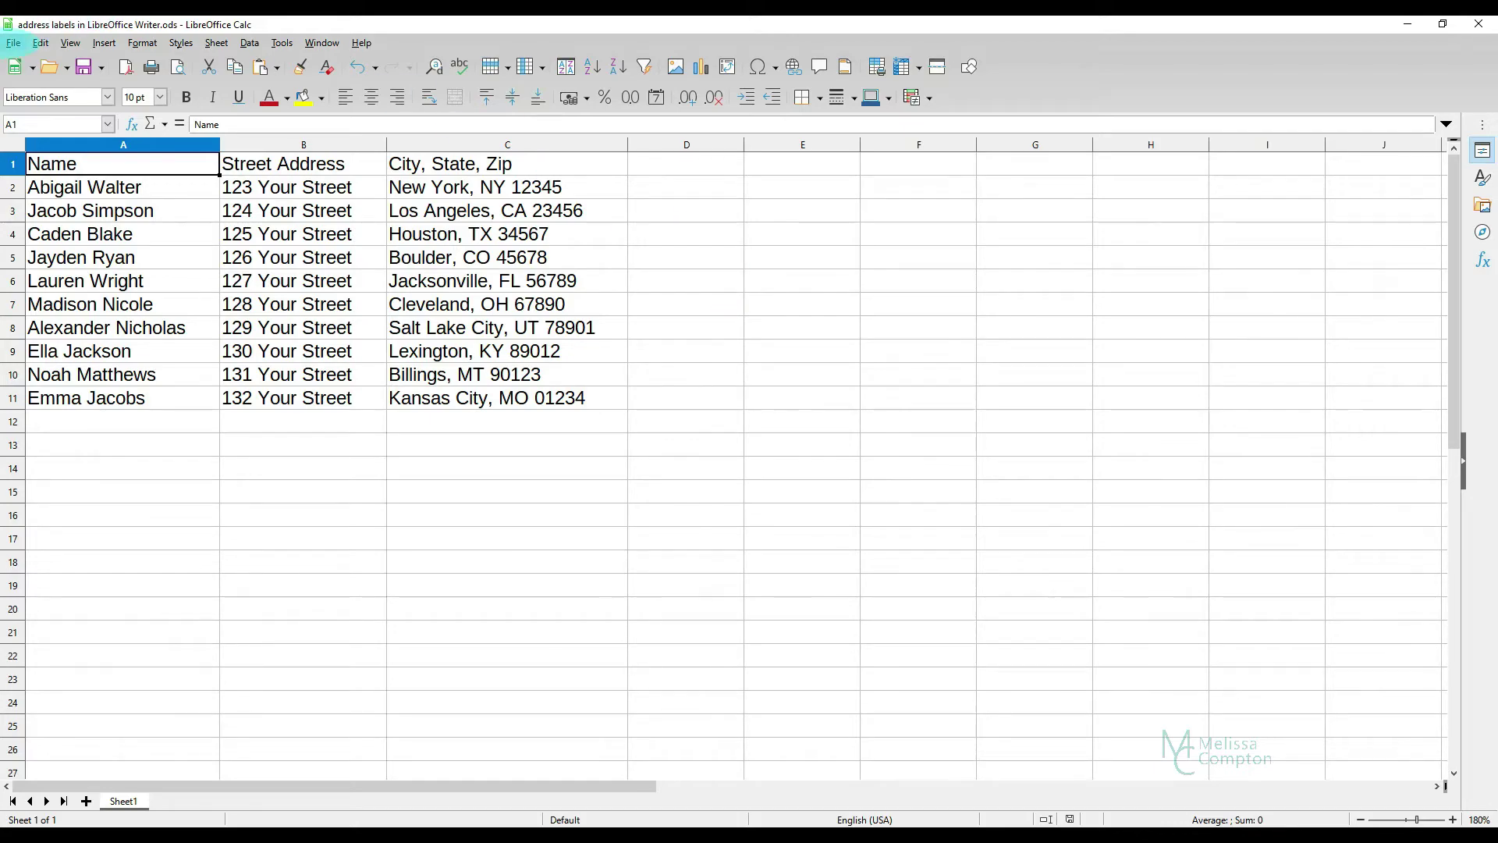
- Start a new database that connects to an existing Spreadsheet data source
{"action": "left_click", "coordinate": [13, 43]}
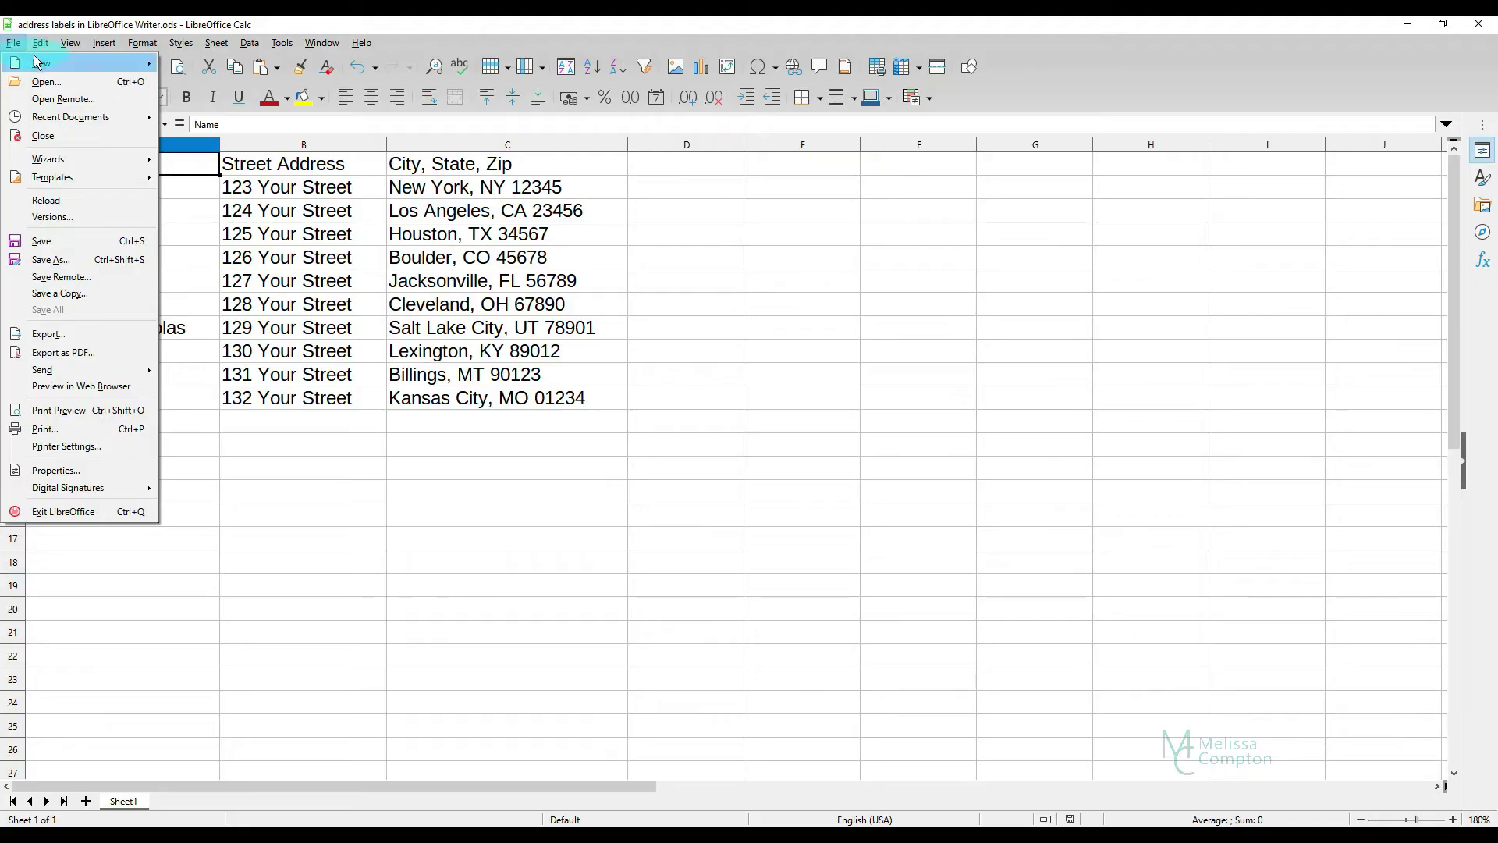
{"action": "mouse_move", "coordinate": [39, 65]}
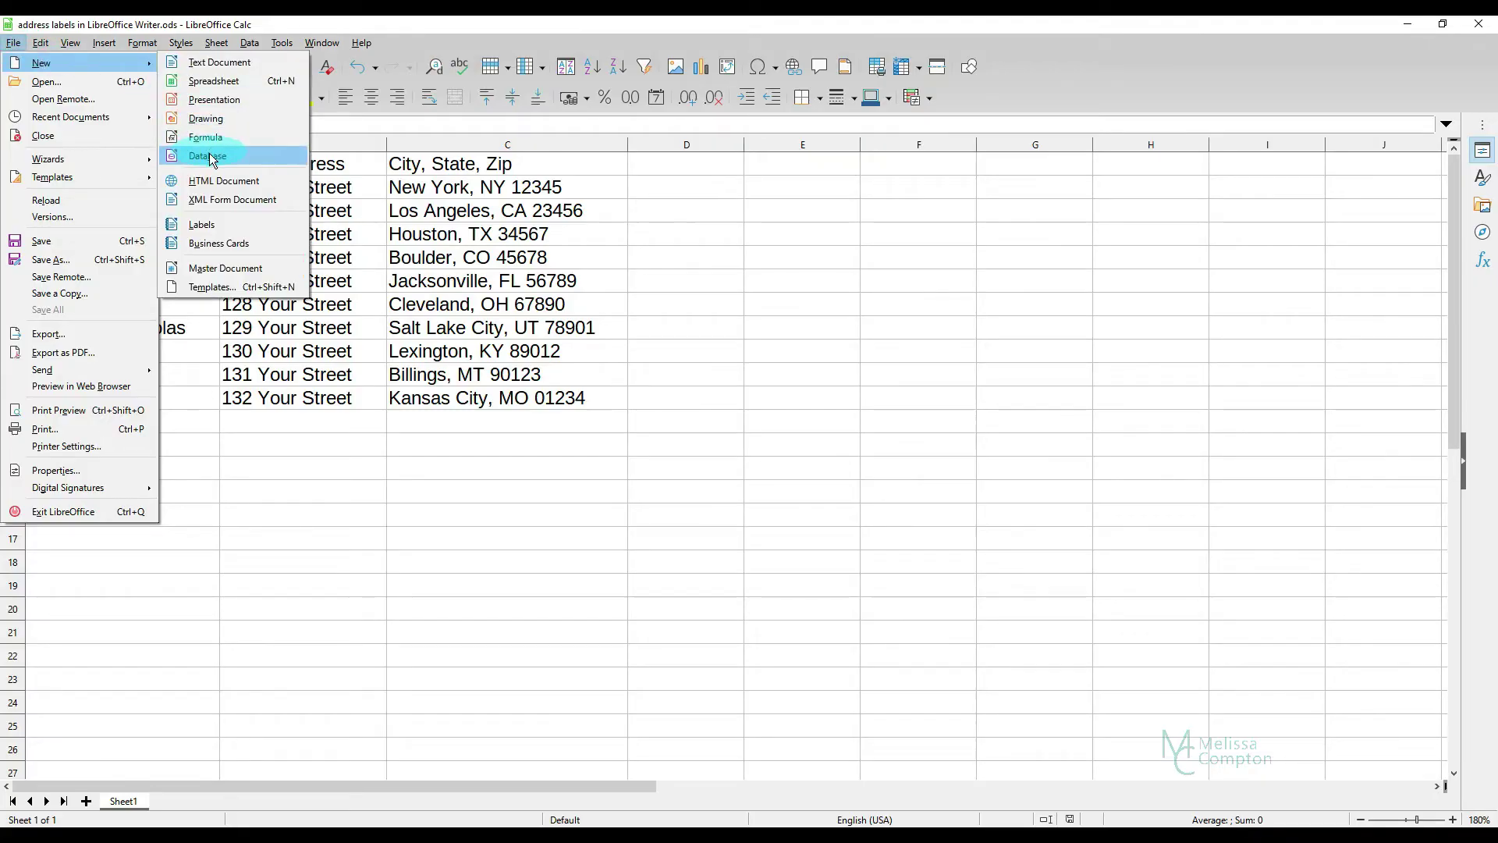
{"action": "left_click", "coordinate": [212, 160]}
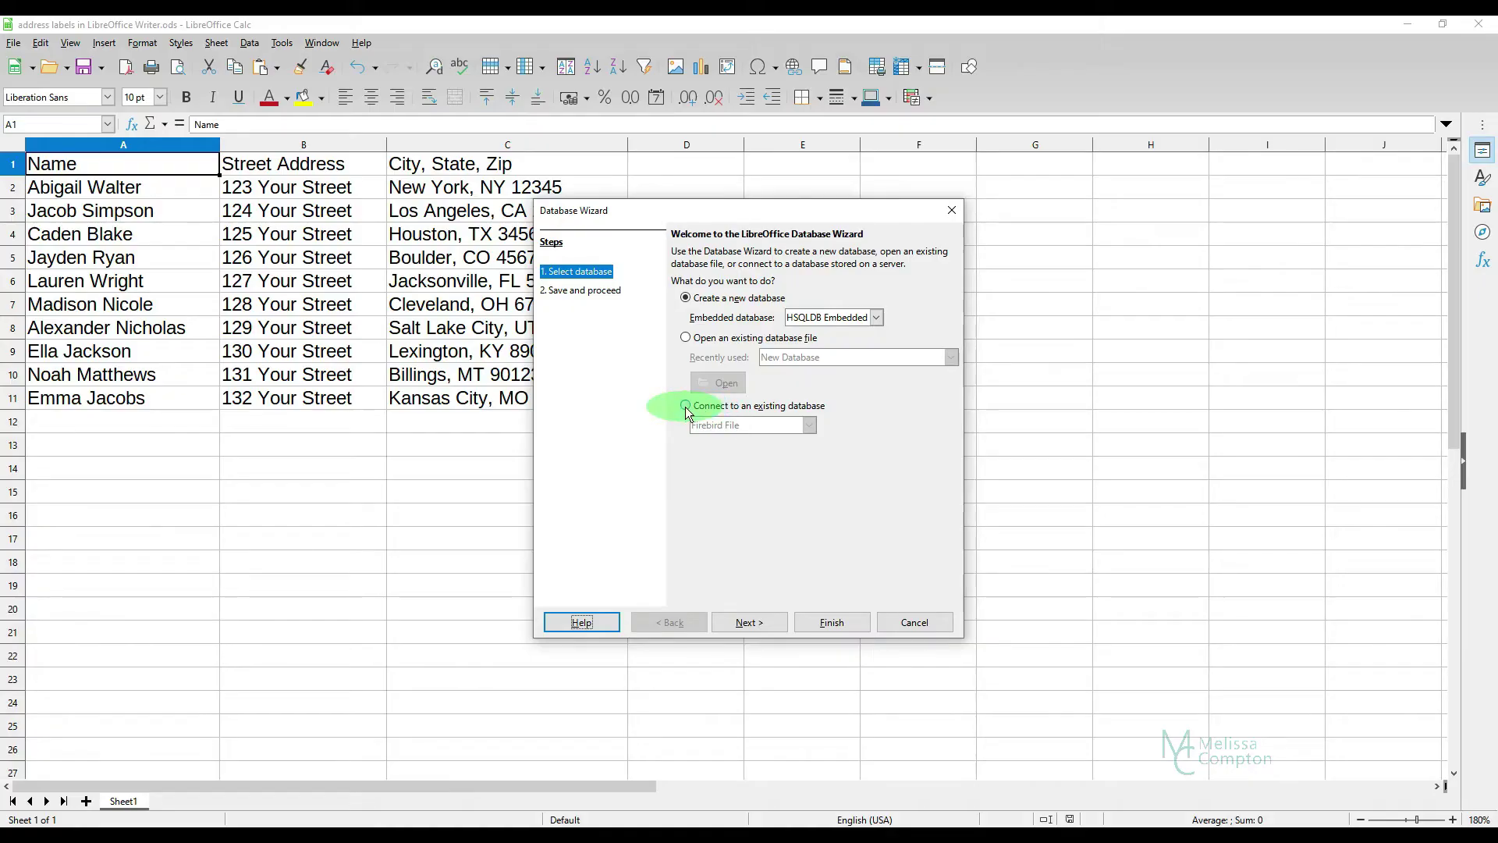
{"action": "left_click", "coordinate": [685, 406]}
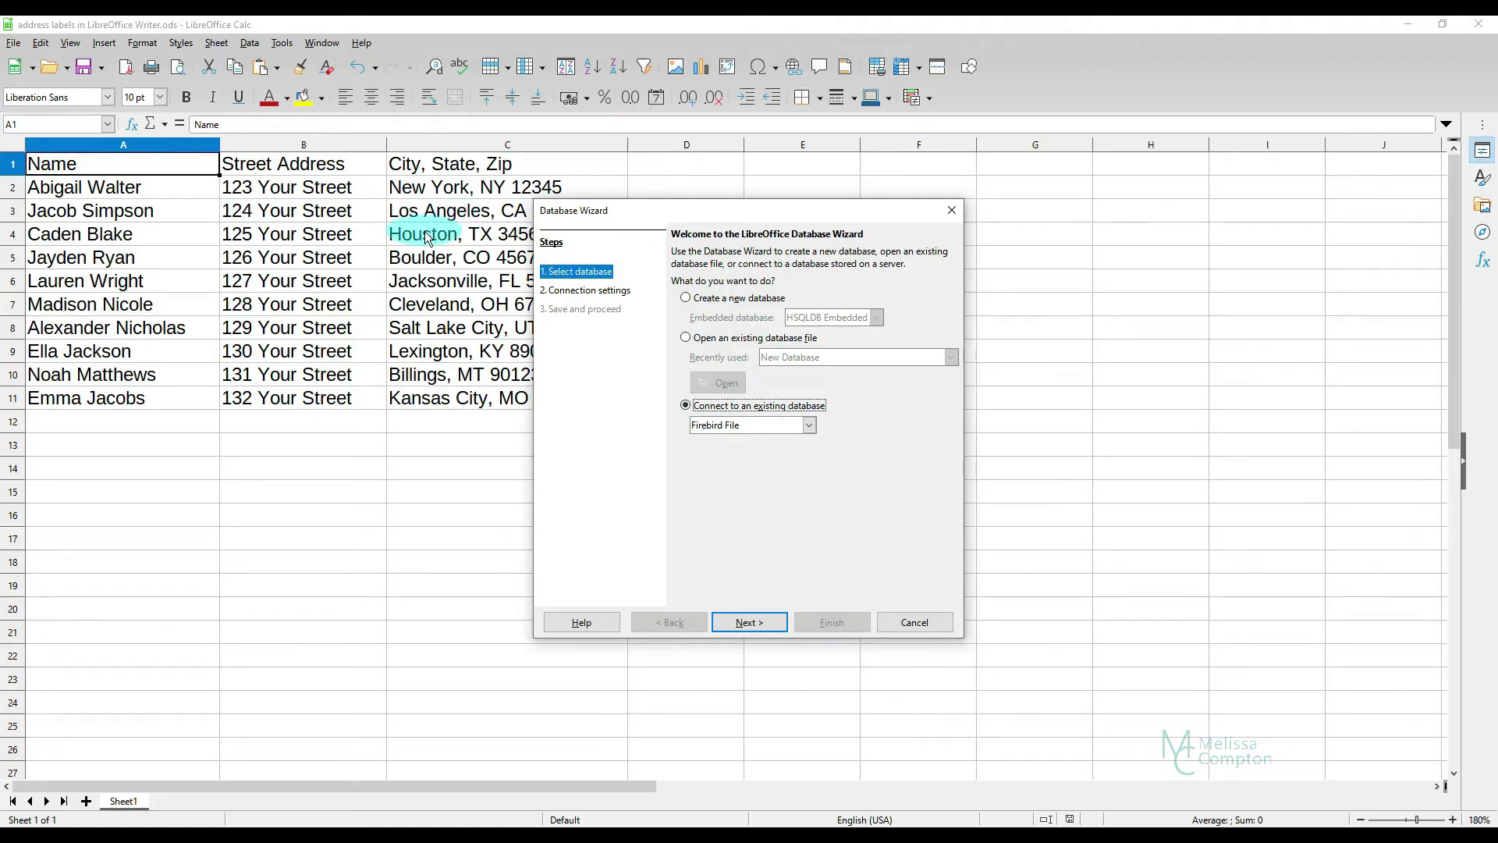
{"action": "left_click", "coordinate": [809, 425]}
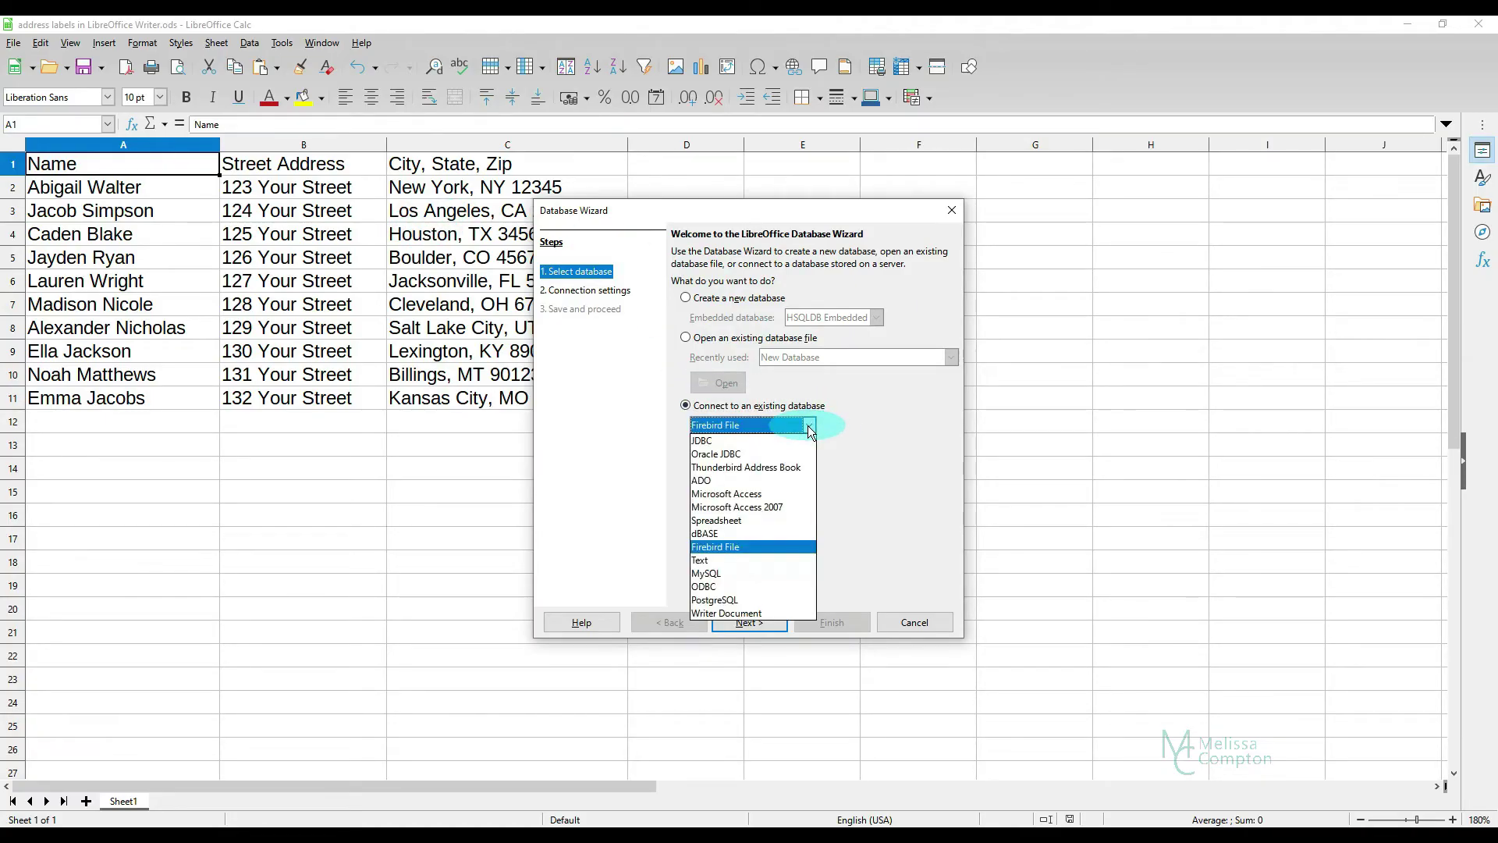
{"action": "left_click", "coordinate": [728, 520]}
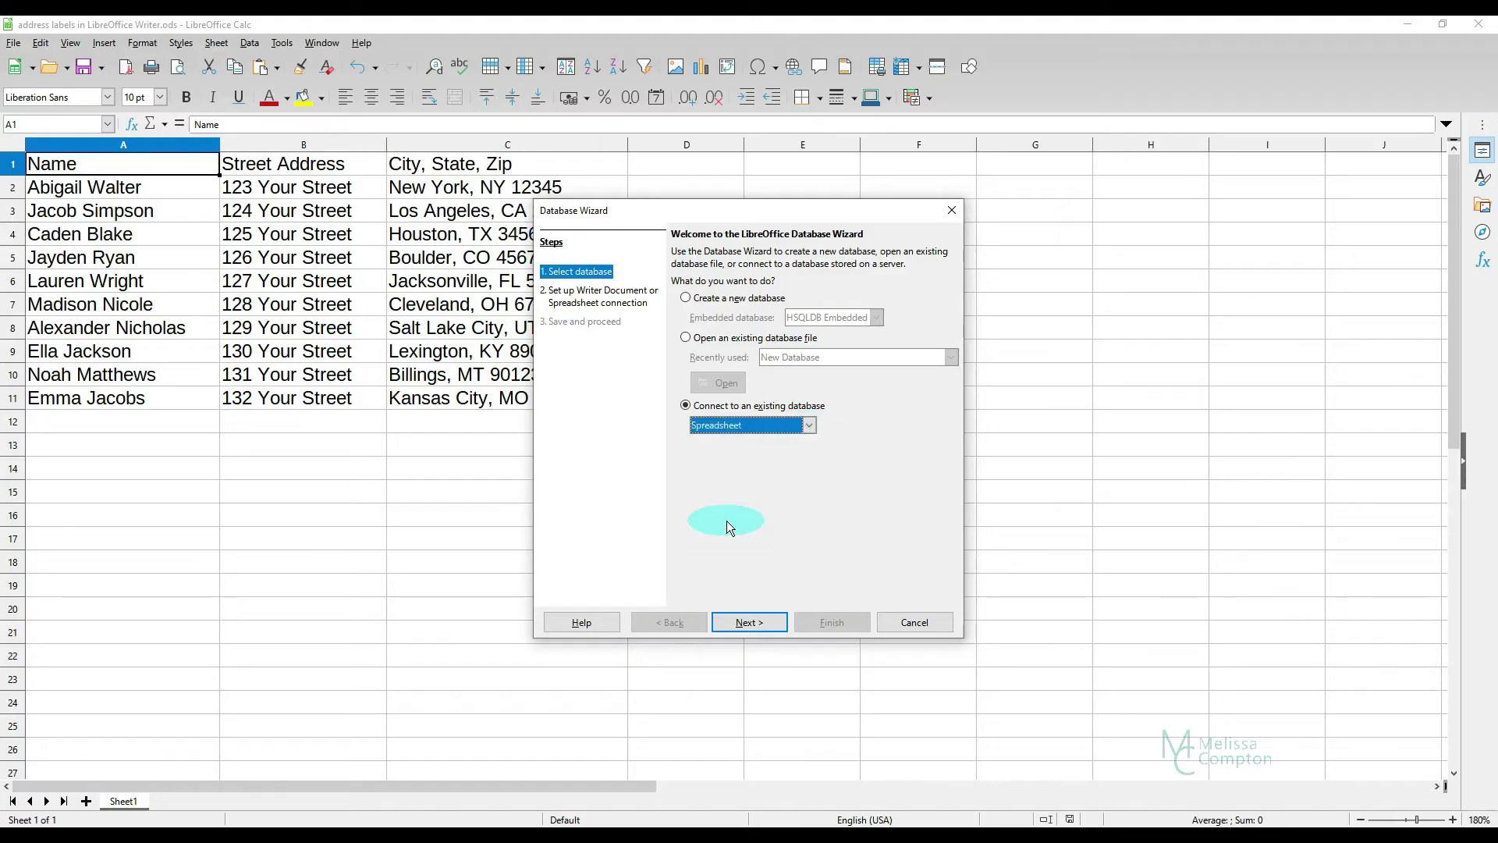
{"action": "left_click", "coordinate": [747, 624]}
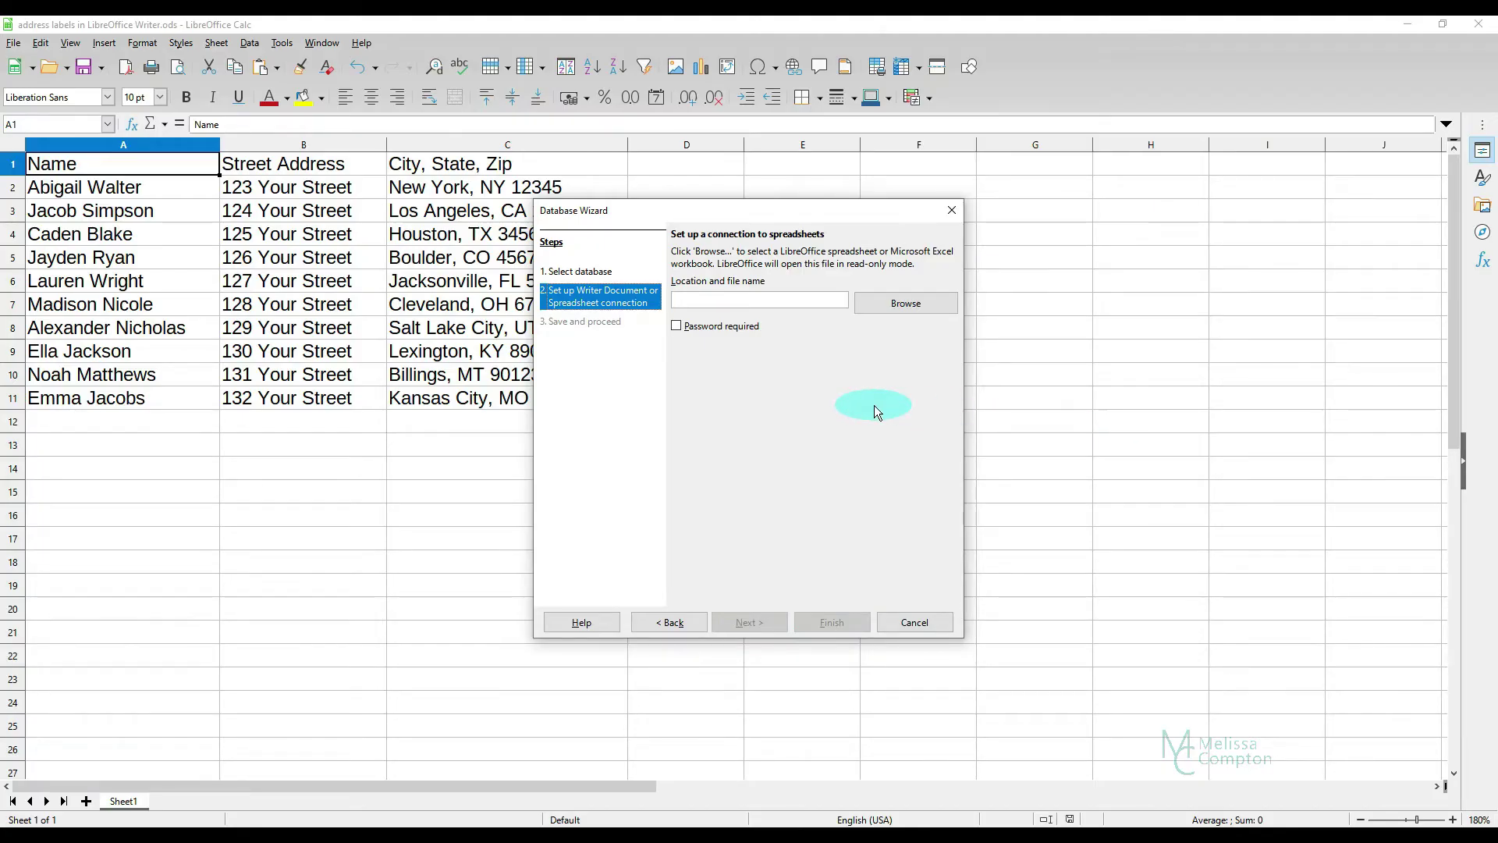
- Link the address labels spreadsheet from Temp and save the database as New Database in Temp
{"action": "left_click", "coordinate": [896, 301]}
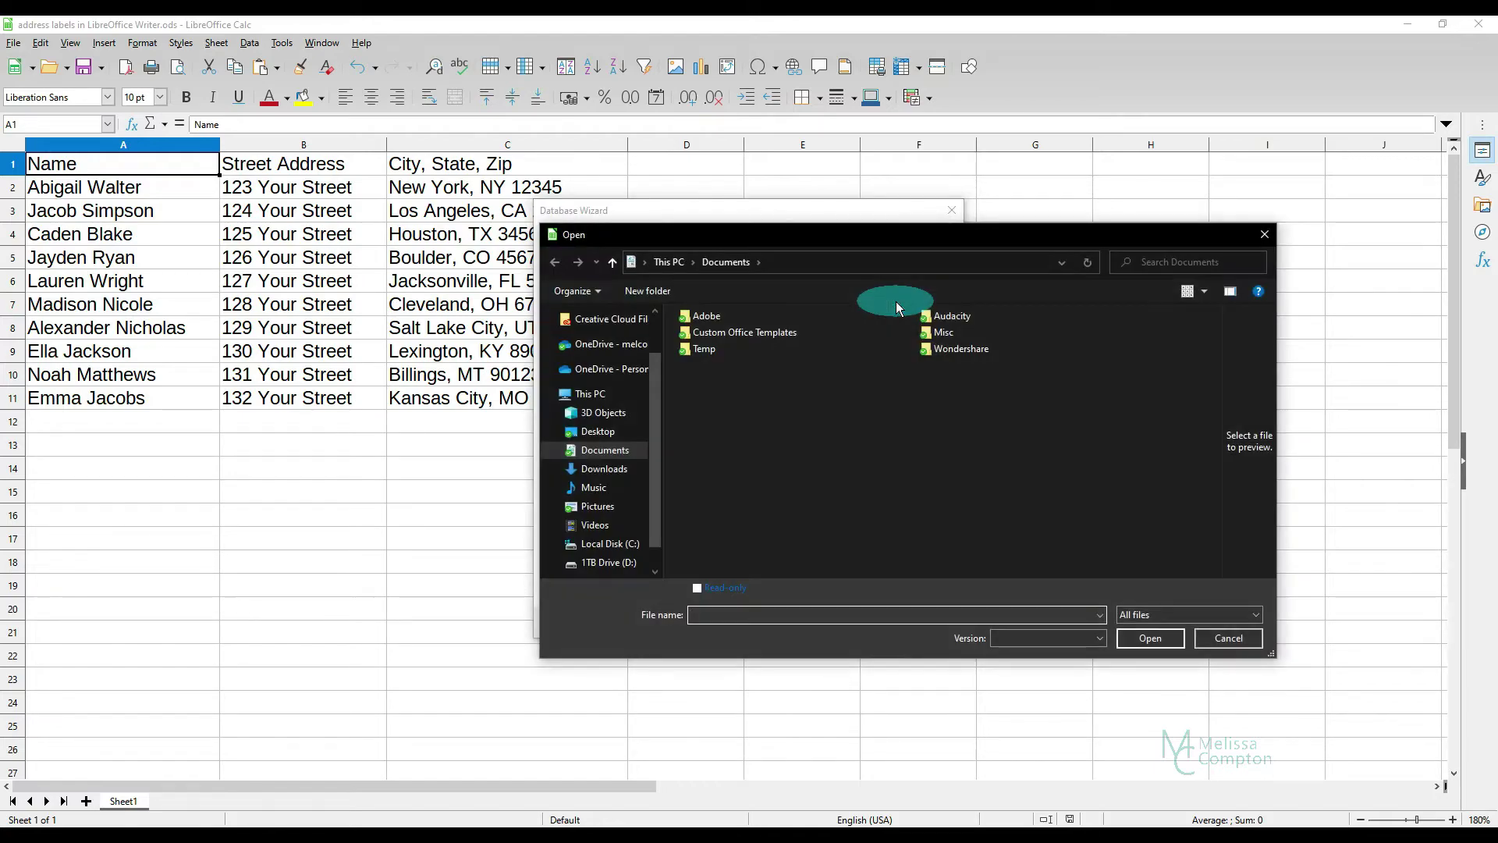
{"action": "double_click", "coordinate": [706, 348]}
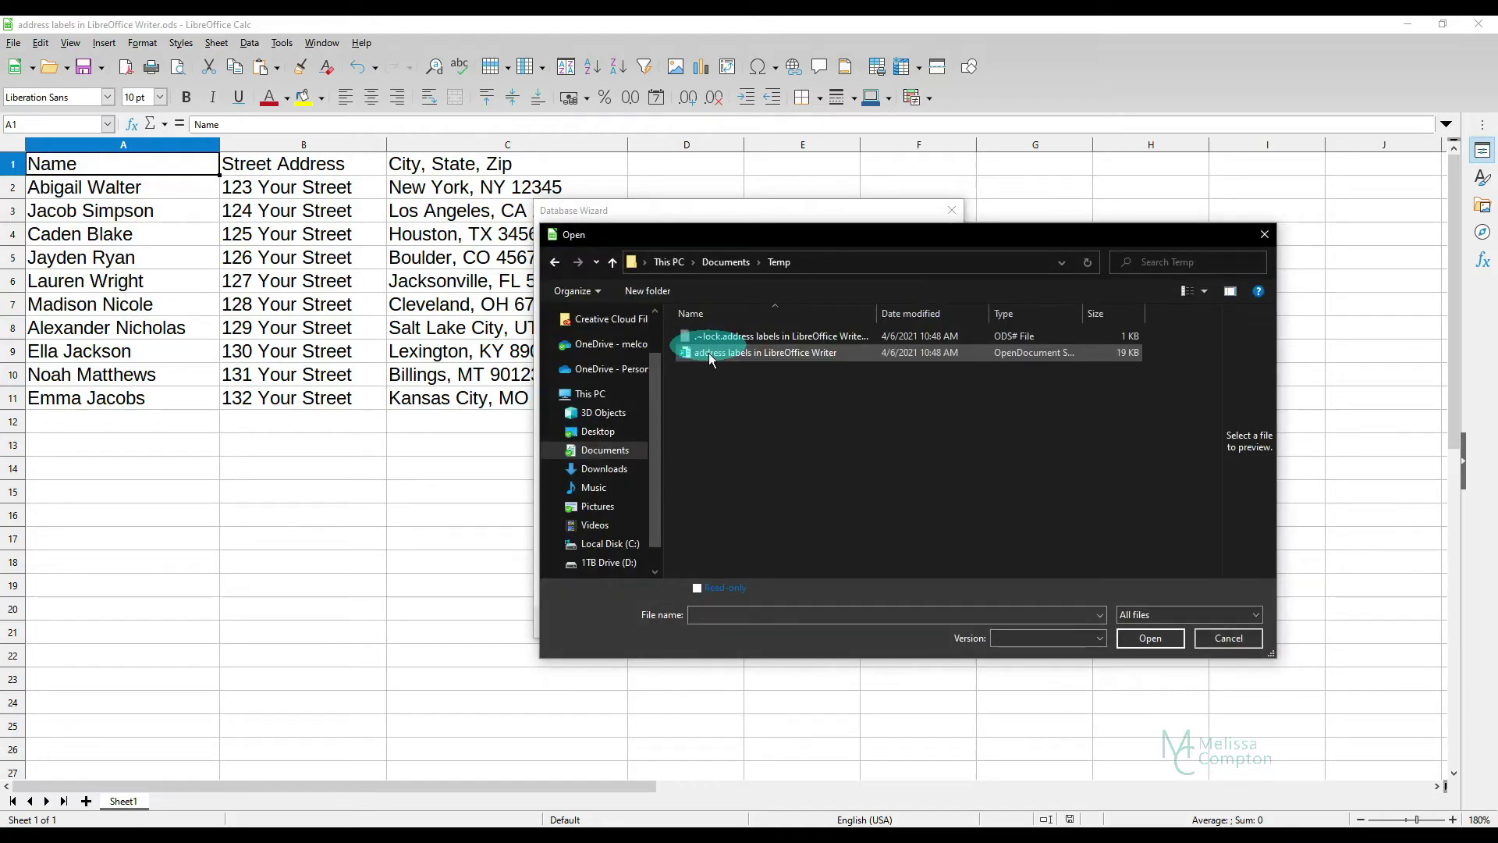
{"action": "double_click", "coordinate": [708, 353]}
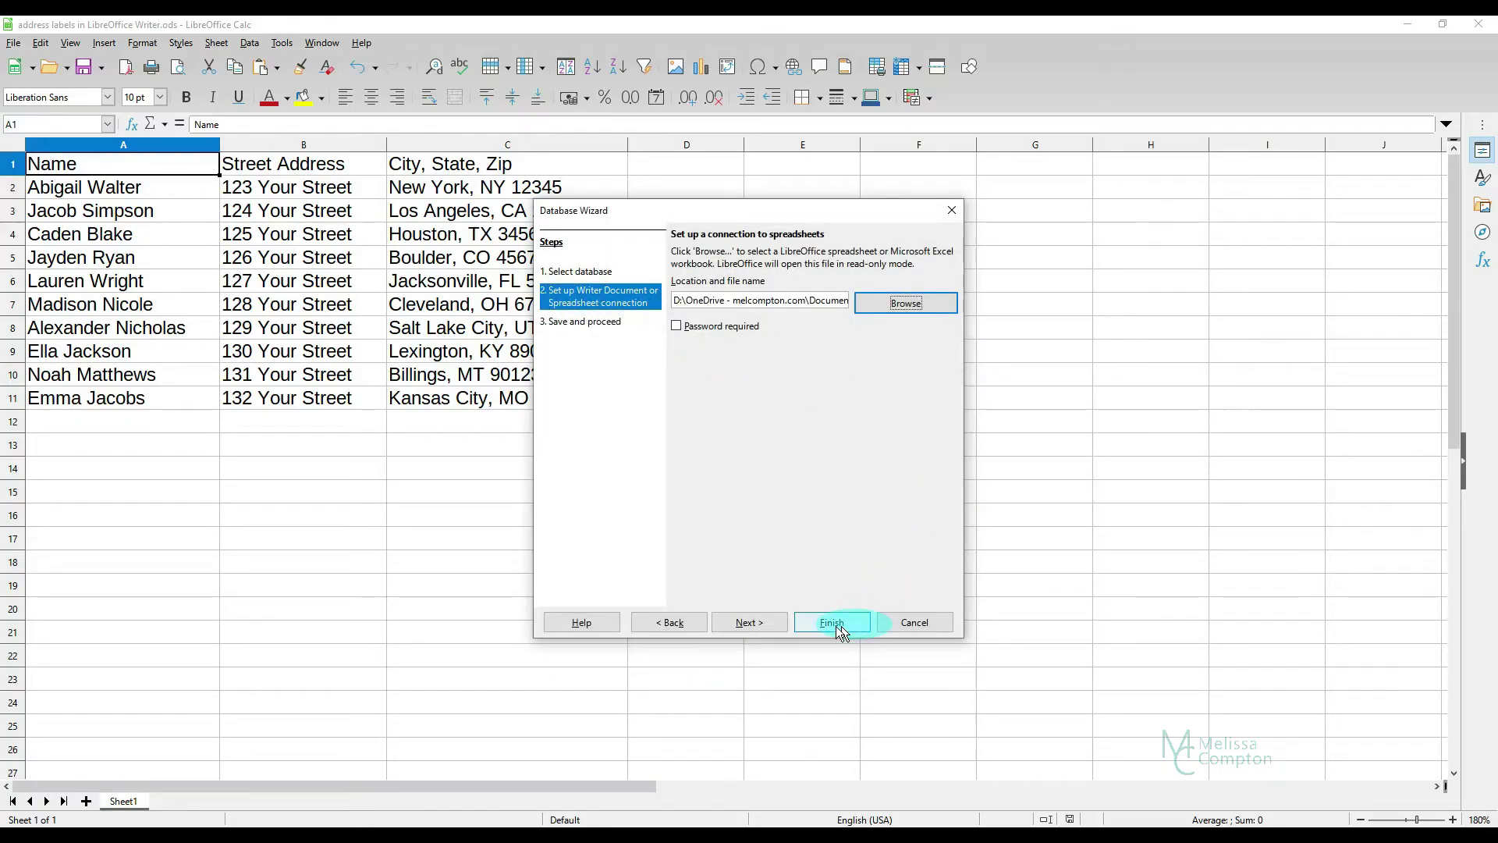
{"action": "left_click", "coordinate": [753, 629]}
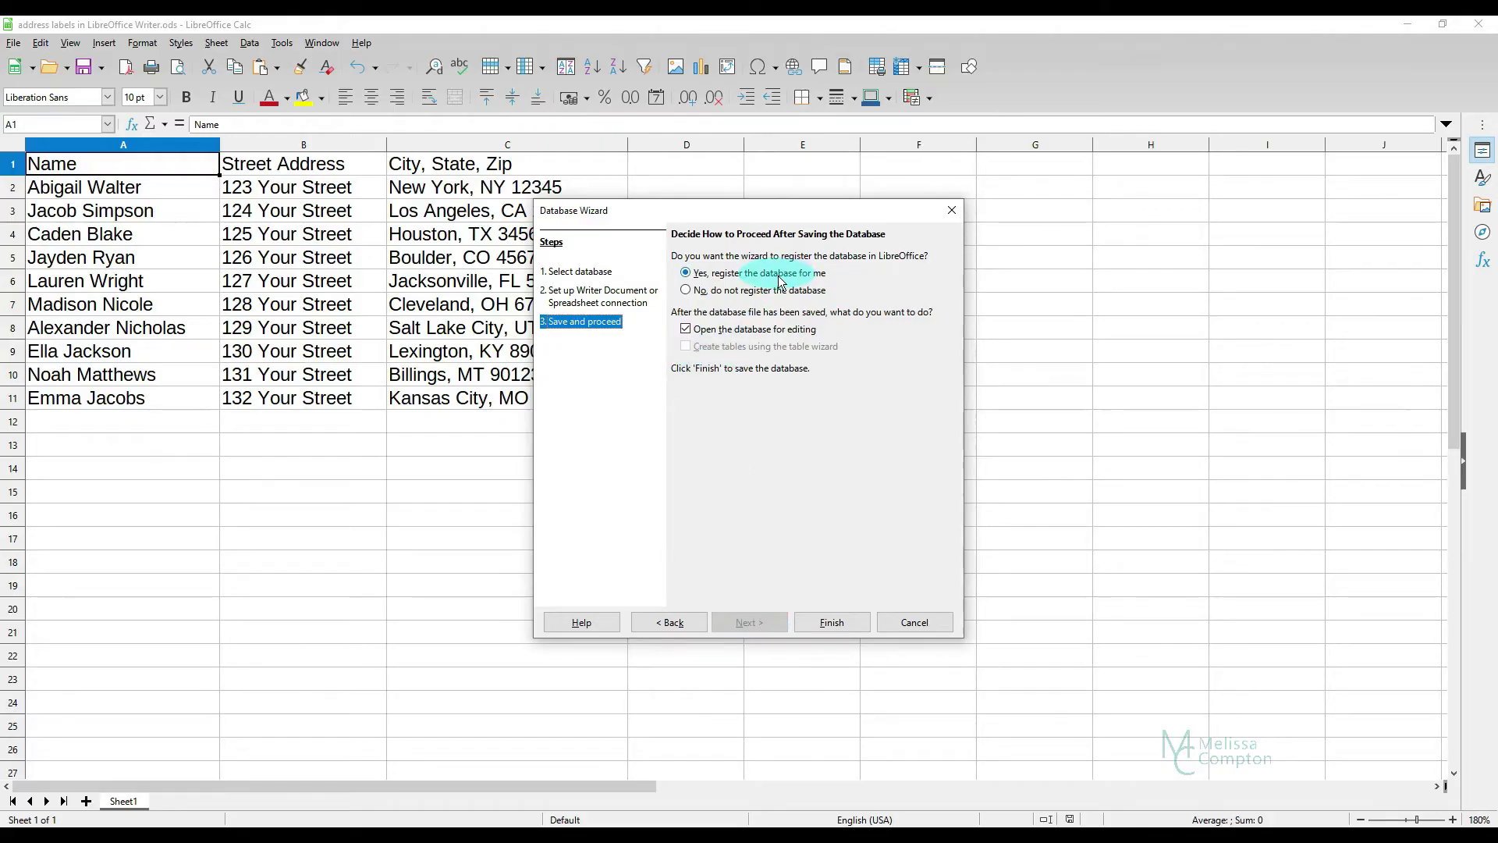
{"action": "left_click", "coordinate": [832, 622]}
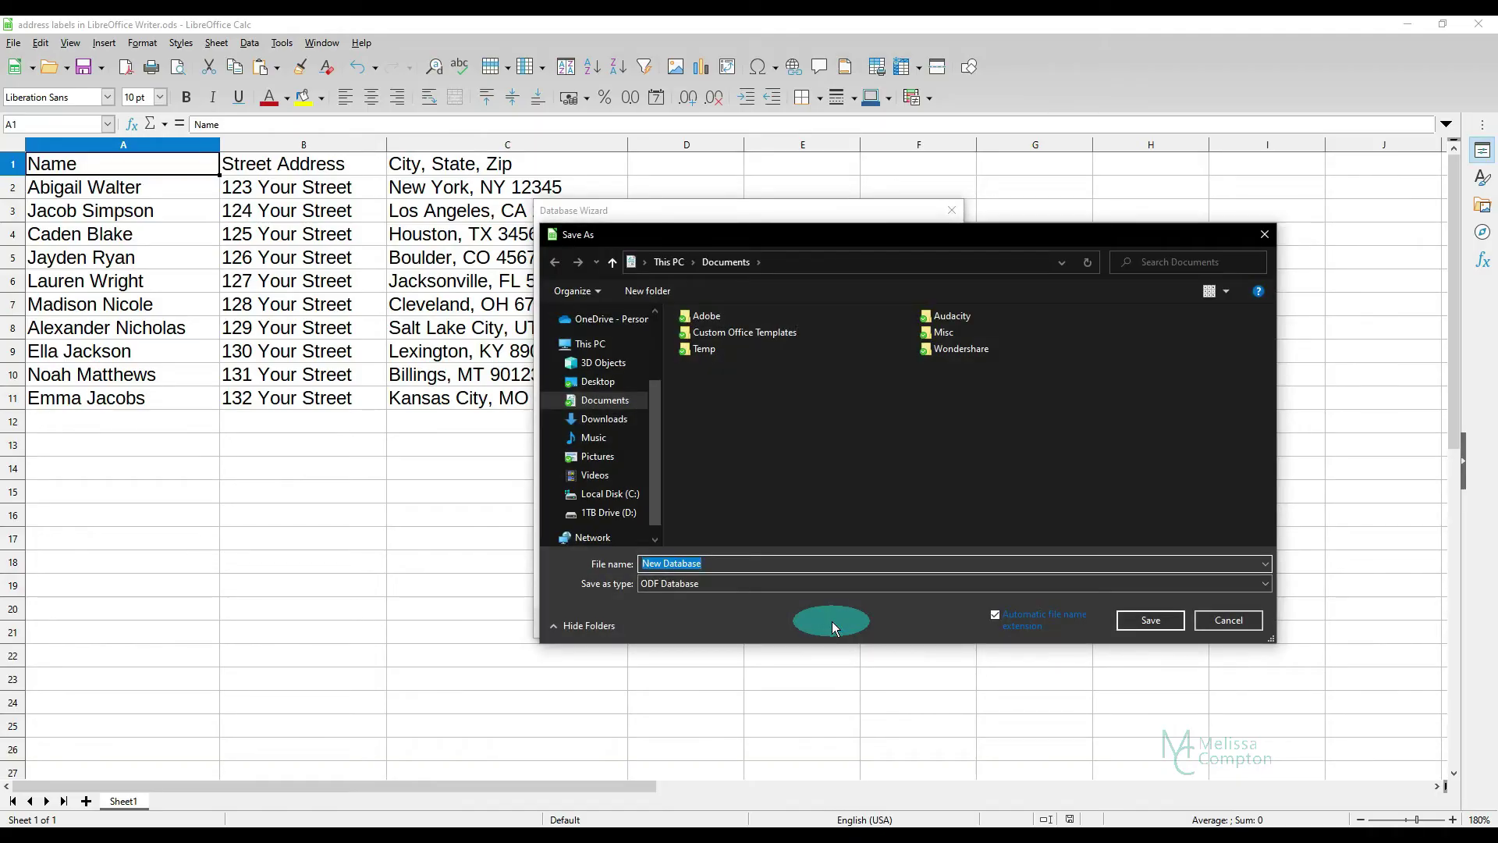
{"action": "double_click", "coordinate": [689, 351]}
{"action": "left_click", "coordinate": [692, 562]}
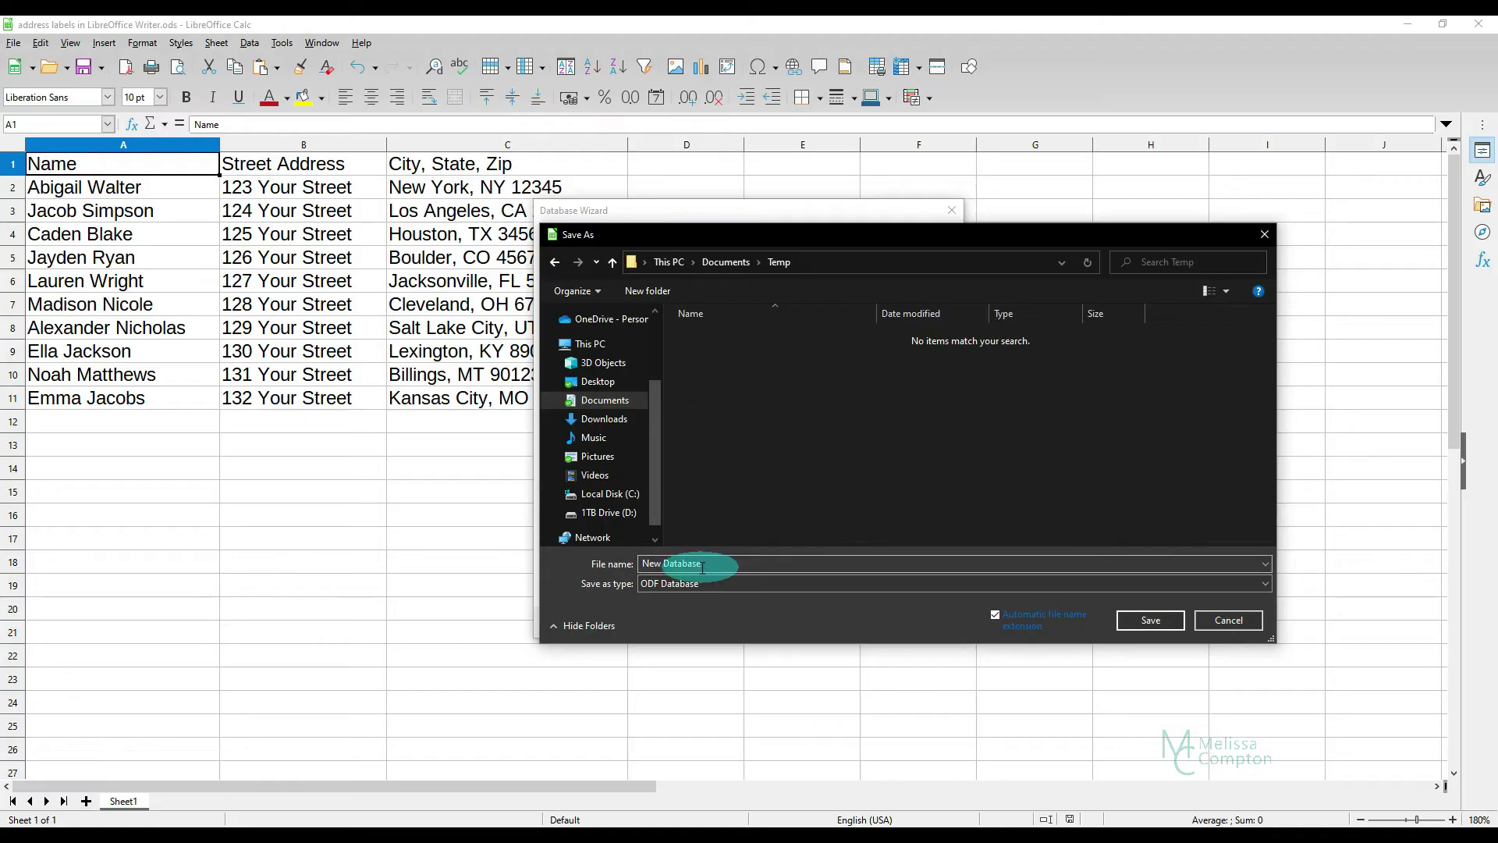
{"action": "left_click", "coordinate": [1152, 621]}
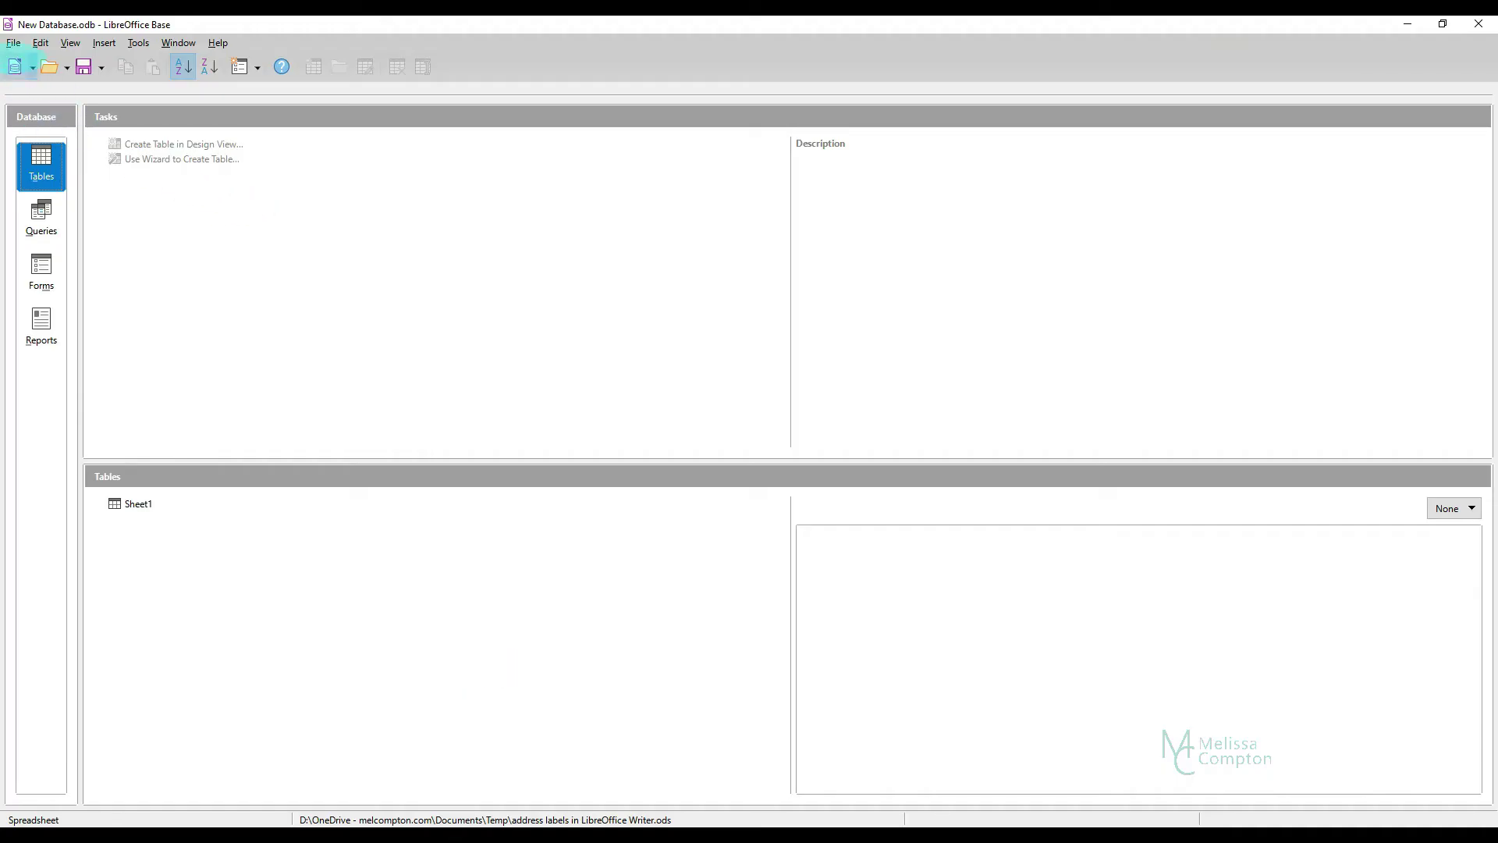
- Start a new label sheet using Sheet1 of New Database as the data table
{"action": "left_click", "coordinate": [14, 44]}
{"action": "mouse_move", "coordinate": [40, 62]}
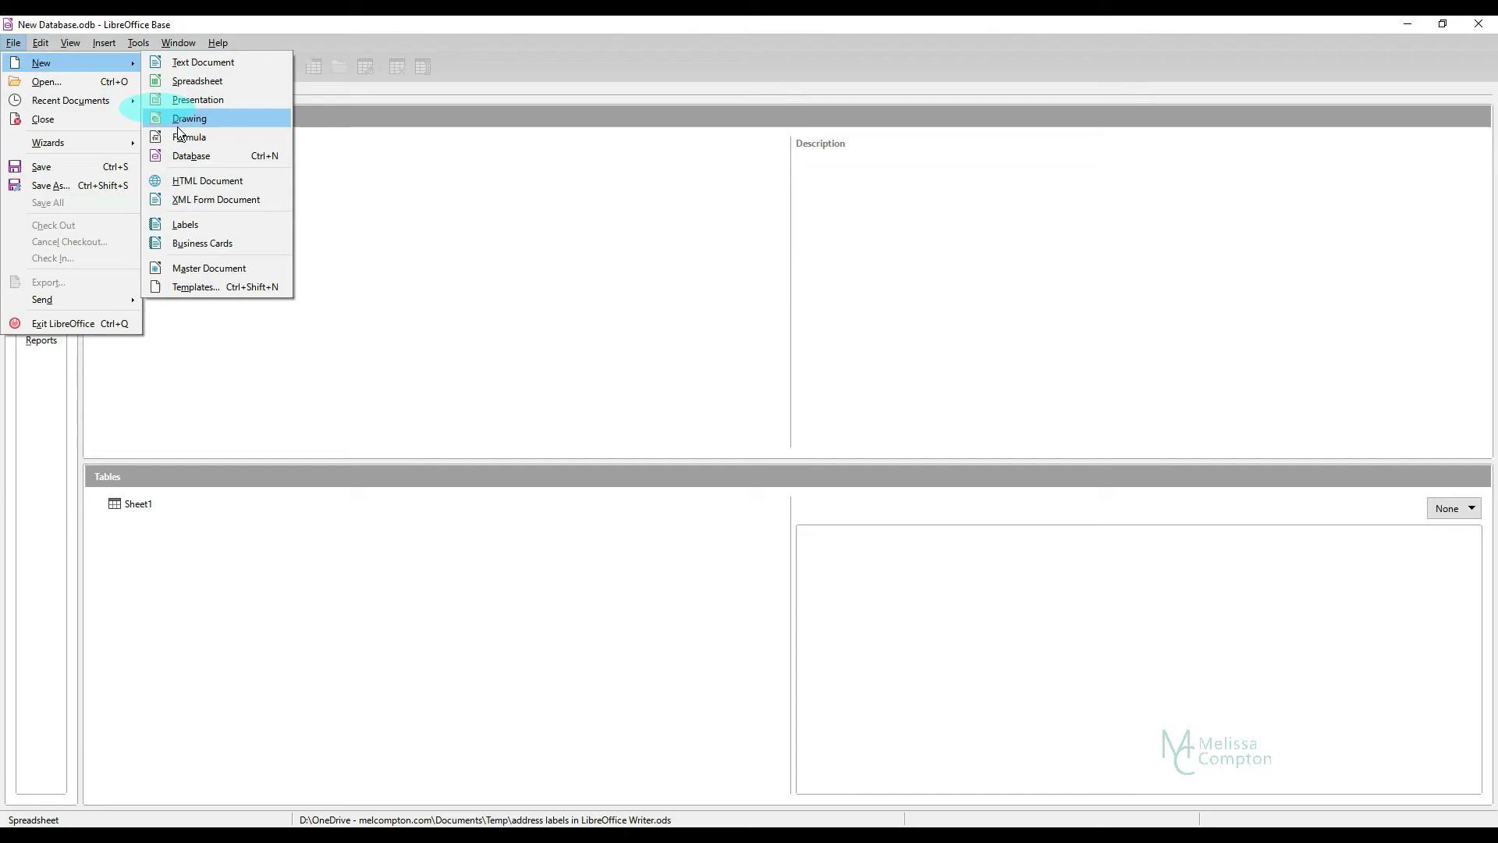
{"action": "left_click", "coordinate": [189, 226]}
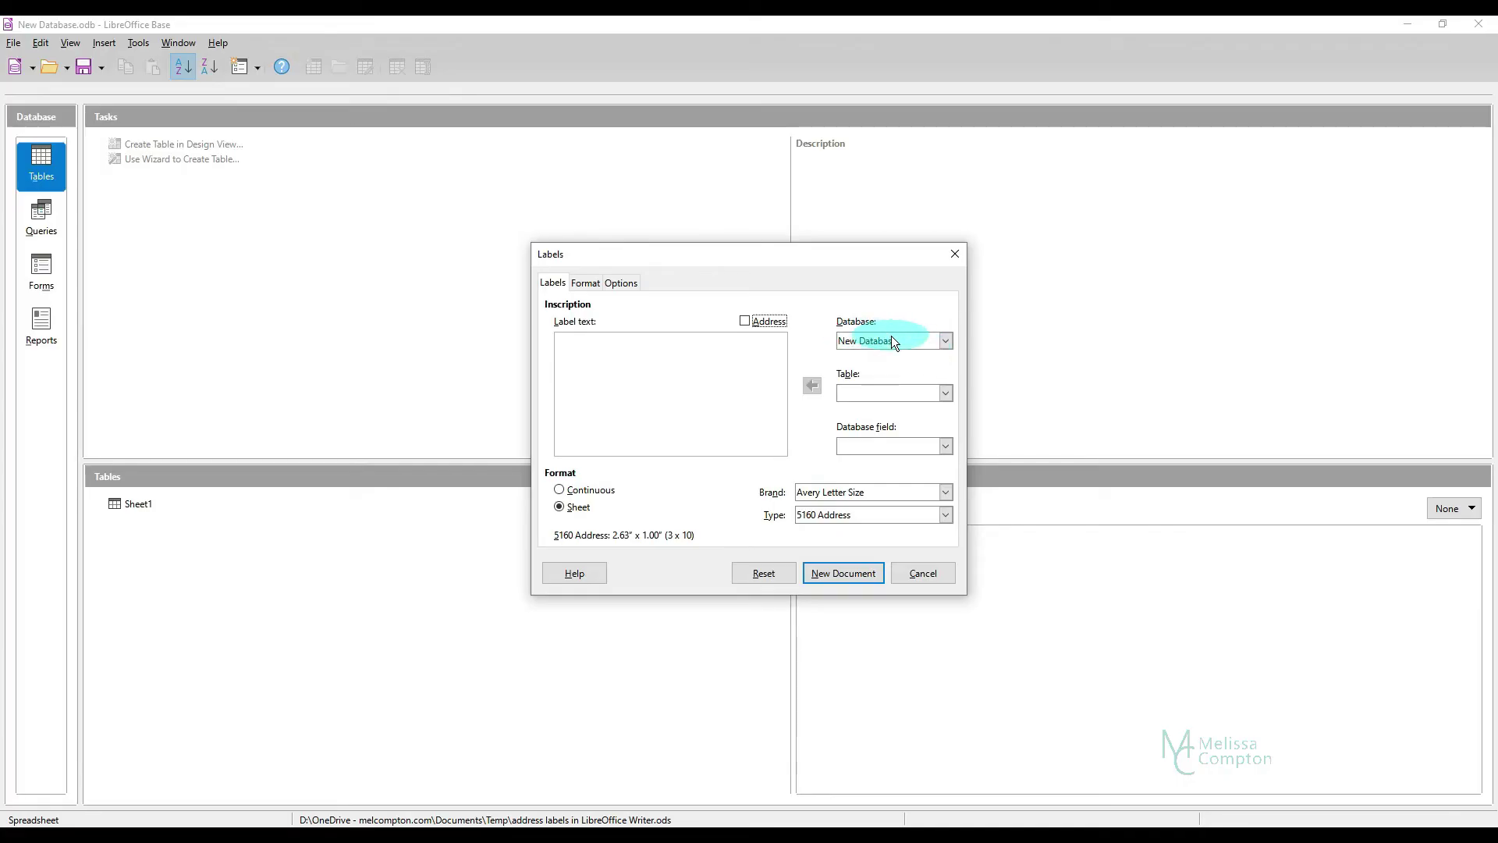
{"action": "left_click", "coordinate": [948, 395]}
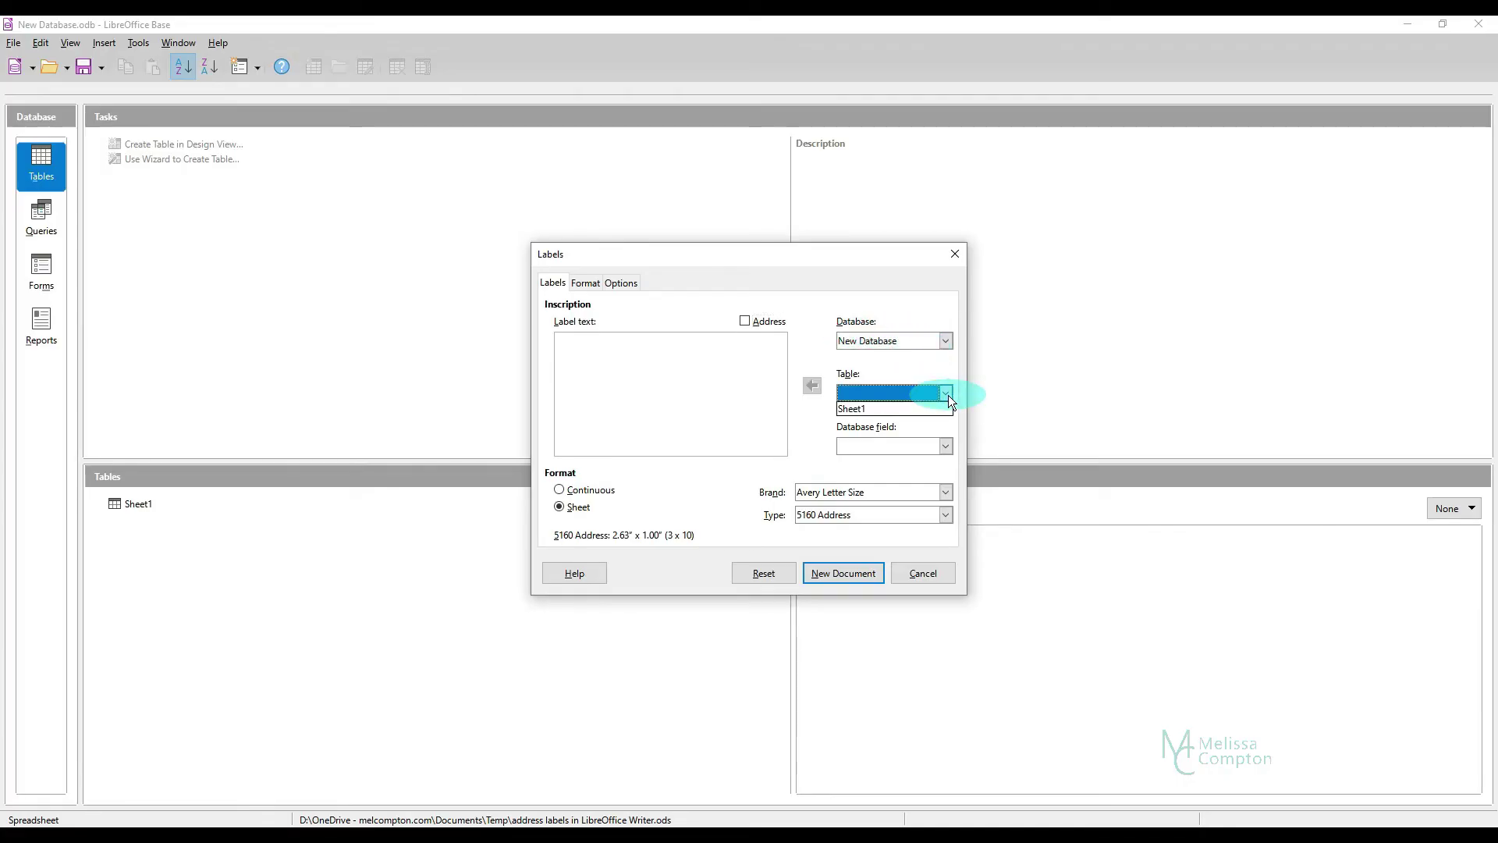
{"action": "left_click", "coordinate": [863, 405]}
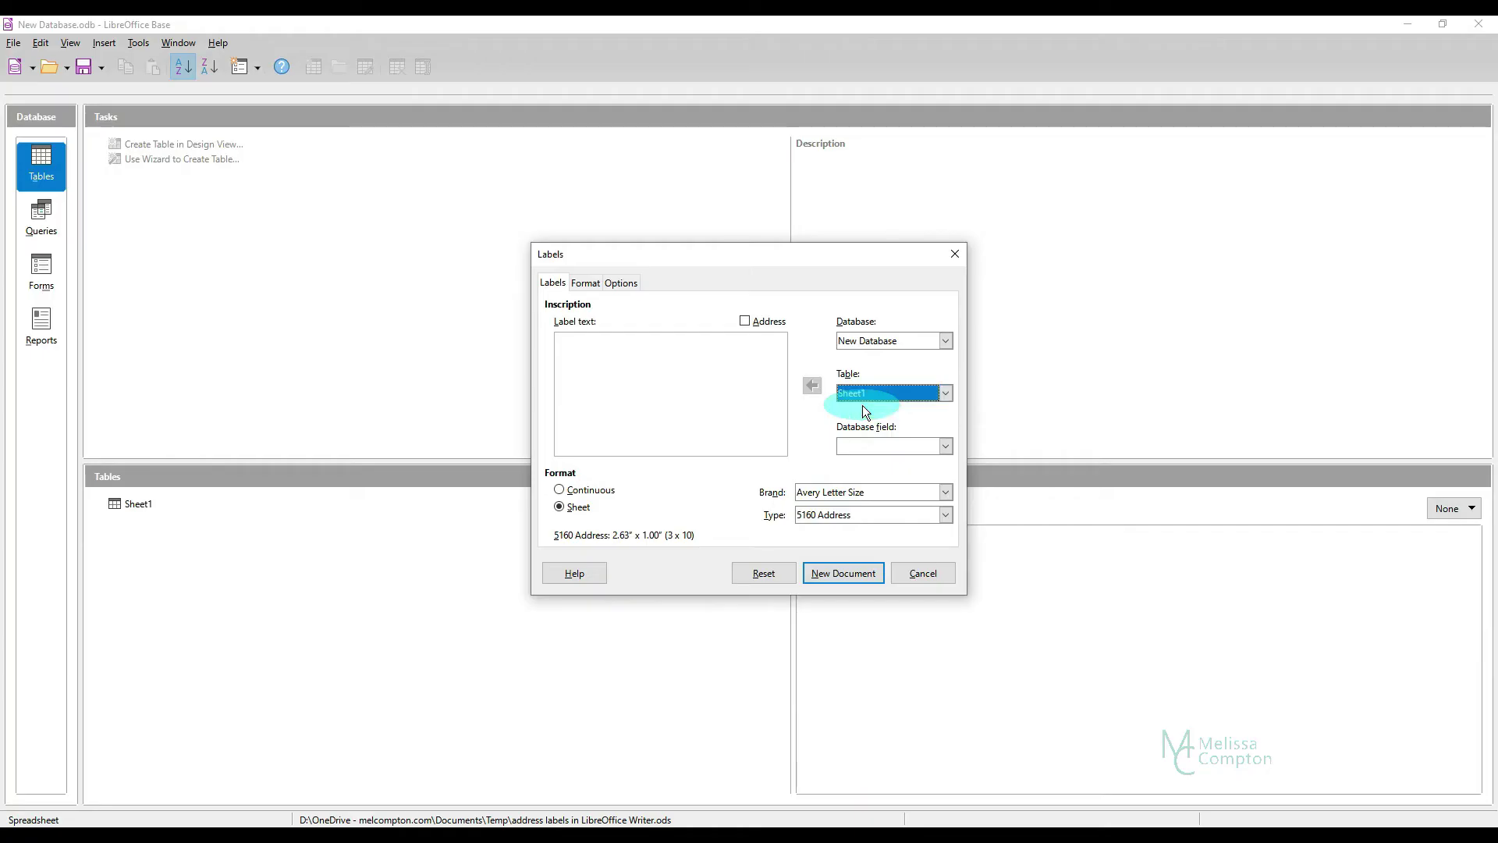
- Insert the Name, Street Address and City, State, Zip fields into the label text
{"action": "left_click", "coordinate": [944, 446]}
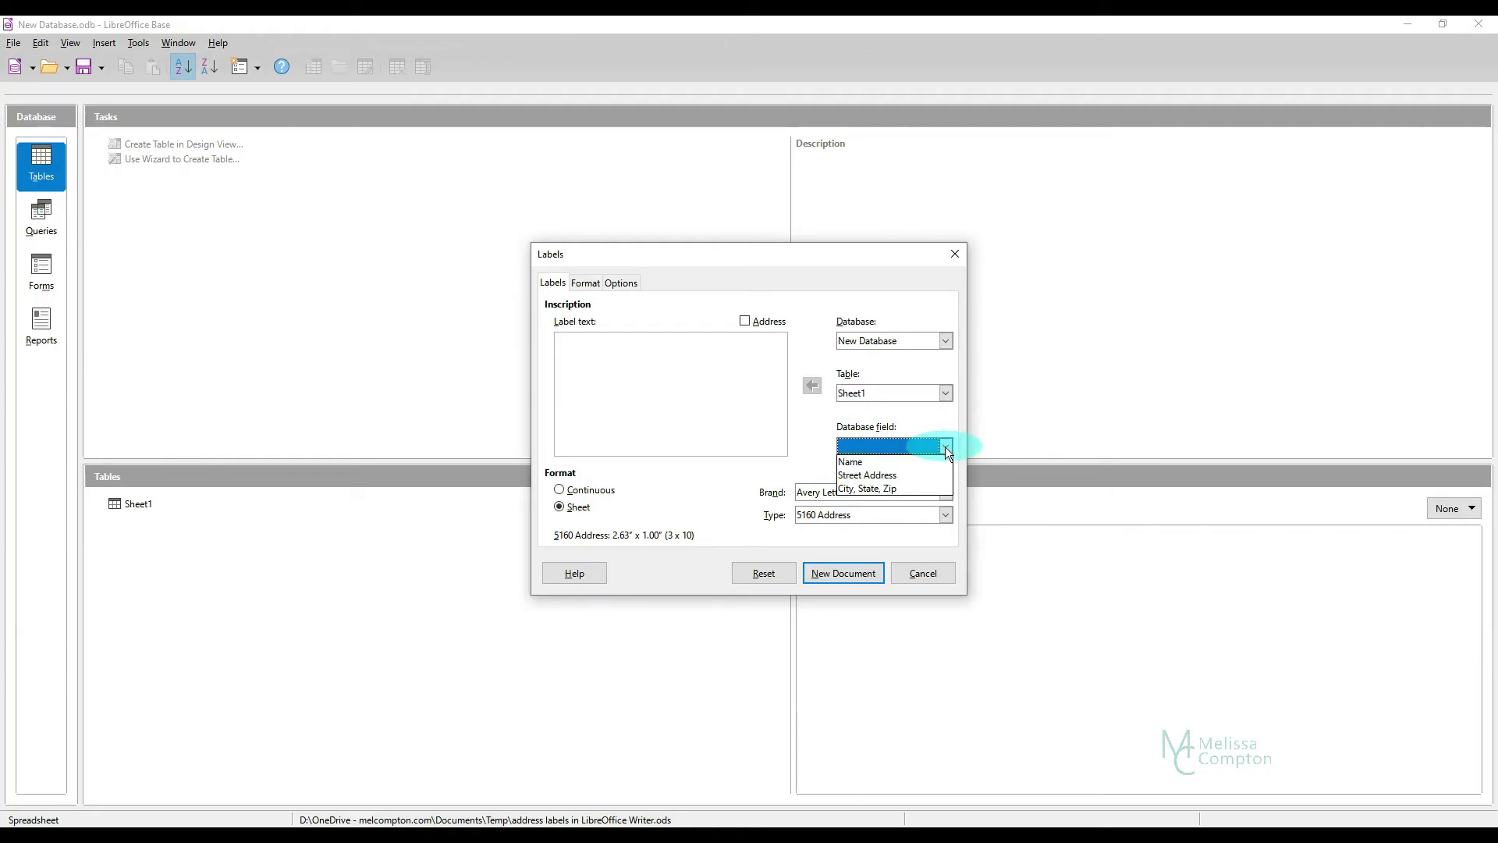
{"action": "left_click", "coordinate": [849, 463]}
{"action": "left_click", "coordinate": [812, 384]}
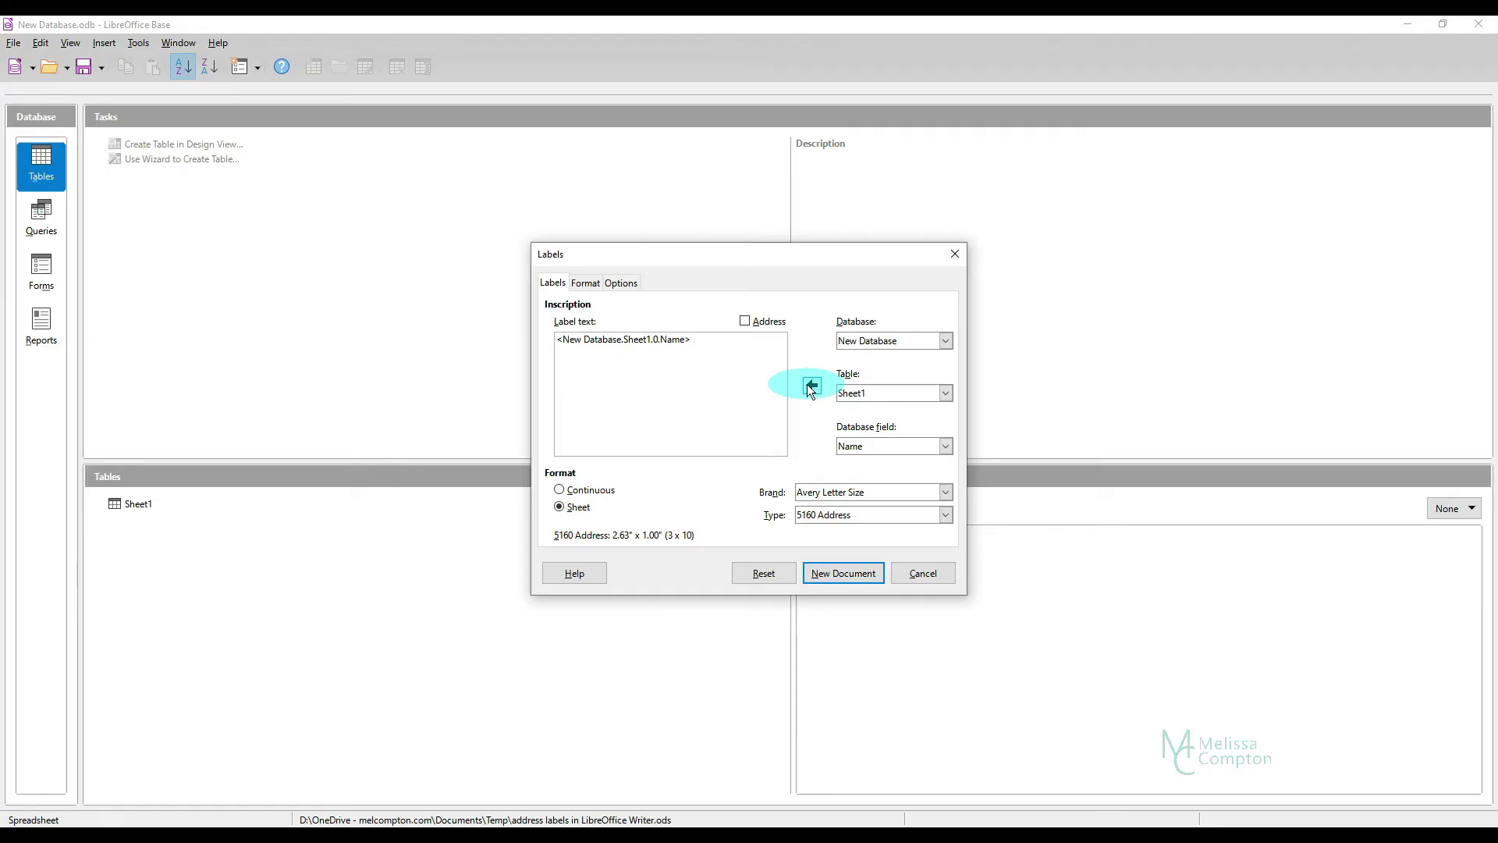
{"action": "left_click", "coordinate": [869, 455]}
{"action": "left_click", "coordinate": [873, 473]}
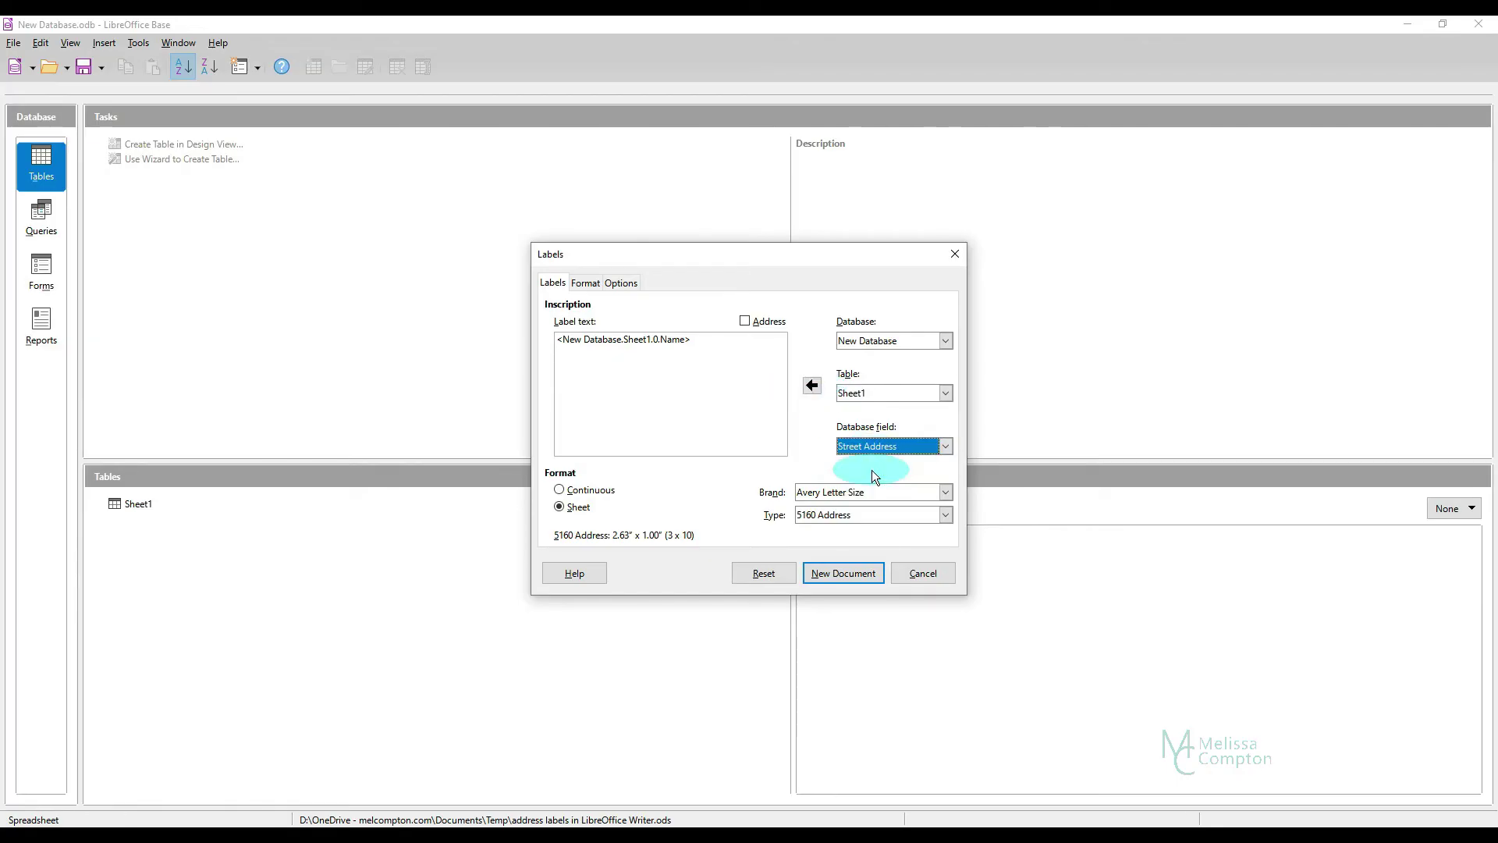
{"action": "left_click", "coordinate": [815, 384]}
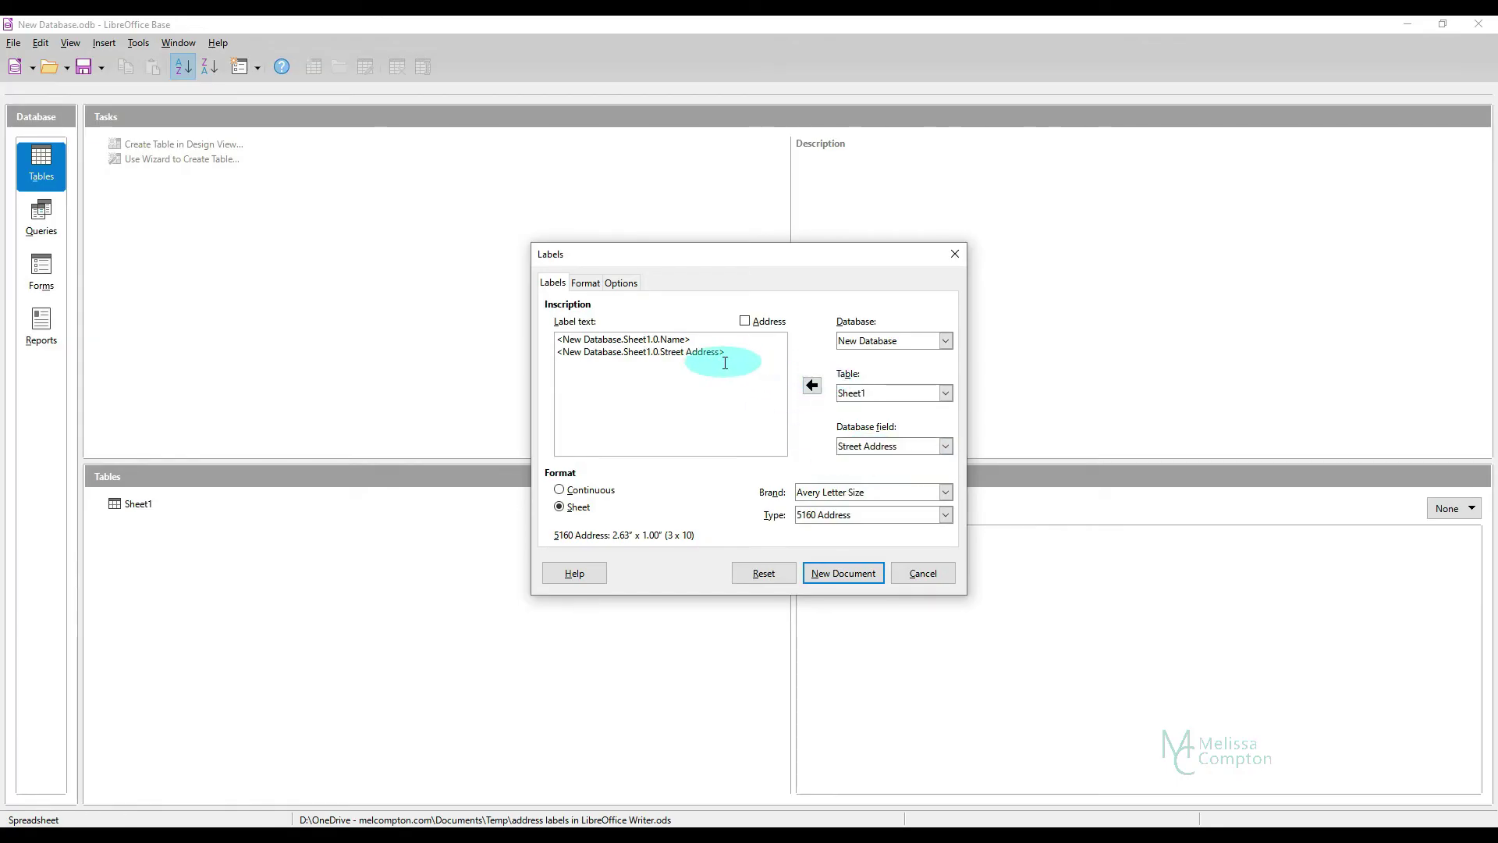
{"action": "left_click", "coordinate": [883, 443]}
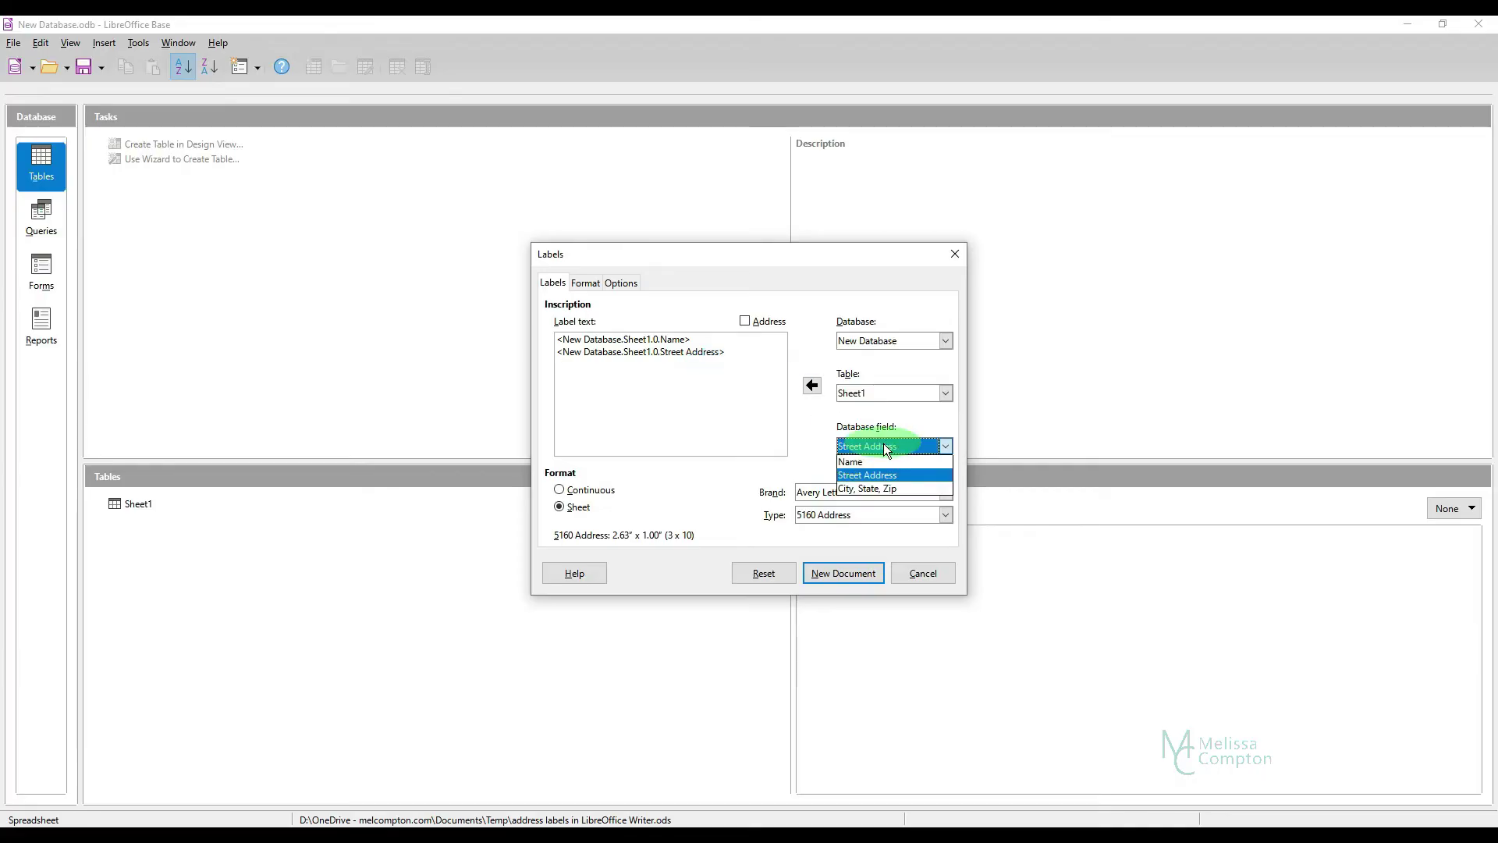
{"action": "left_click", "coordinate": [878, 489]}
{"action": "left_click", "coordinate": [810, 385]}
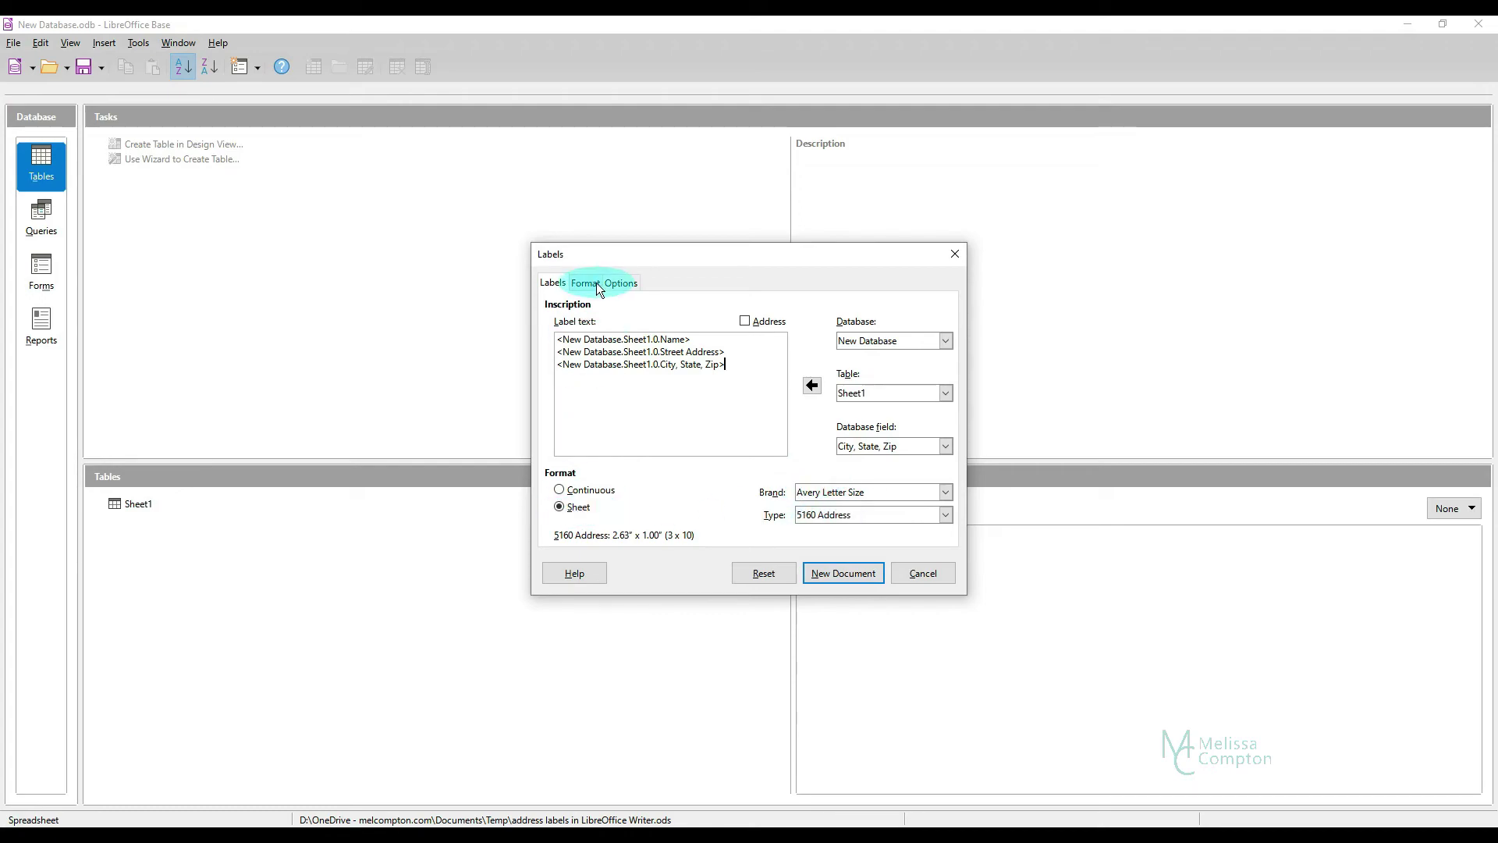
- Review the Options and Format tabs, then generate a new document of the database-field labels
{"action": "left_click", "coordinate": [616, 284]}
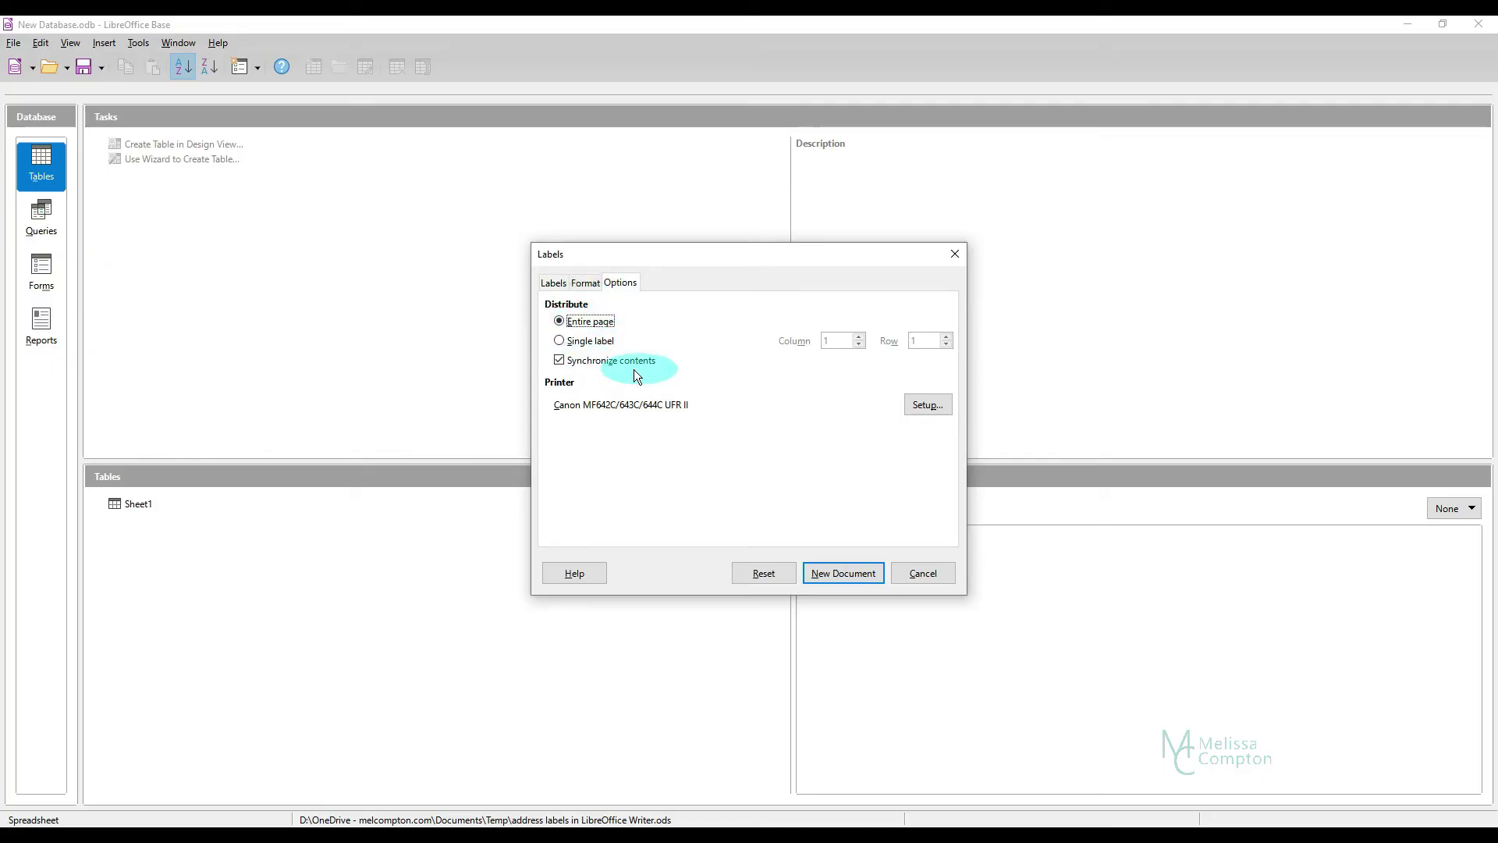
{"action": "left_click", "coordinate": [553, 283]}
{"action": "left_click", "coordinate": [578, 285]}
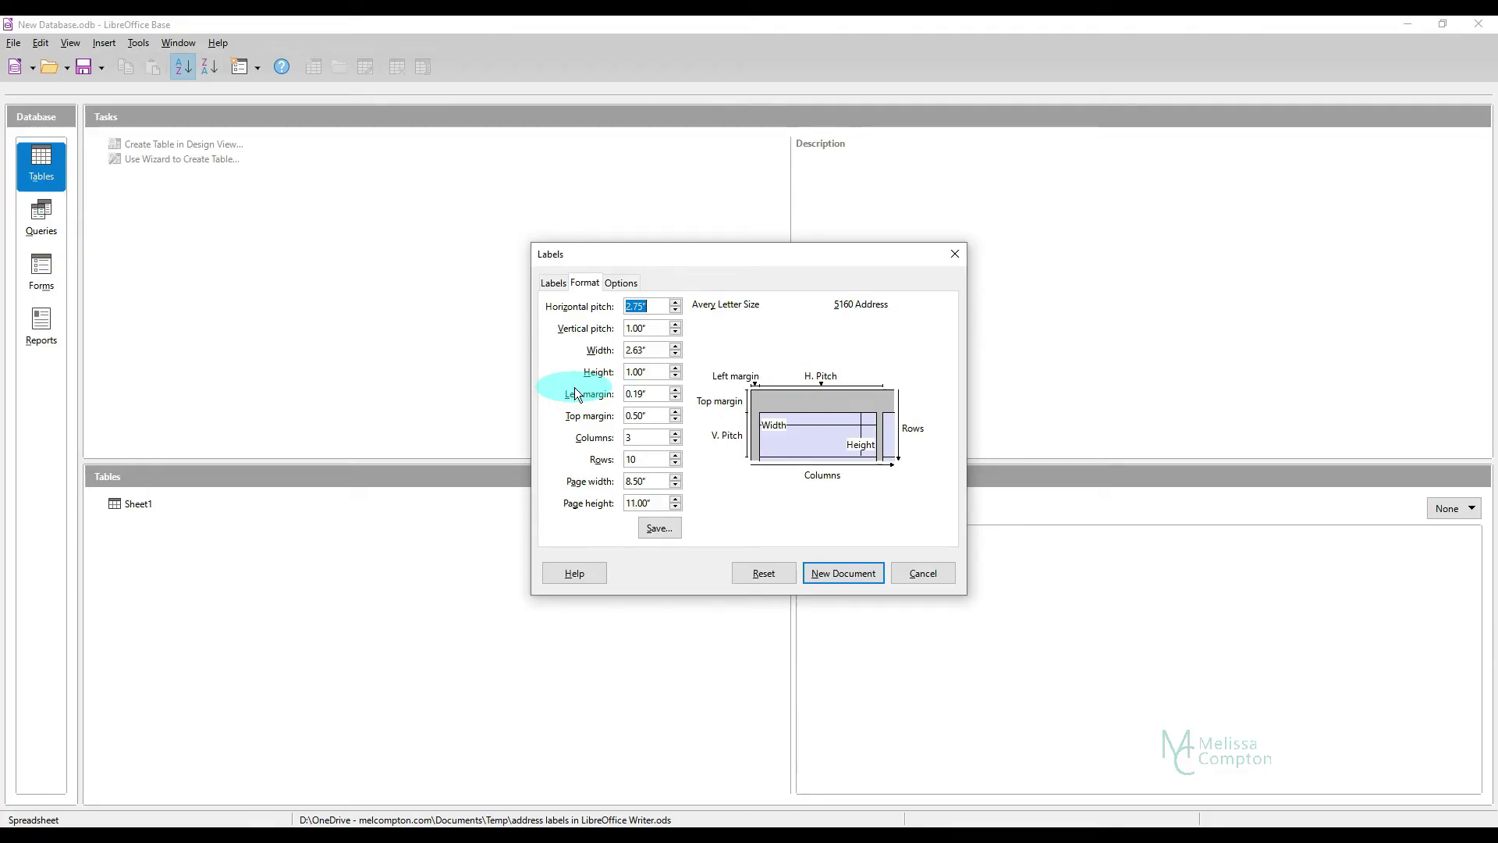
{"action": "left_click", "coordinate": [553, 284]}
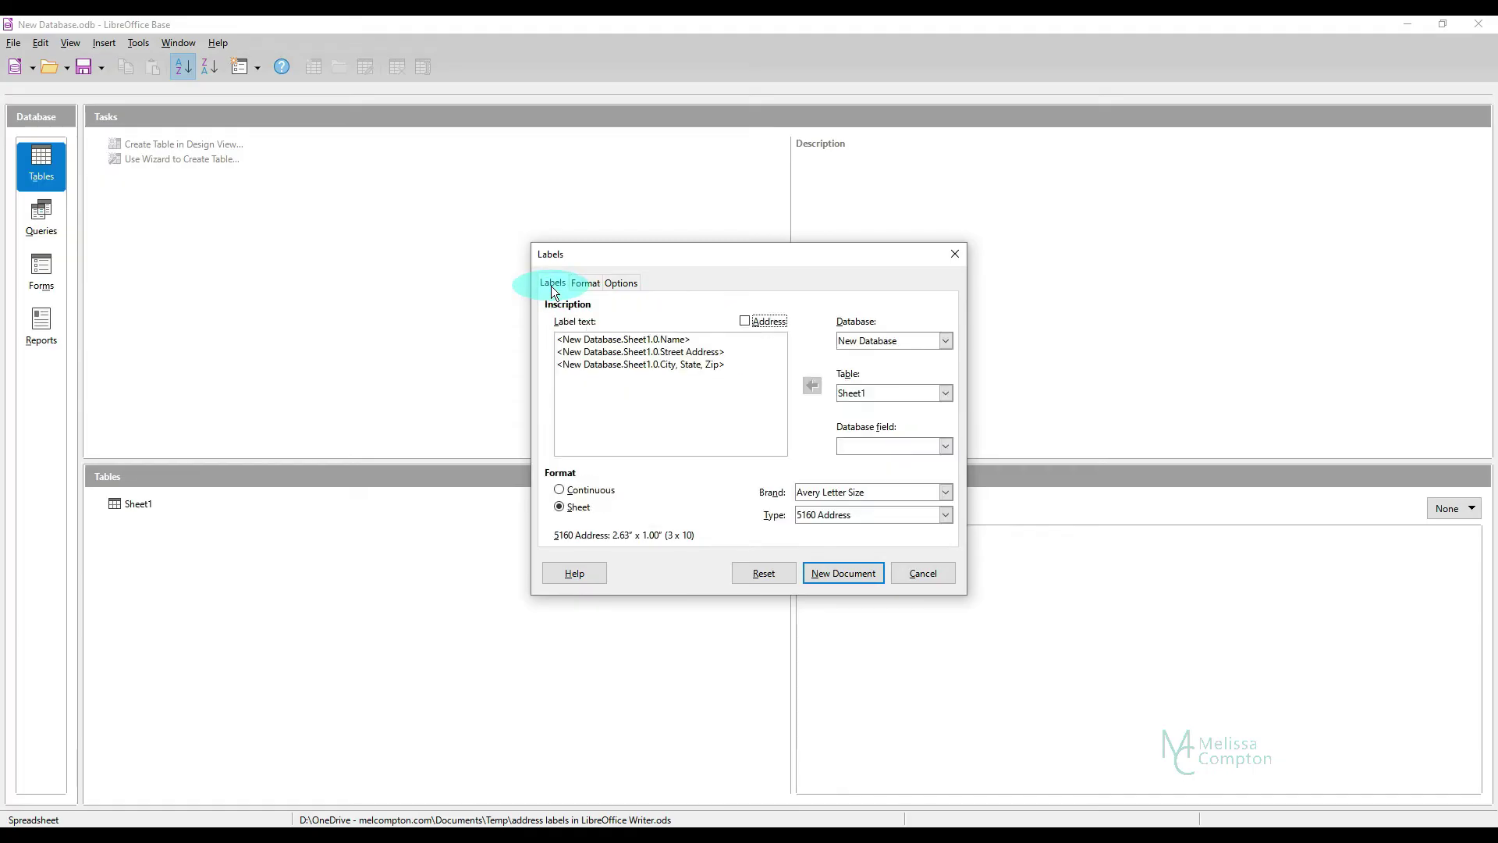
{"action": "left_click", "coordinate": [845, 573]}
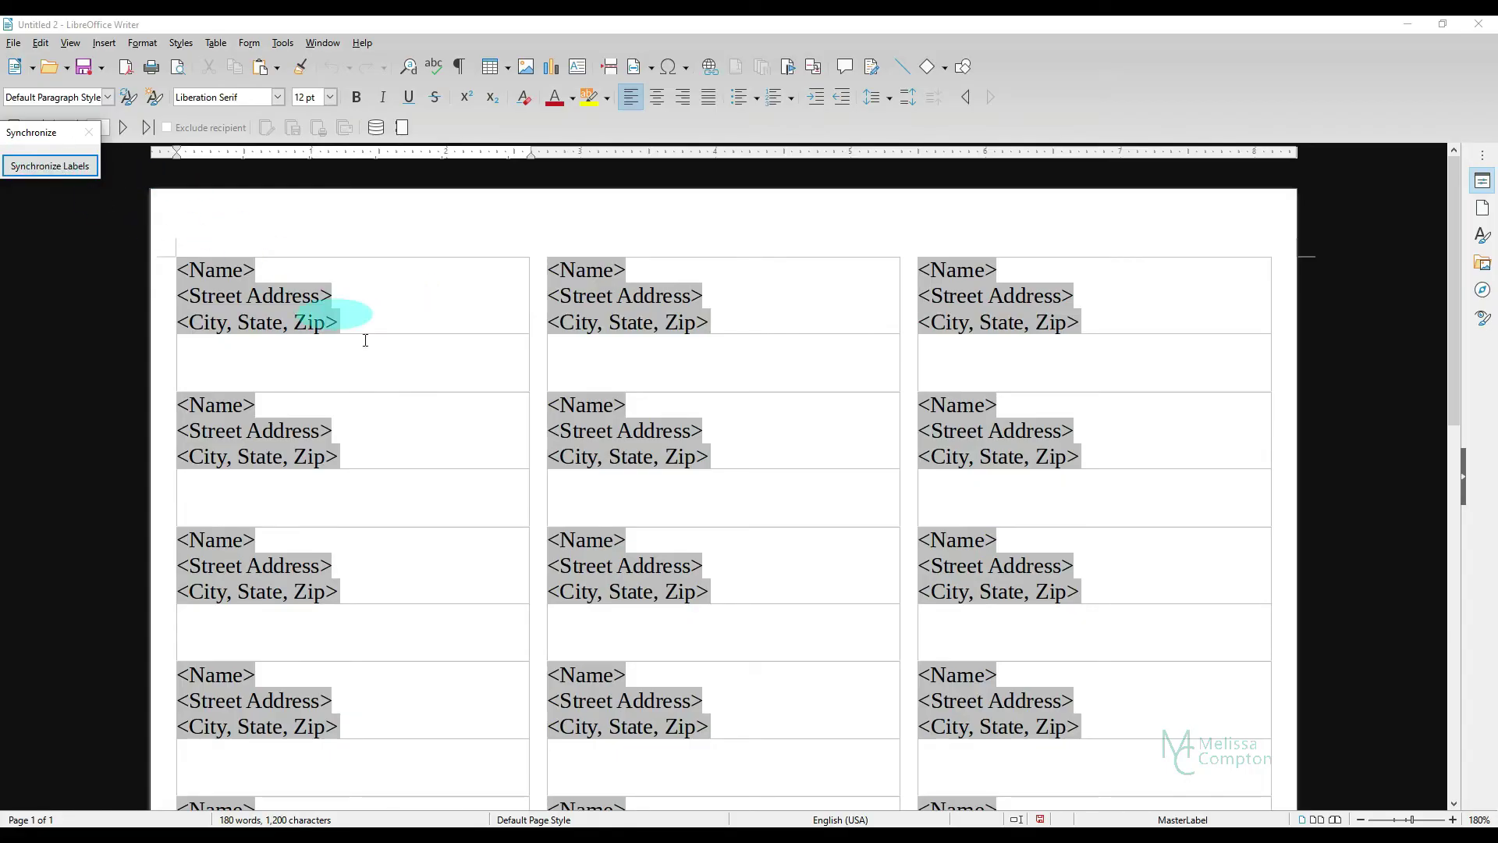
{"action": "left_click_drag", "start_coordinate": [338, 322], "coordinate": [189, 270]}
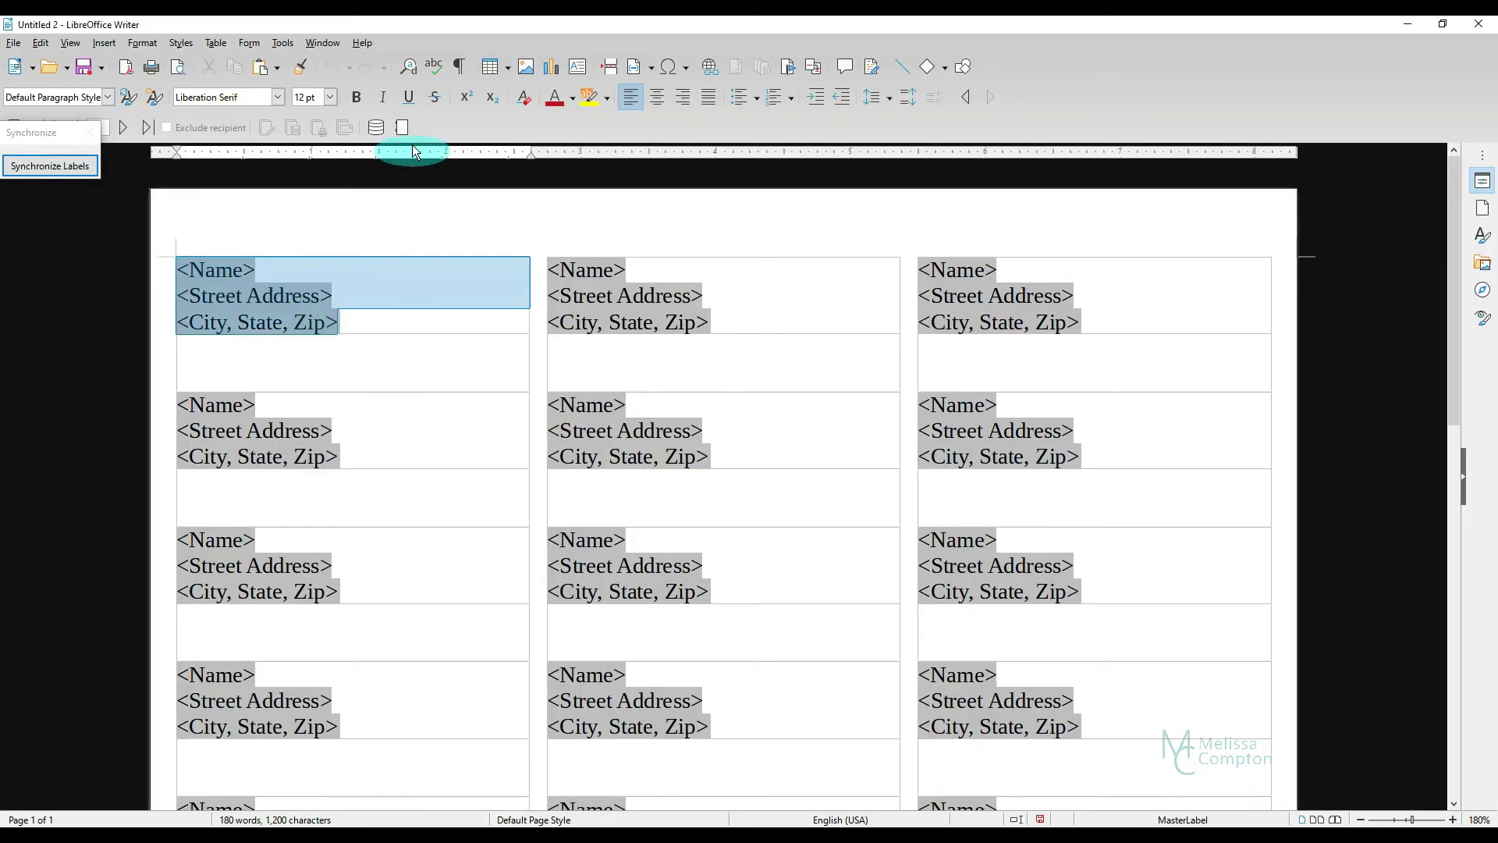
{"action": "left_click", "coordinate": [659, 101]}
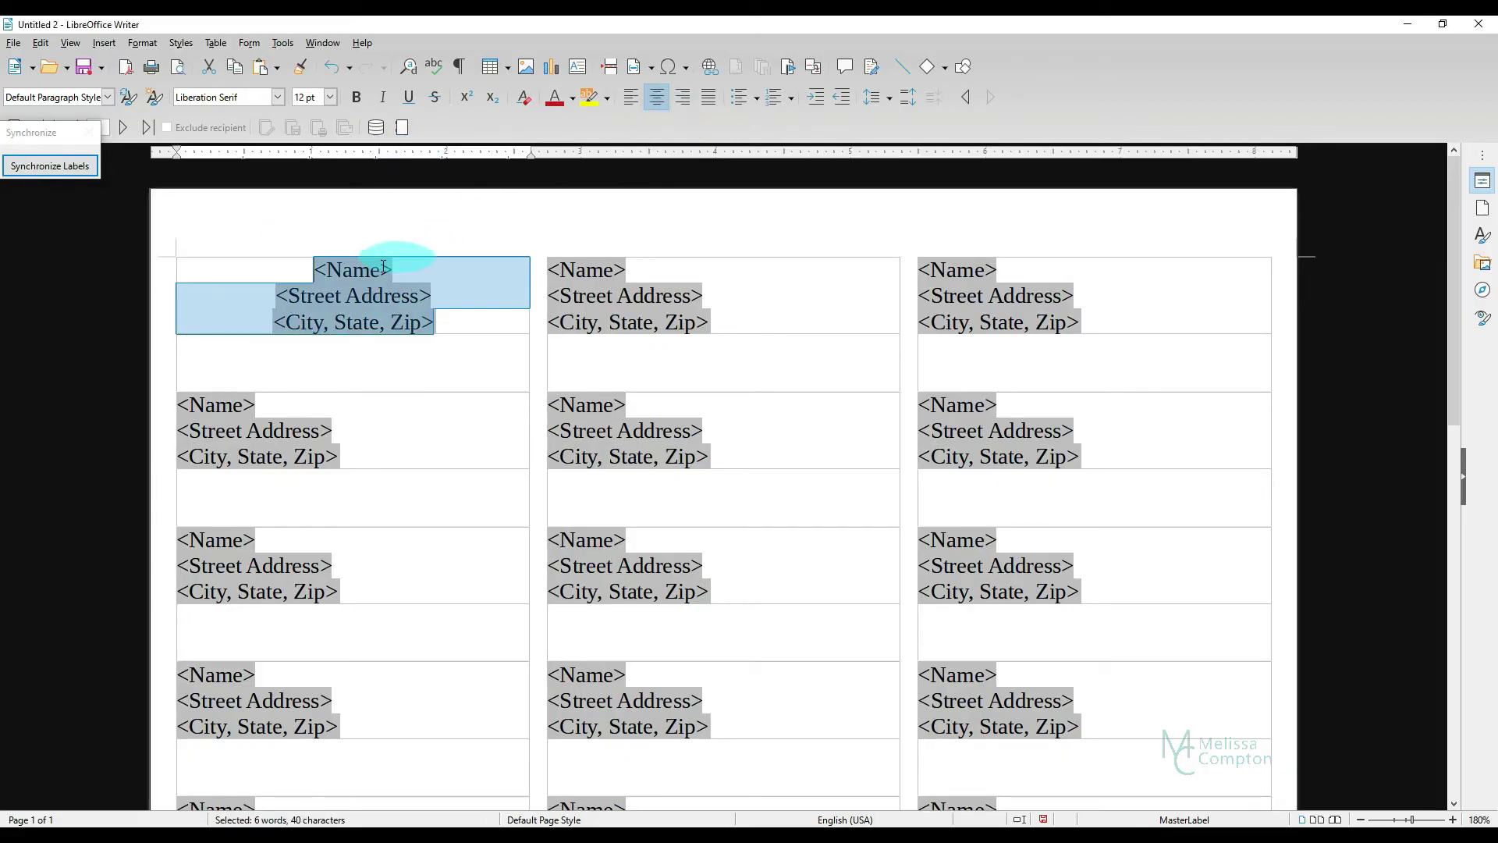
{"action": "left_click", "coordinate": [31, 168]}
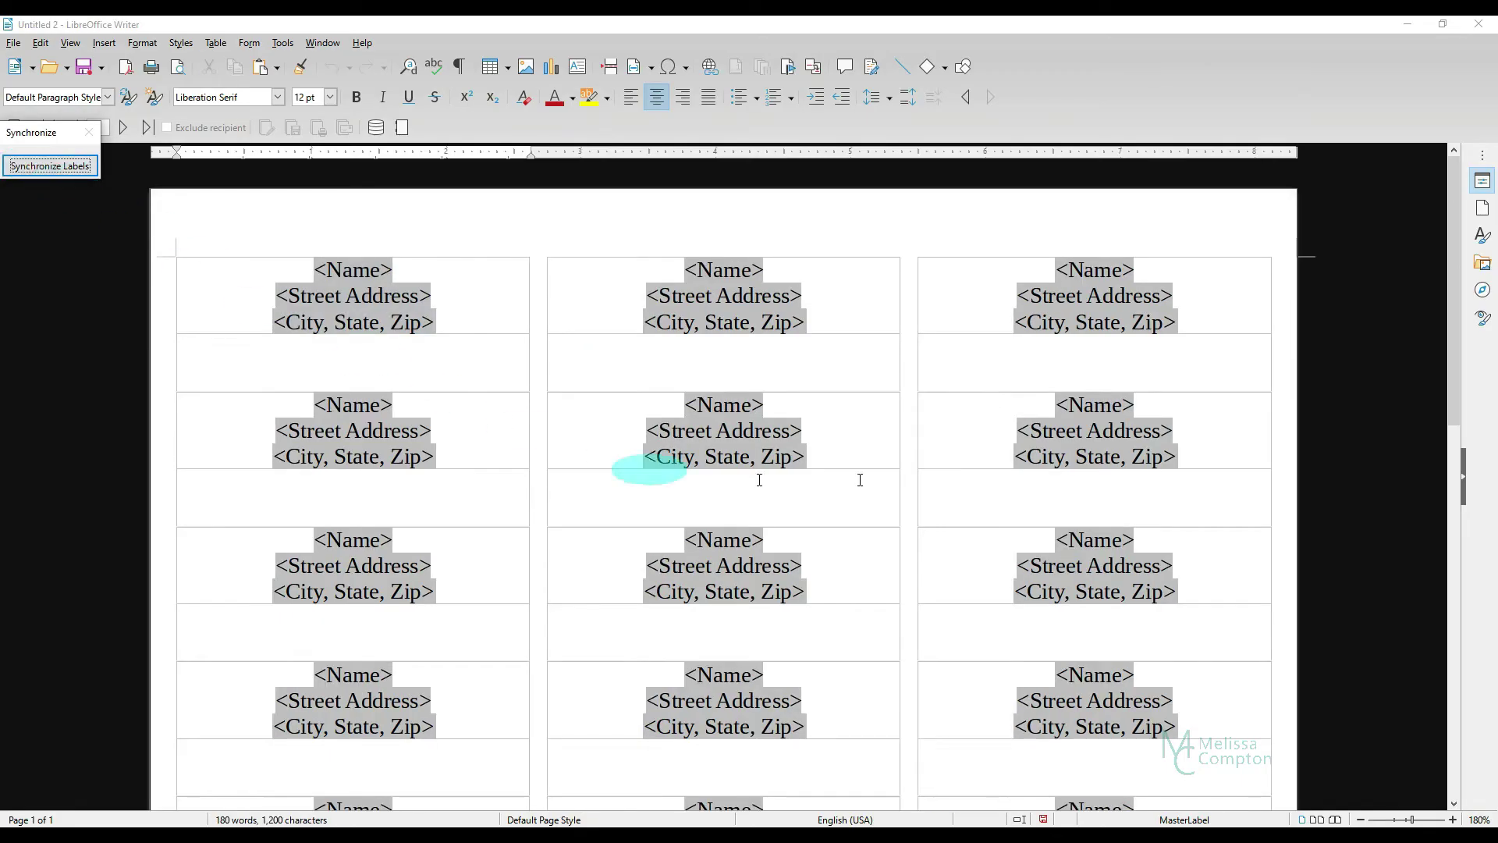
{"action": "left_click", "coordinate": [313, 272]}
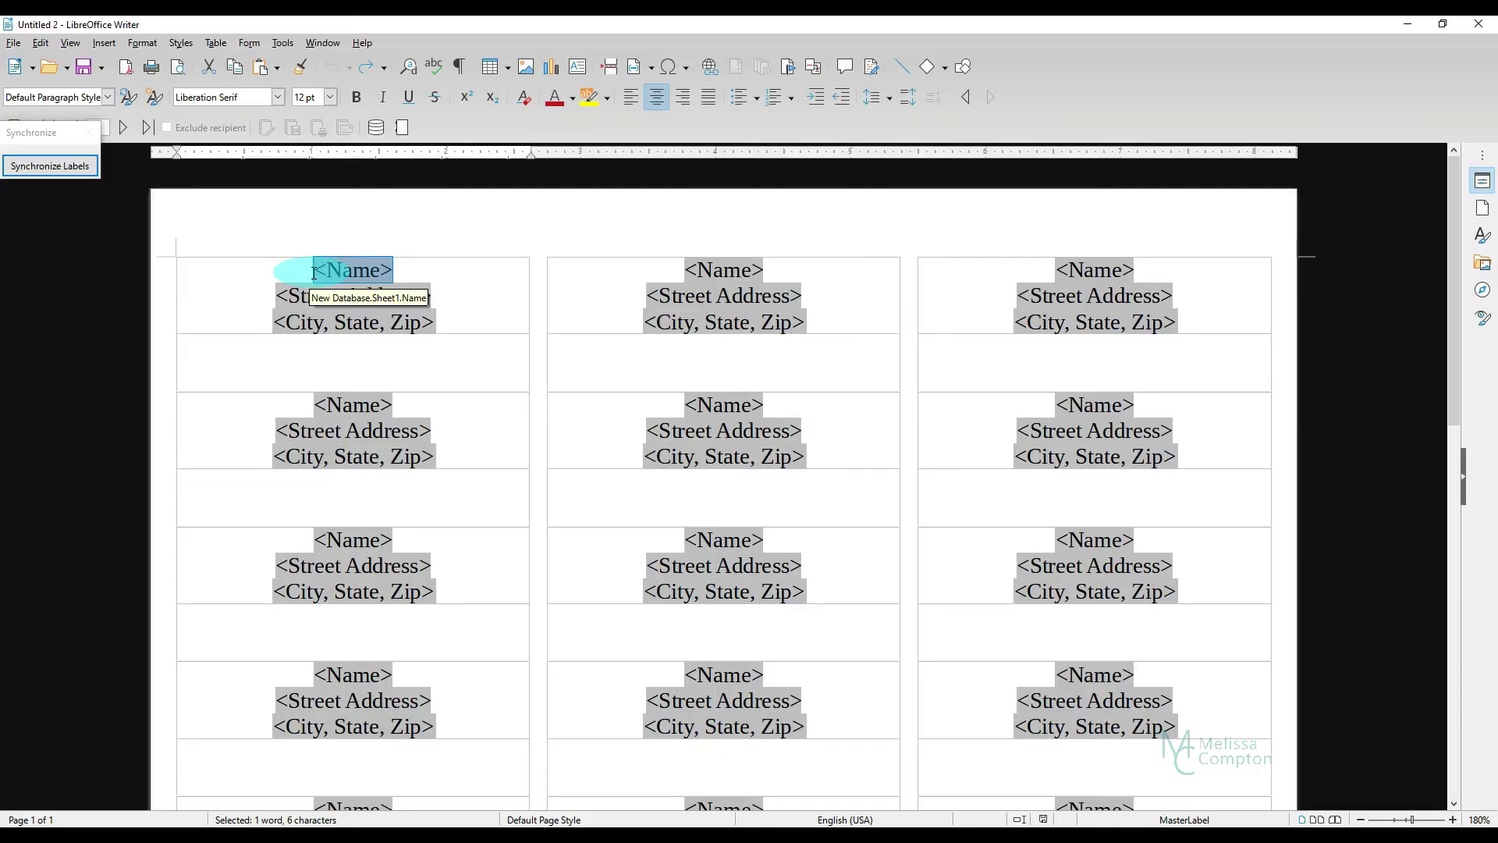
{"action": "left_click_drag", "start_coordinate": [445, 324], "coordinate": [287, 275]}
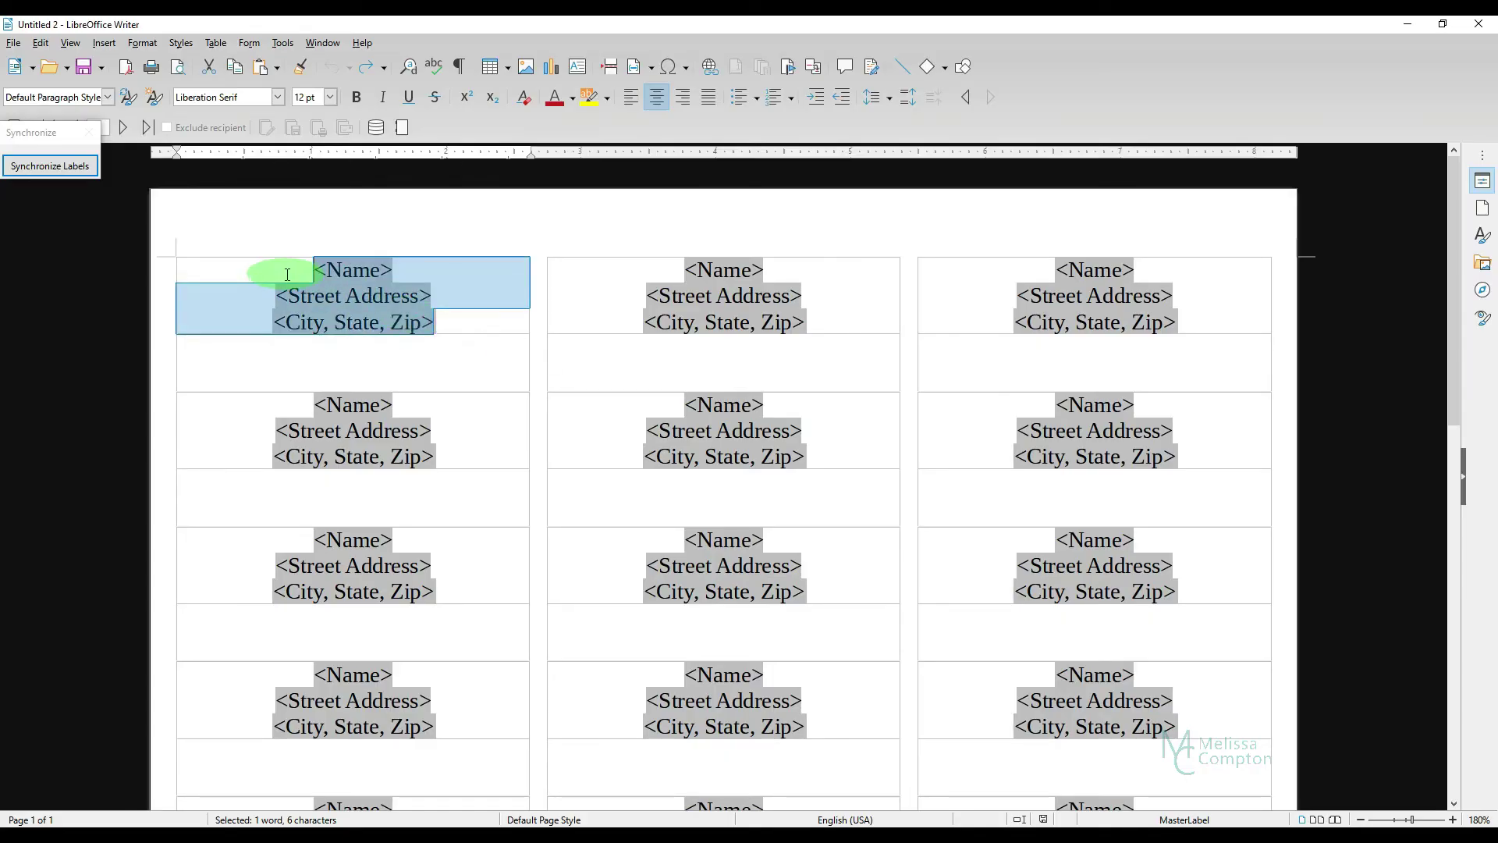
{"action": "left_click", "coordinate": [631, 105]}
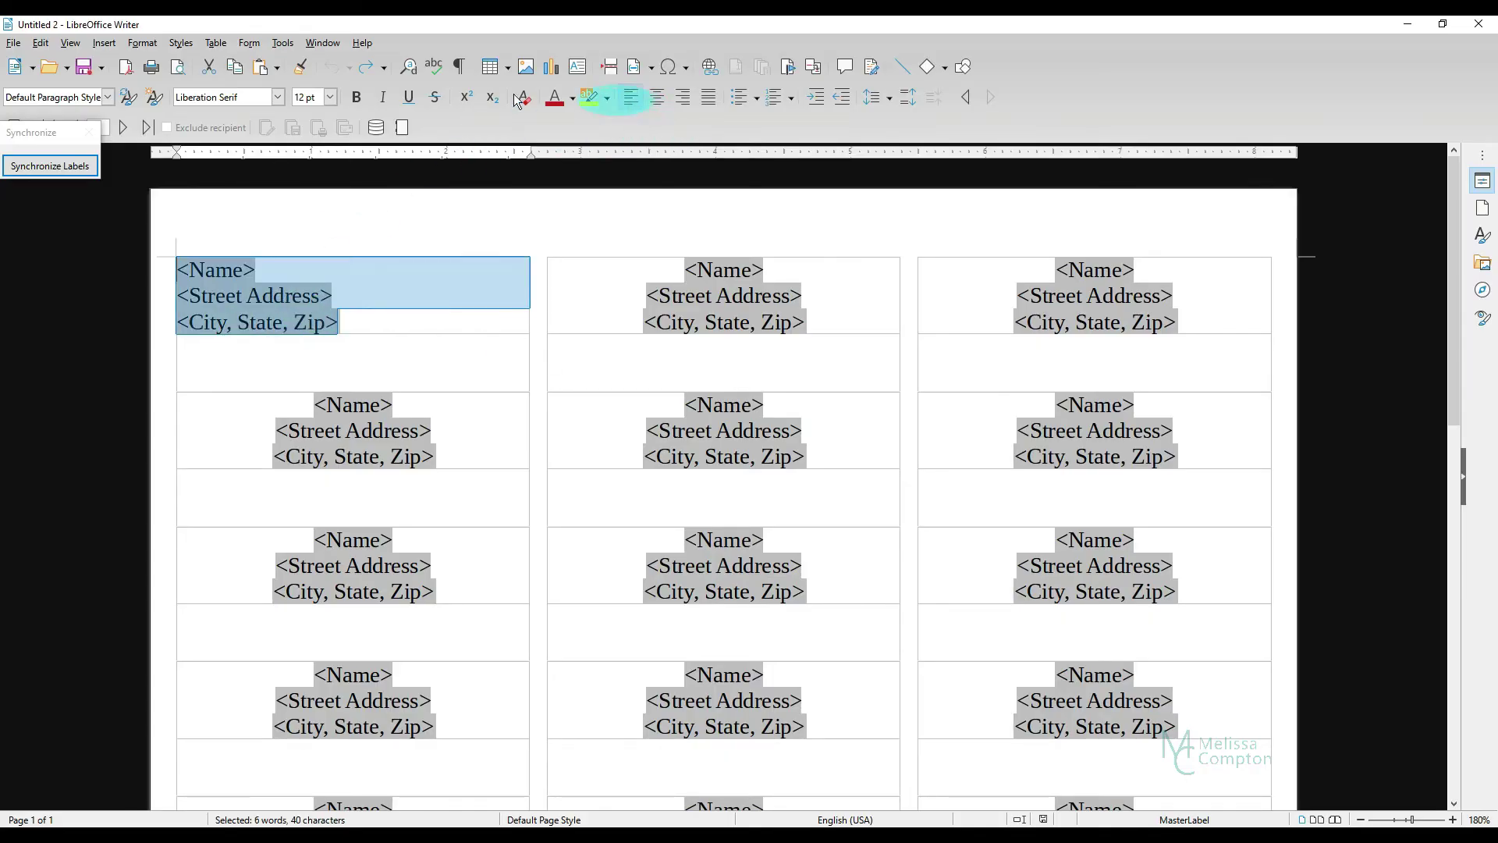
{"action": "left_click", "coordinate": [54, 167]}
{"action": "left_click", "coordinate": [740, 383]}
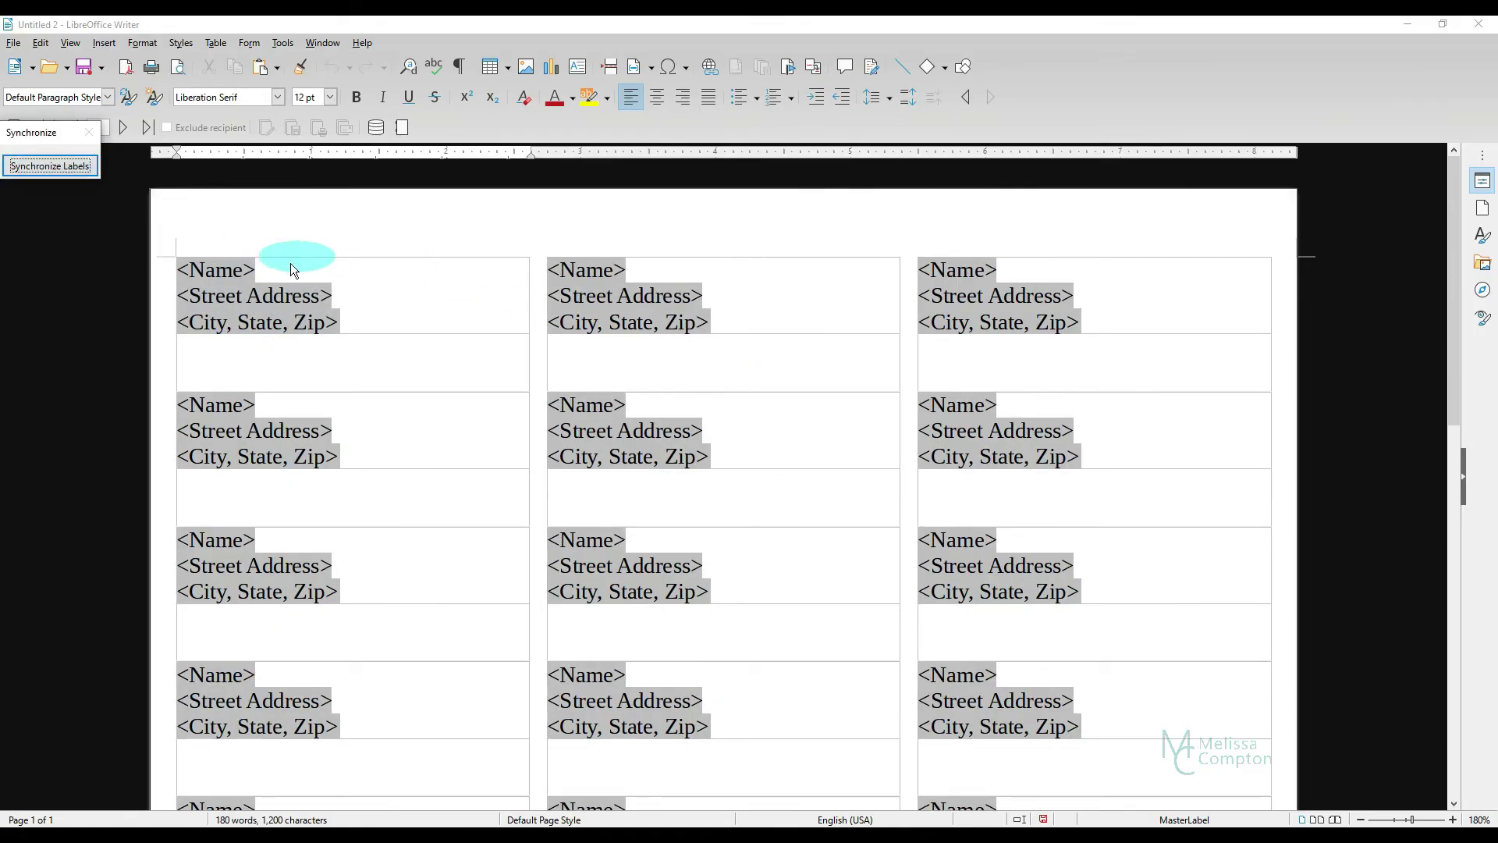
{"action": "left_click_drag", "start_coordinate": [343, 323], "coordinate": [210, 275]}
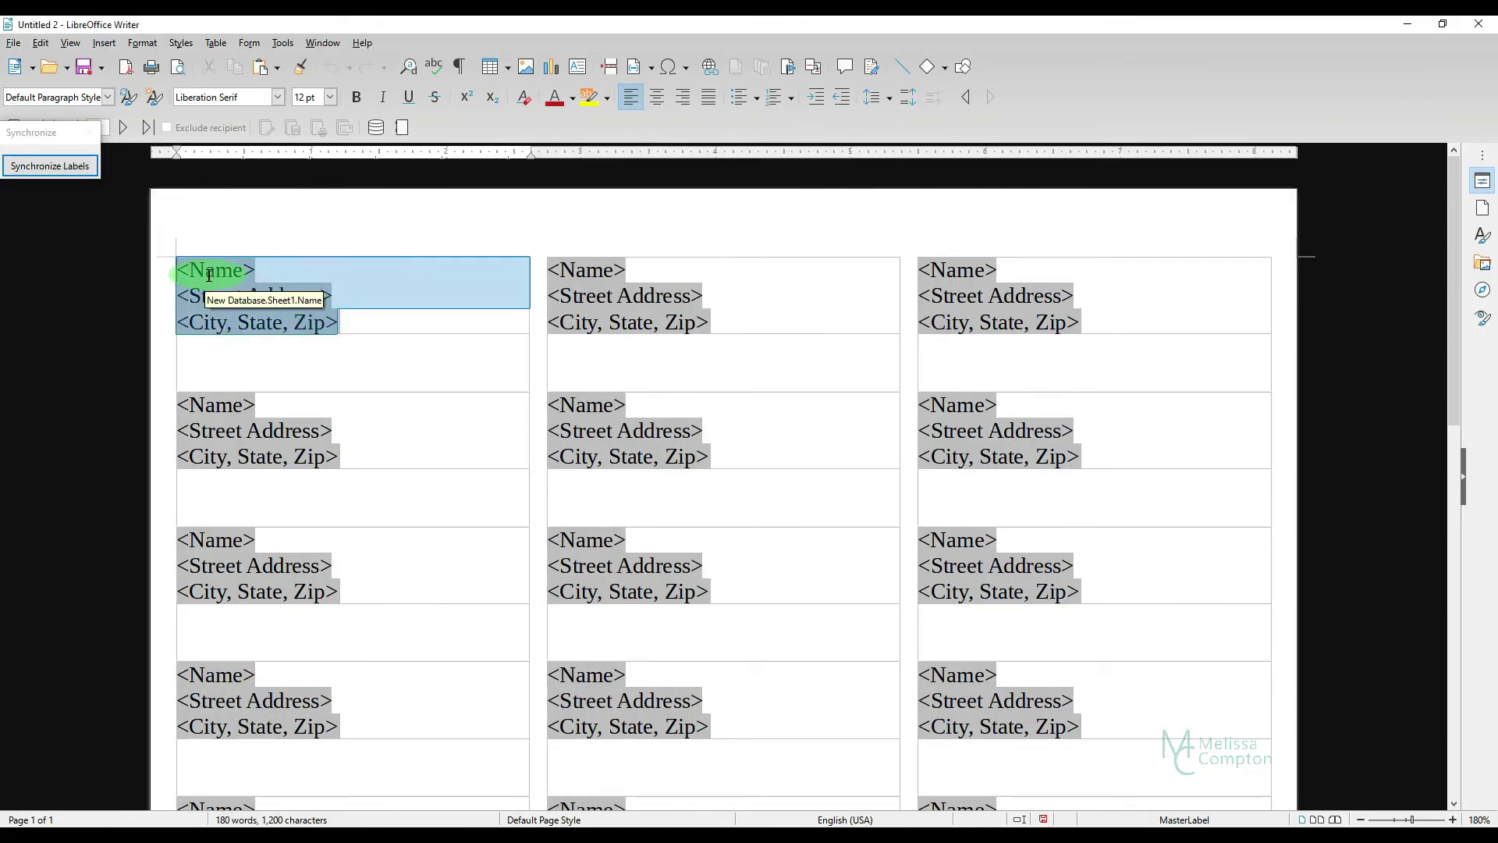
{"action": "left_click", "coordinate": [355, 98]}
{"action": "left_click", "coordinate": [59, 167]}
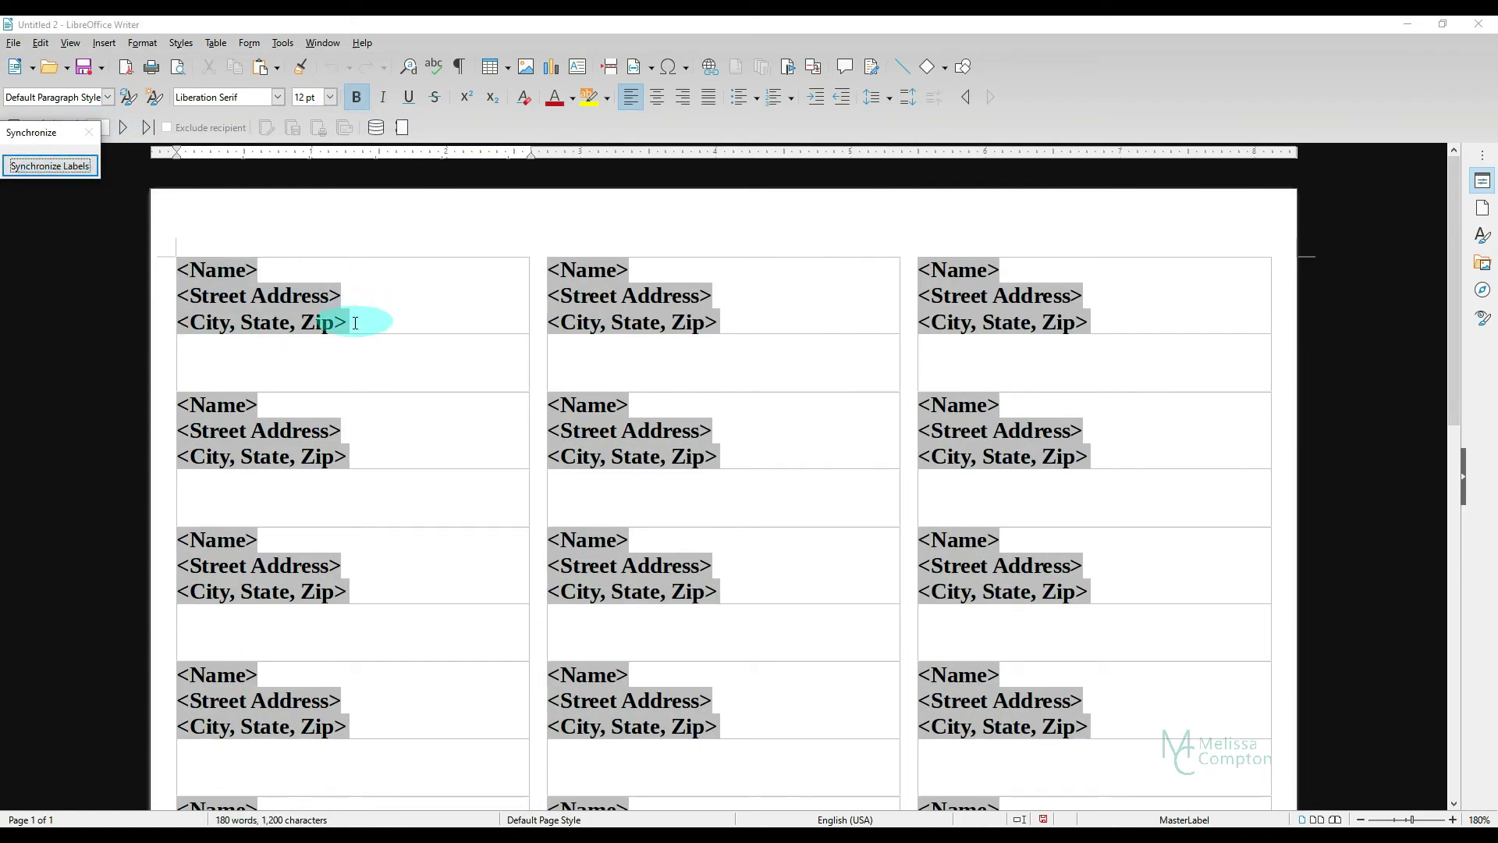
{"action": "left_click_drag", "start_coordinate": [347, 323], "coordinate": [190, 270]}
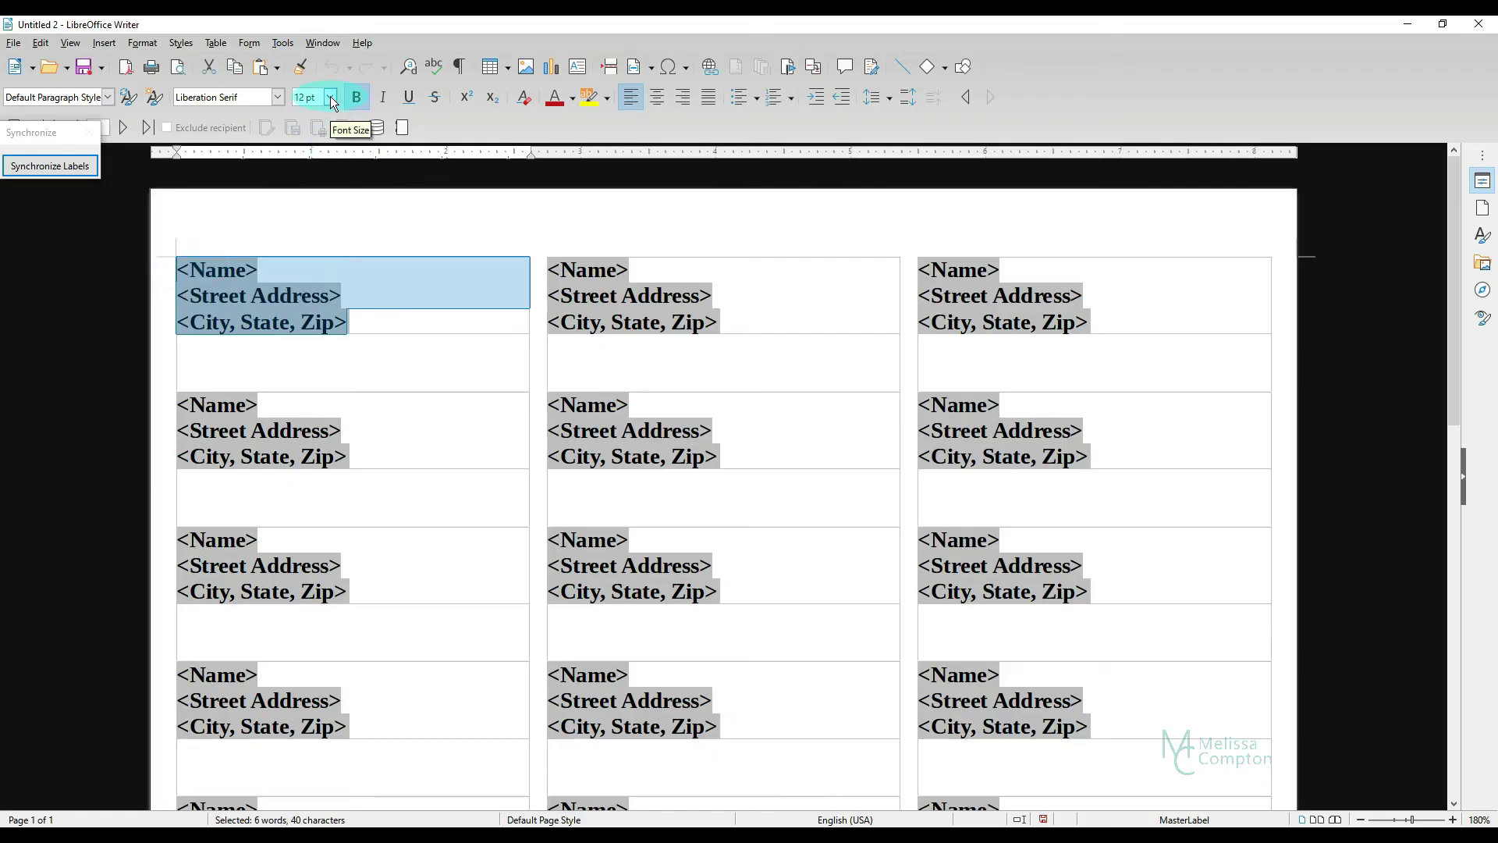
{"action": "left_click", "coordinate": [355, 99]}
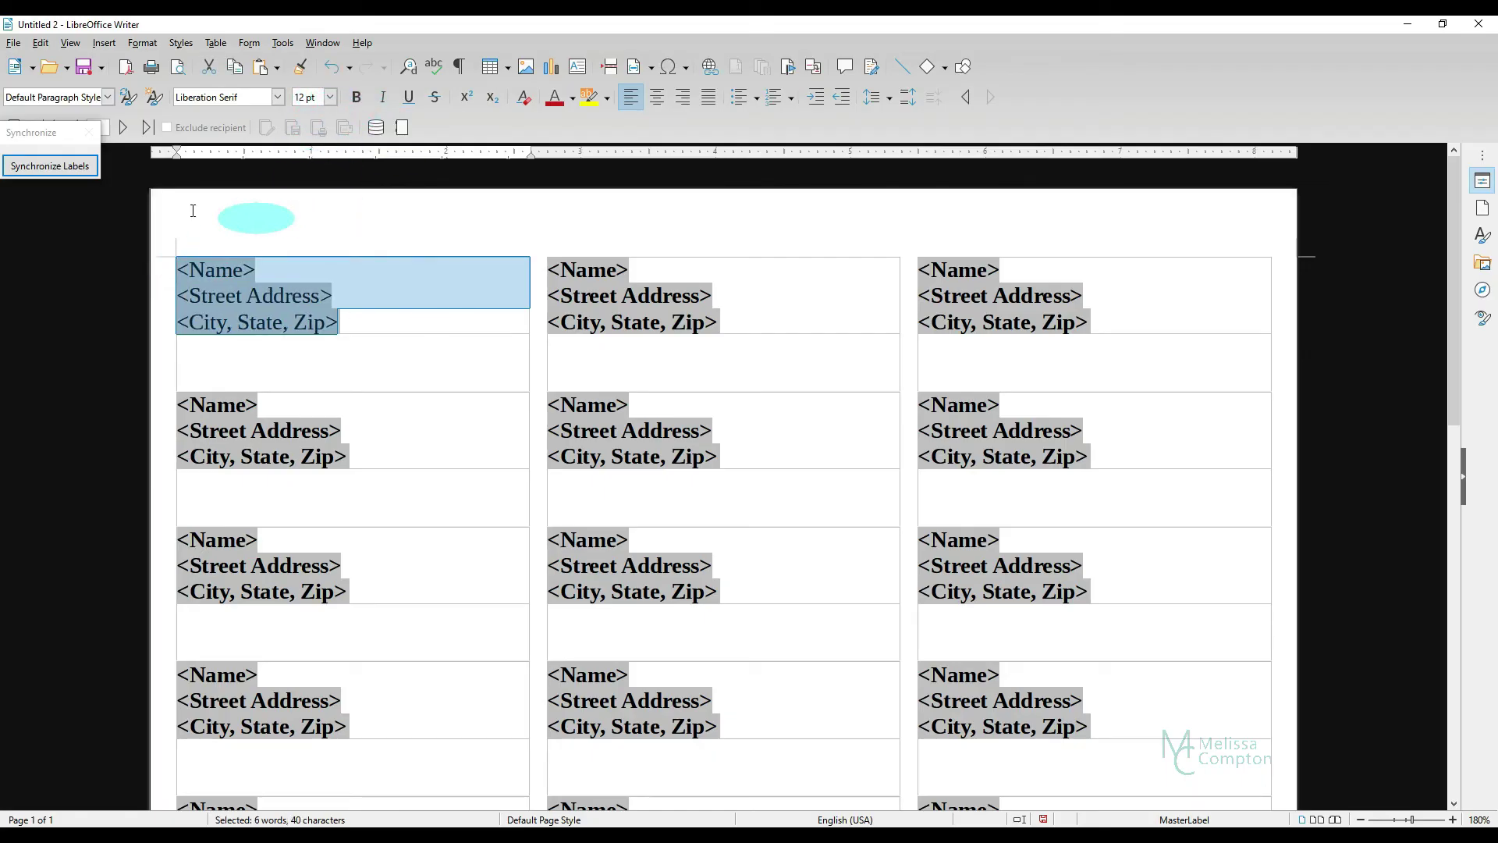
{"action": "left_click", "coordinate": [50, 166]}
{"action": "left_click", "coordinate": [301, 258]}
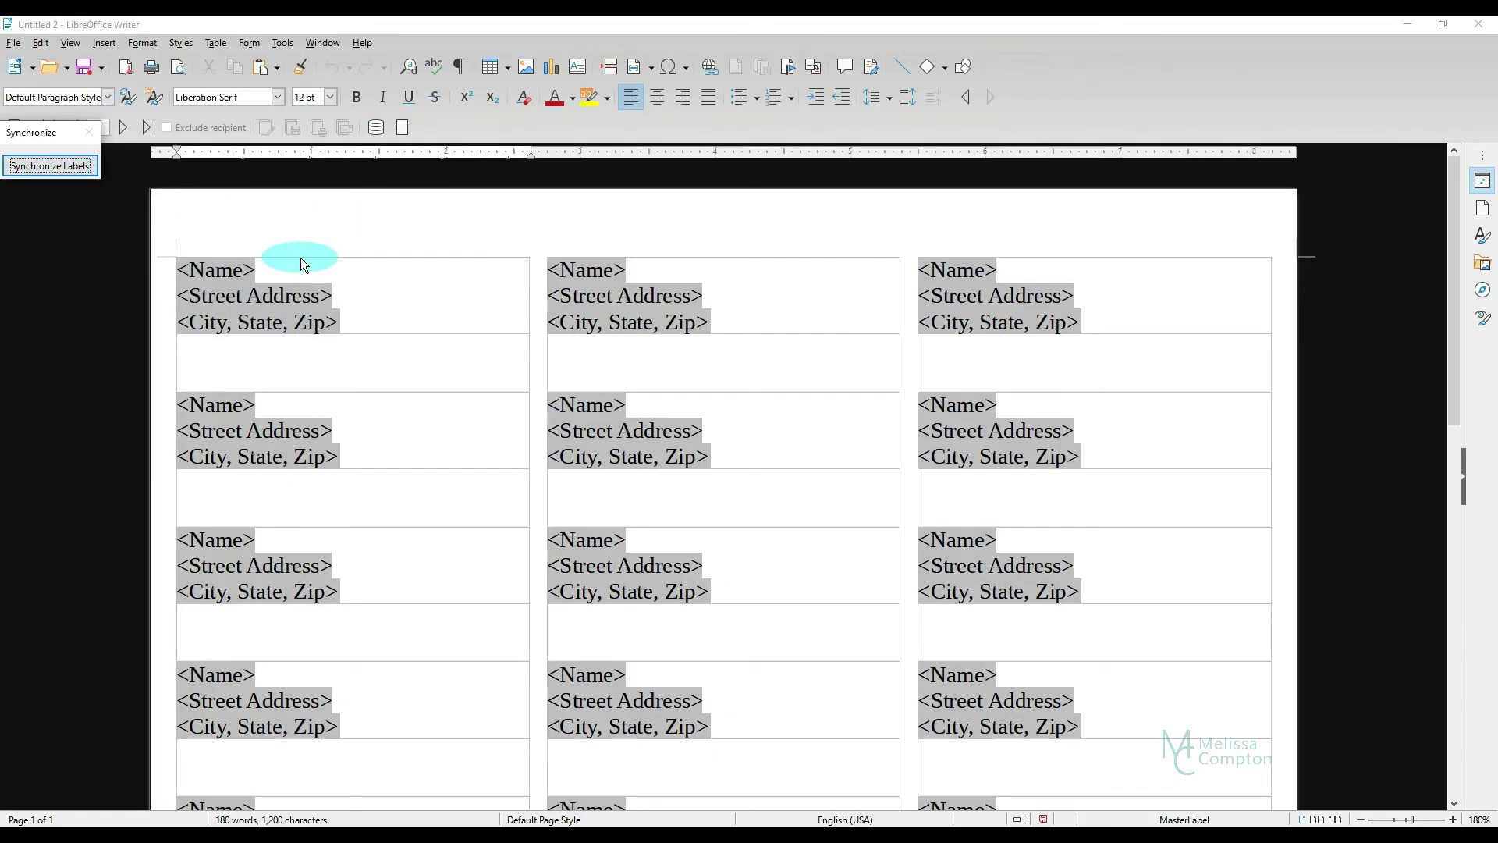
{"action": "left_click", "coordinate": [70, 177]}
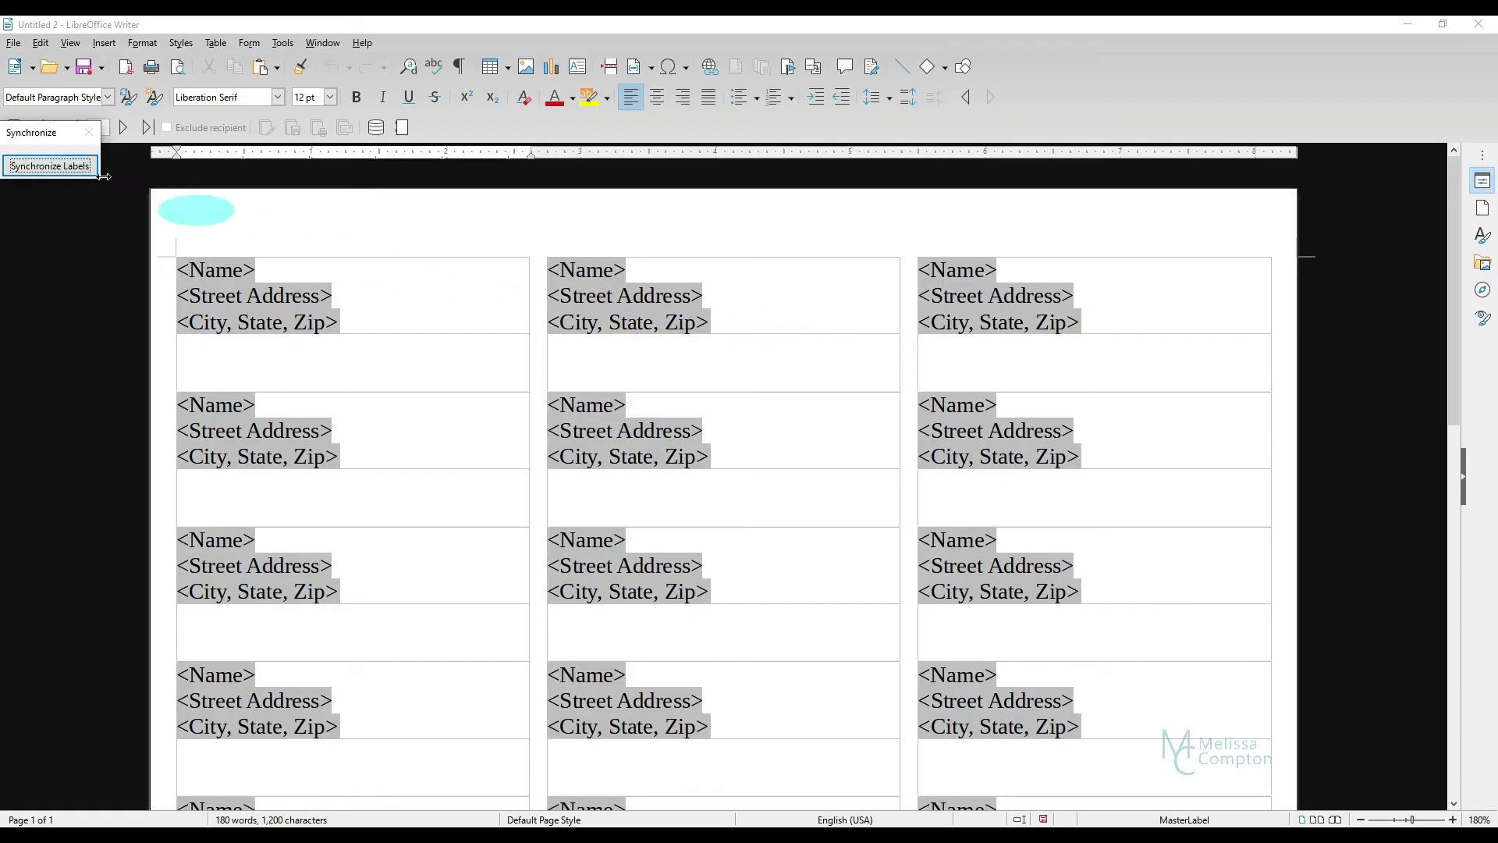
- Print the labels as a form letter, sending the merge output to a file named 'address labels'
{"action": "left_click", "coordinate": [14, 46]}
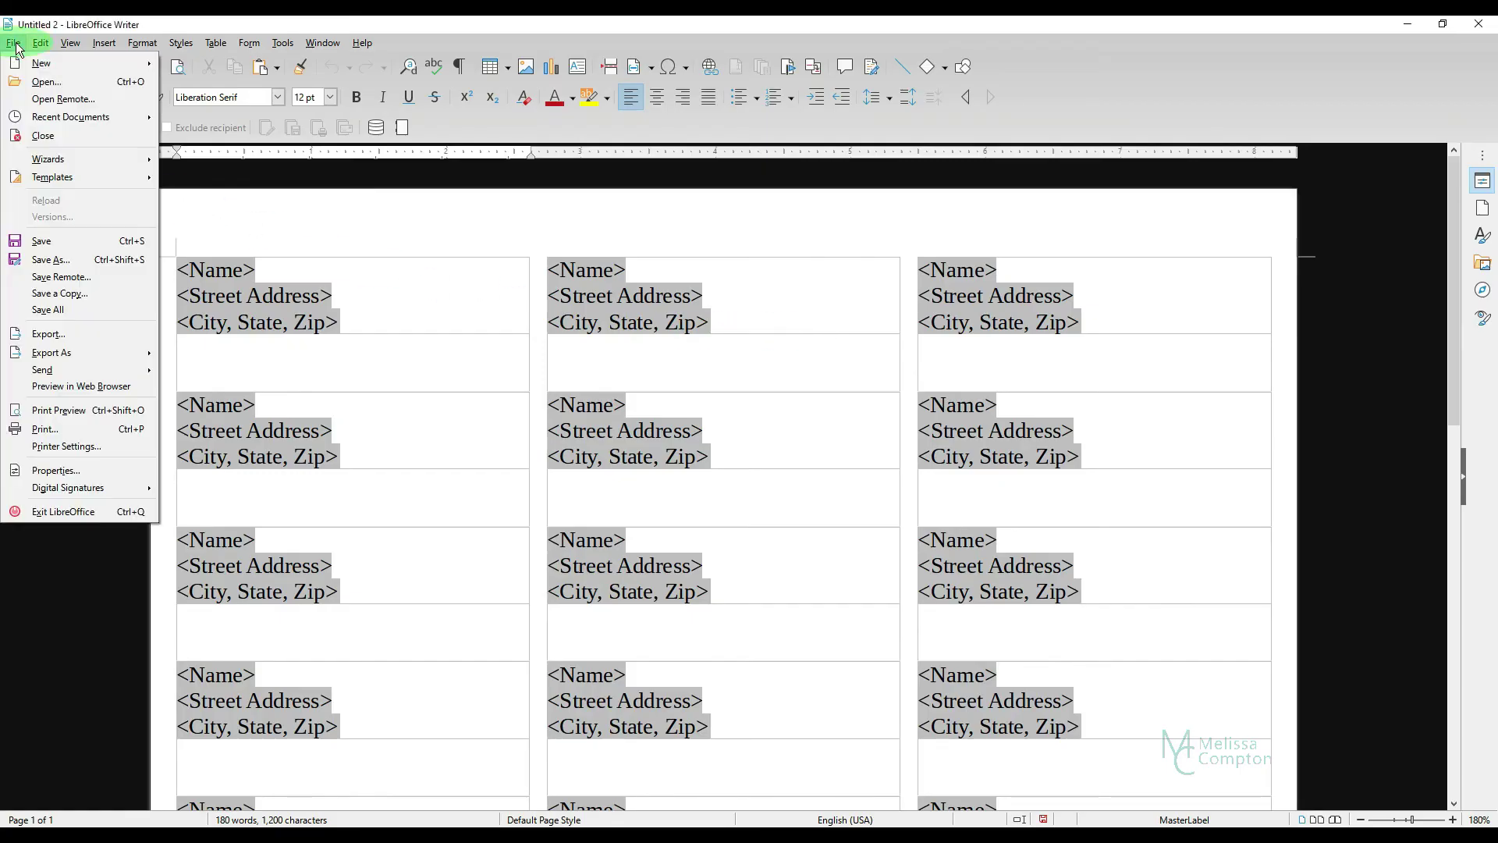
{"action": "left_click", "coordinate": [91, 421]}
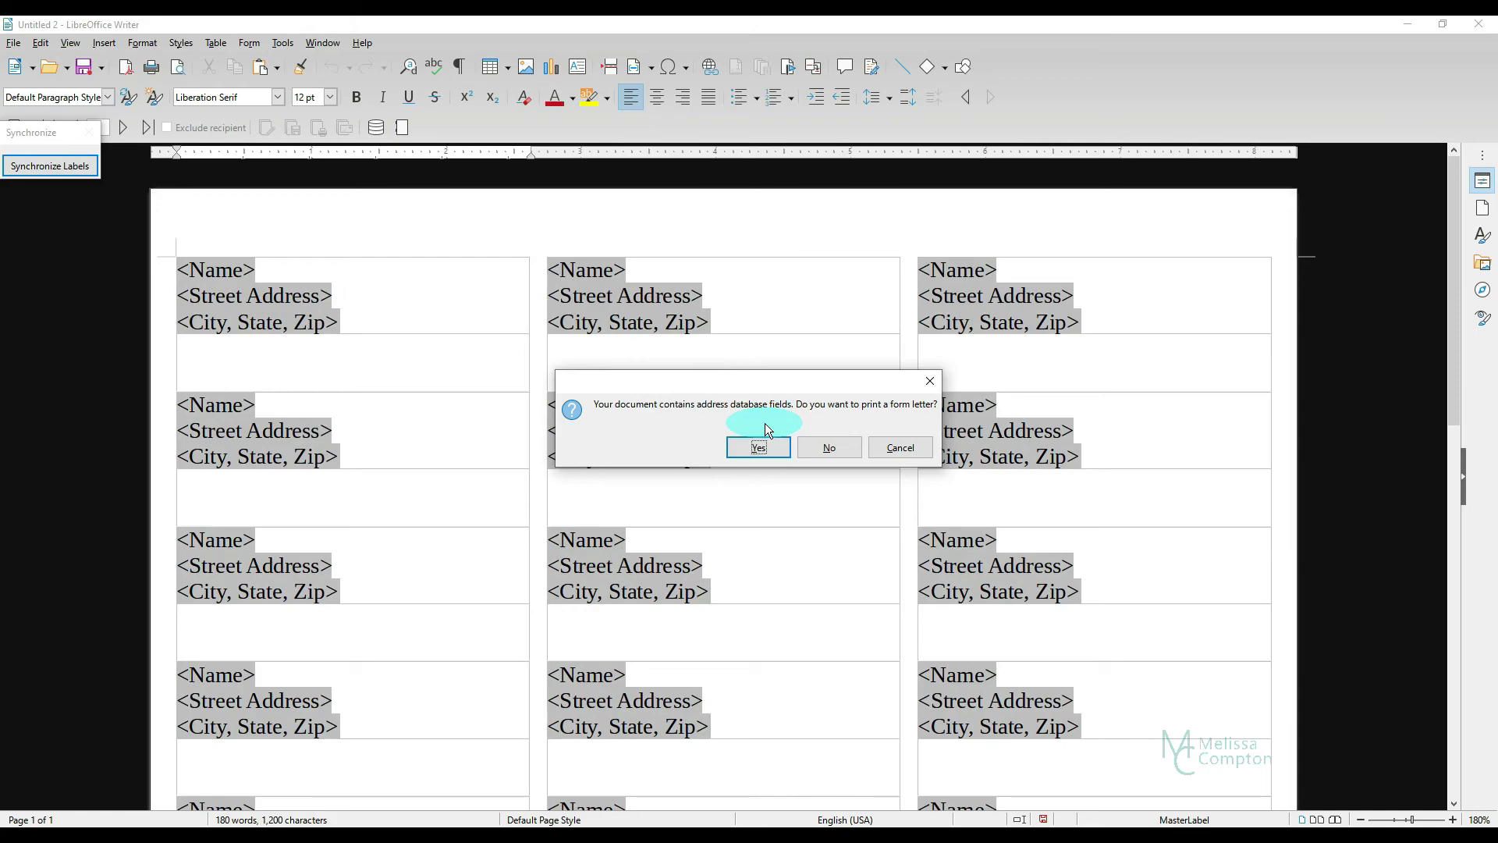
{"action": "left_click", "coordinate": [760, 447]}
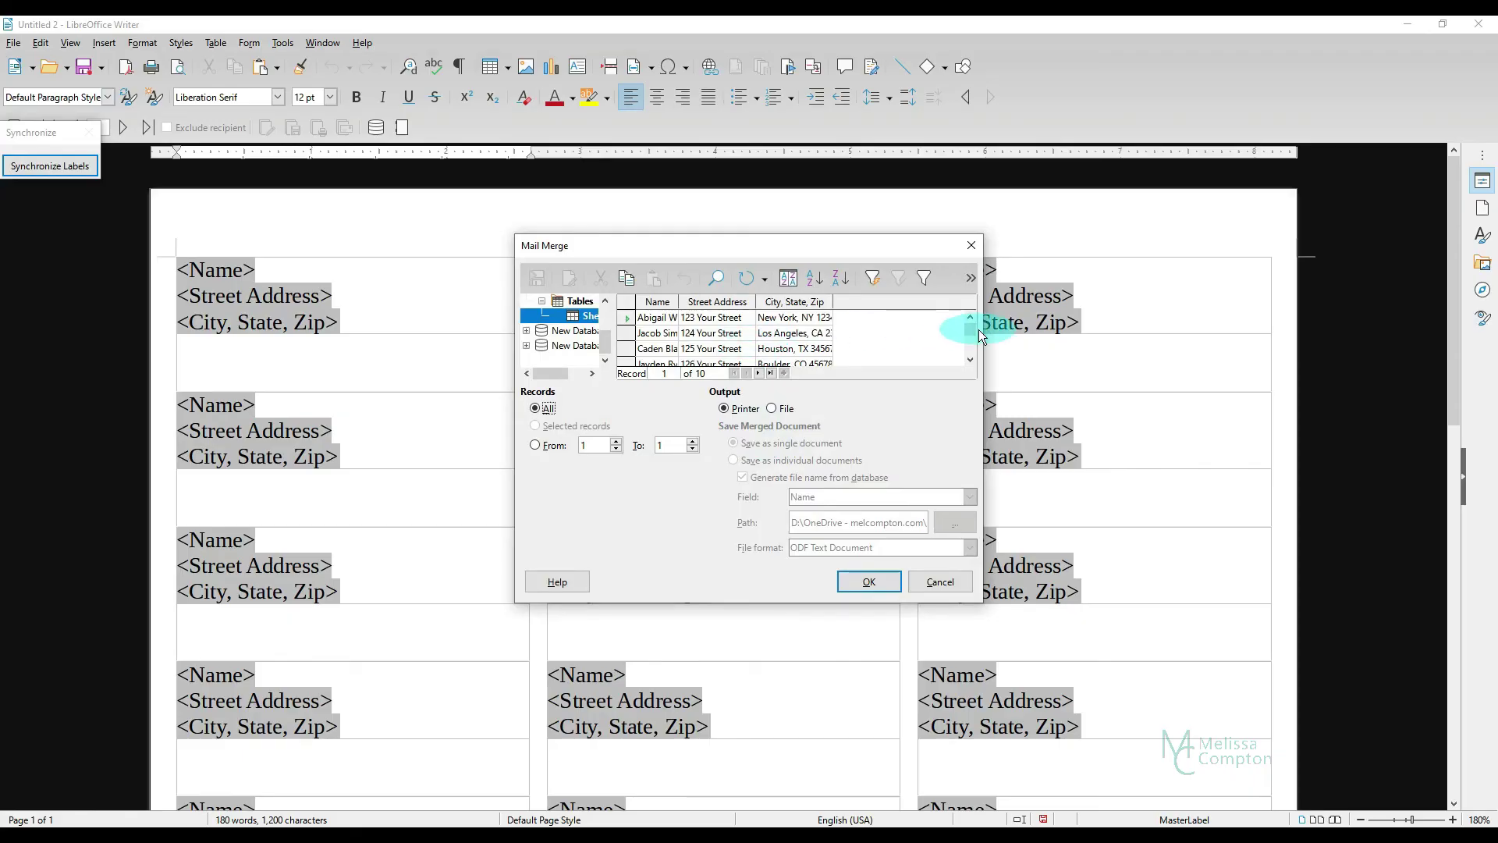
{"action": "mouse_move", "coordinate": [972, 329]}
{"action": "left_mouse_down"}
{"action": "mouse_move", "coordinate": [974, 357]}
{"action": "mouse_move", "coordinate": [977, 320]}
{"action": "left_mouse_up"}
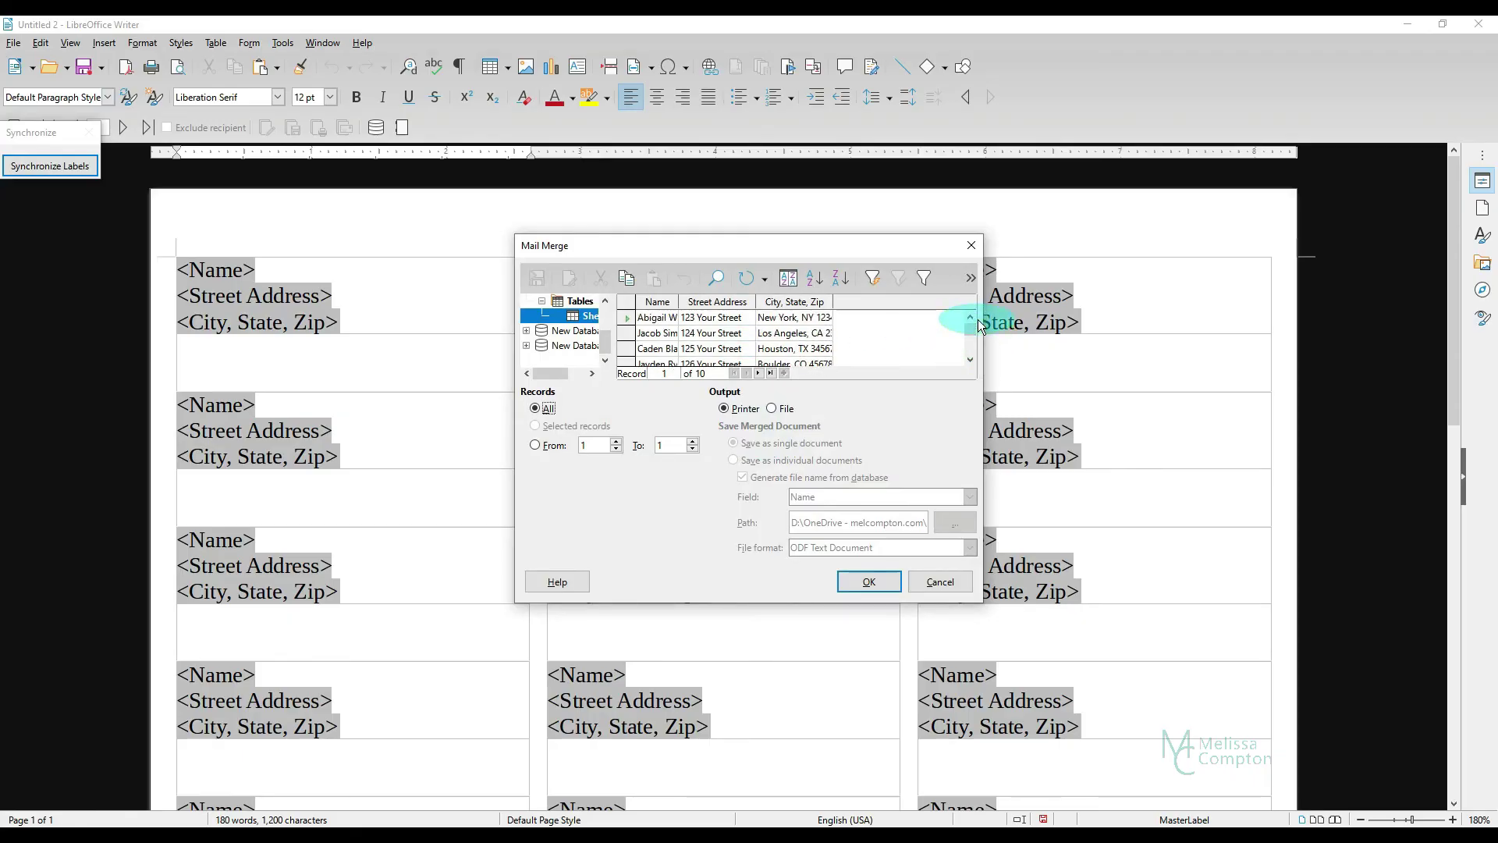
{"action": "left_click", "coordinate": [772, 409]}
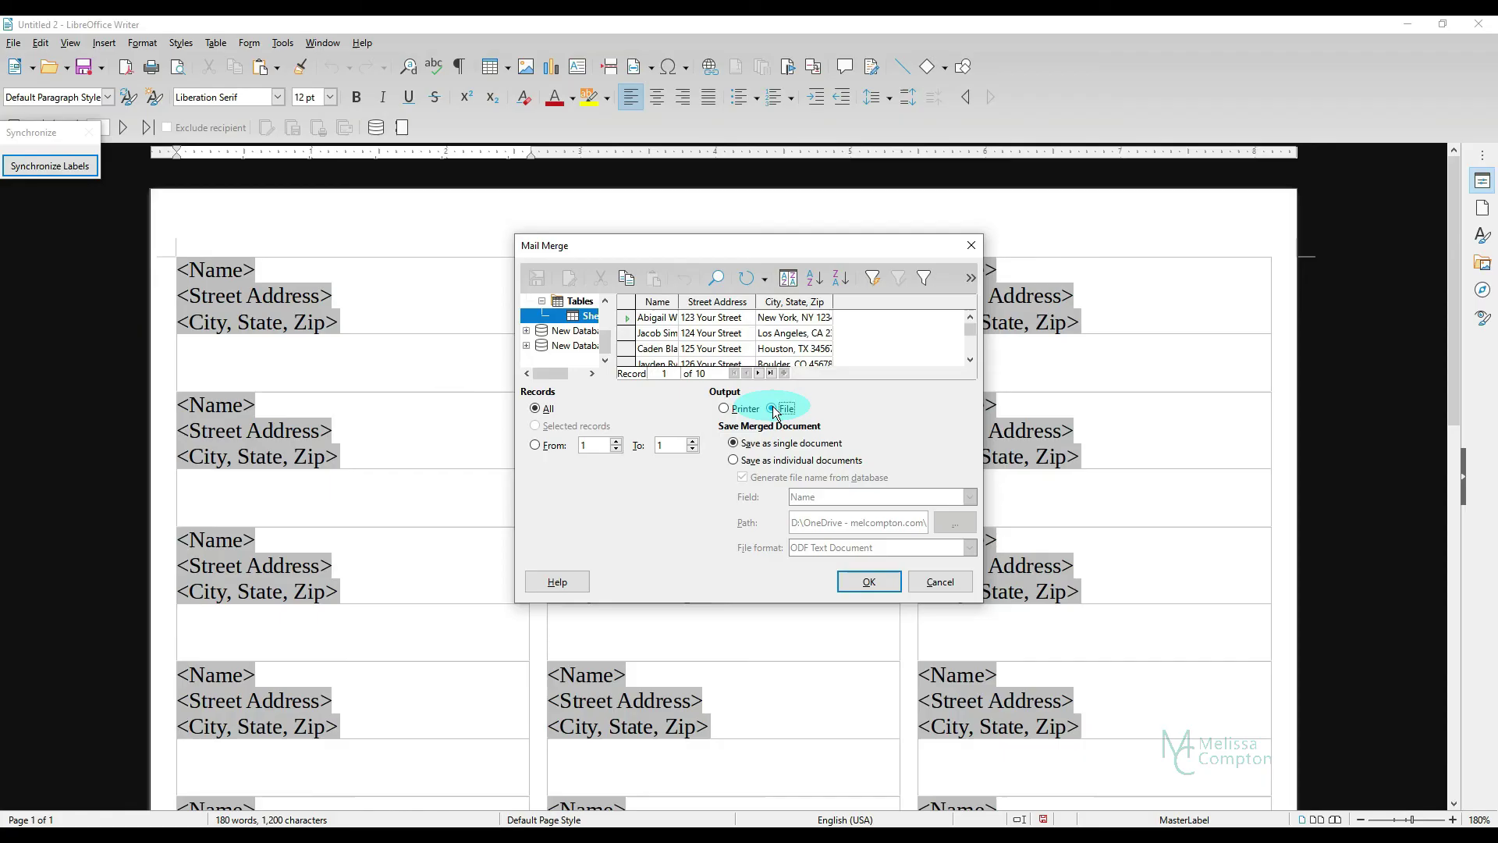
{"action": "left_click", "coordinate": [869, 579]}
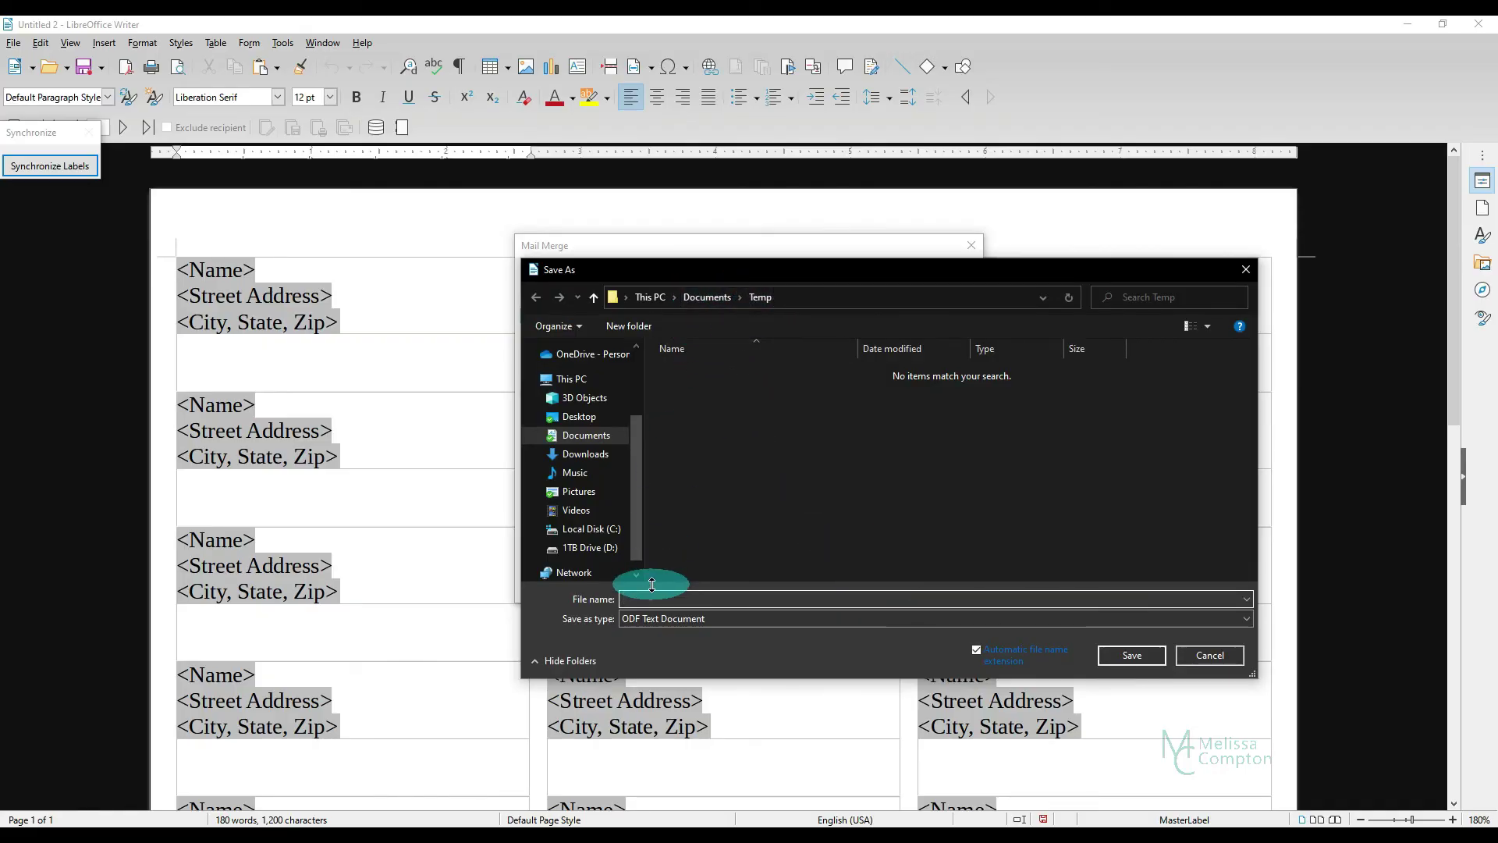
{"action": "type", "text": "address "}
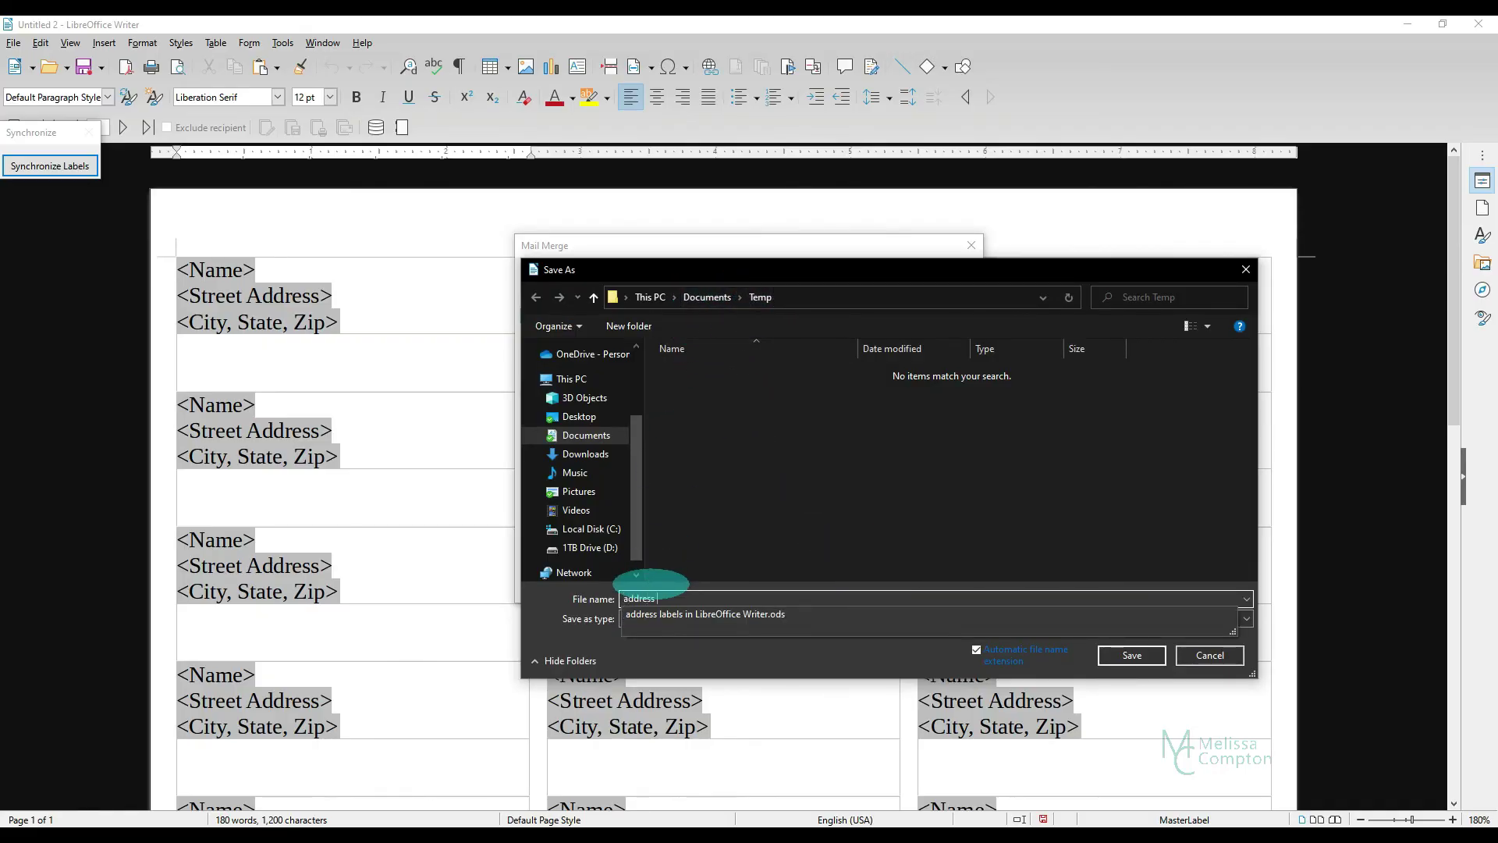
{"action": "type", "text": "labels"}
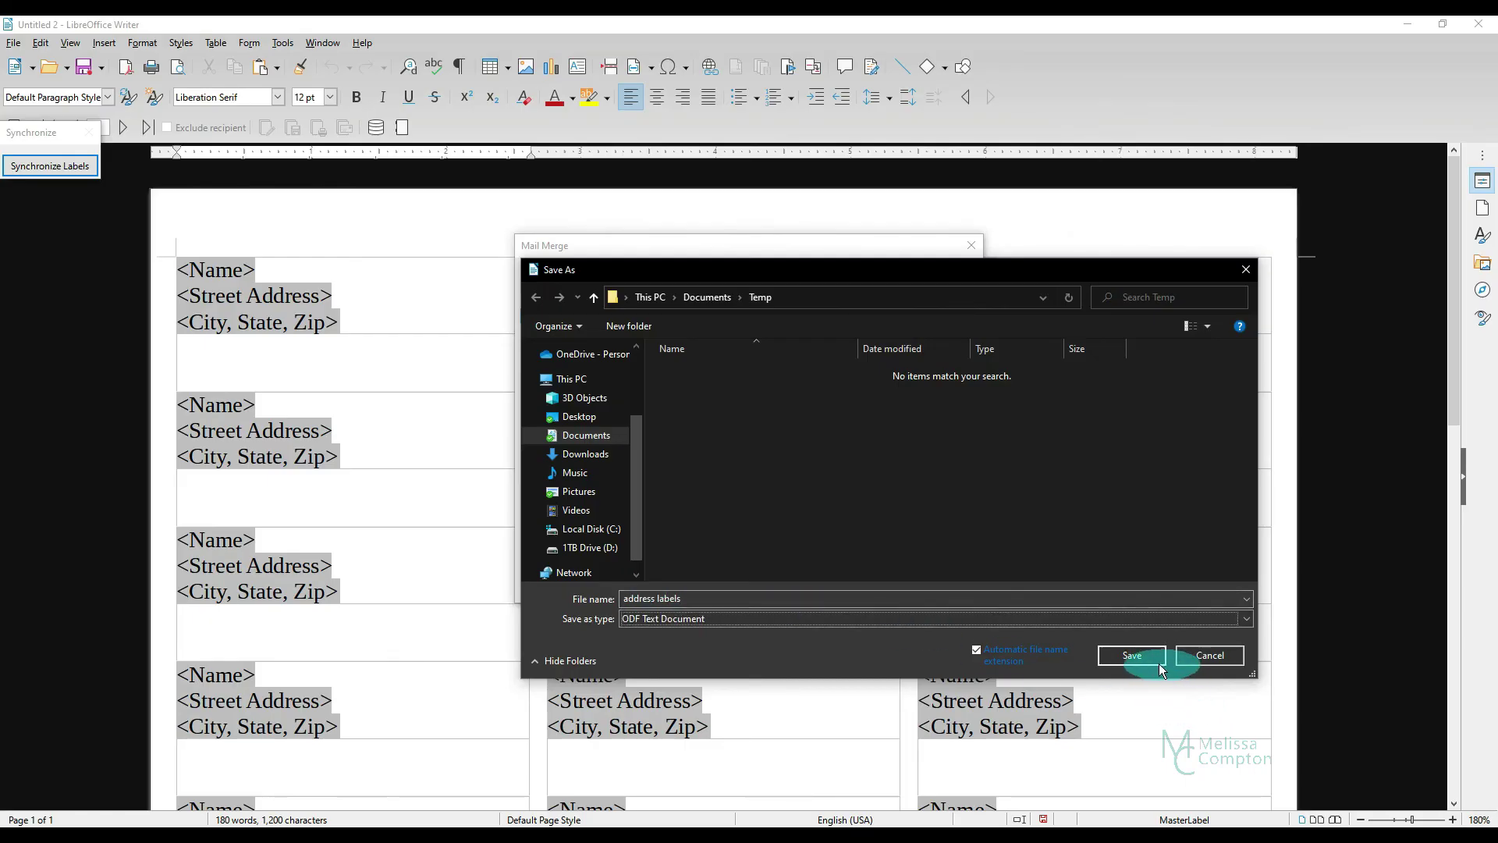
{"action": "left_click", "coordinate": [1135, 656]}
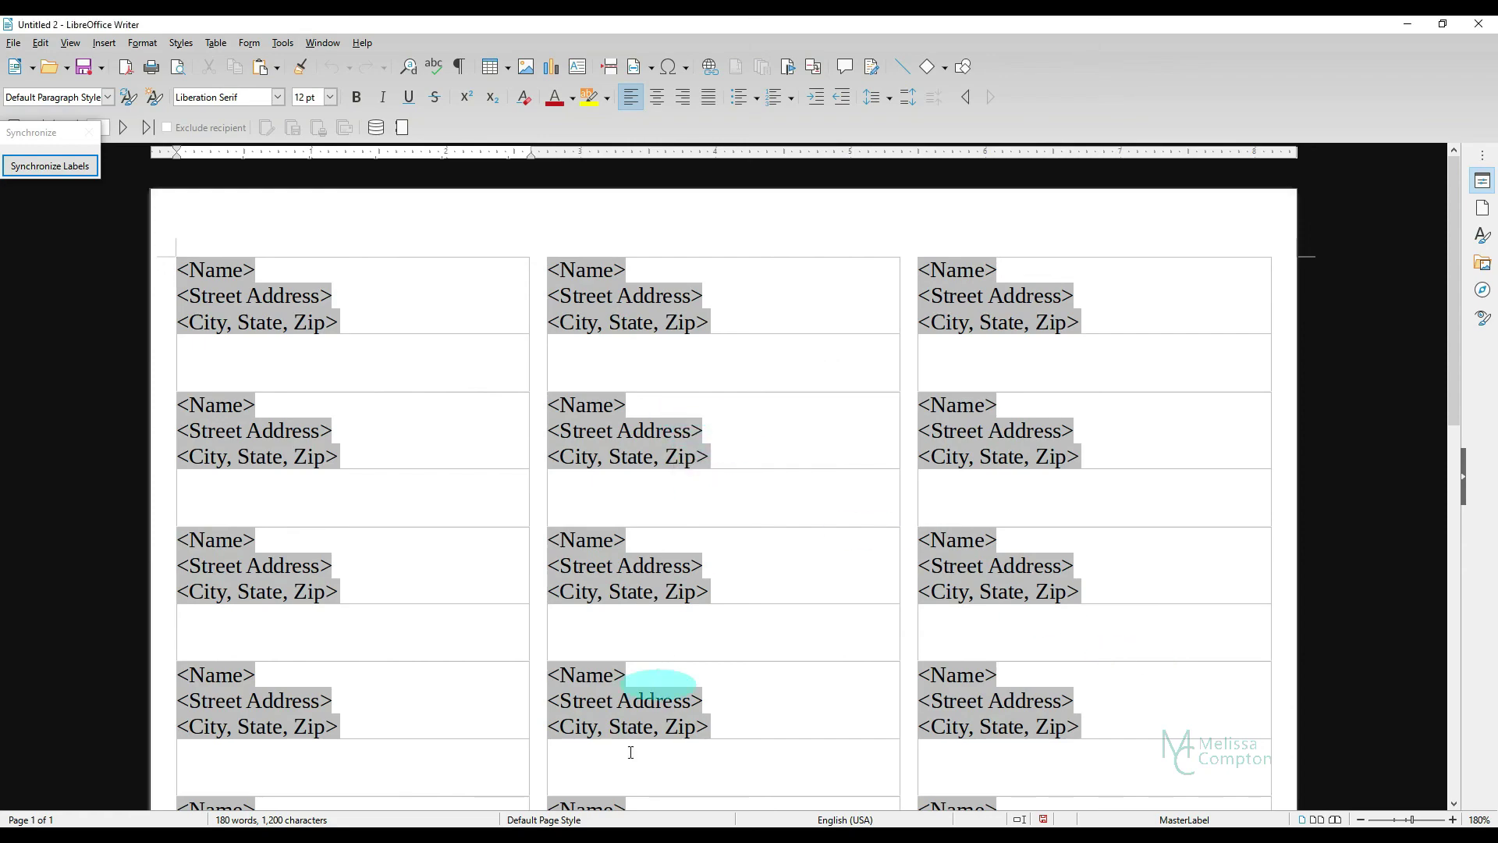
- Switch to File Explorer's Temp folder to find the saved address labels document
{"action": "key", "text": "alt+Tab"}
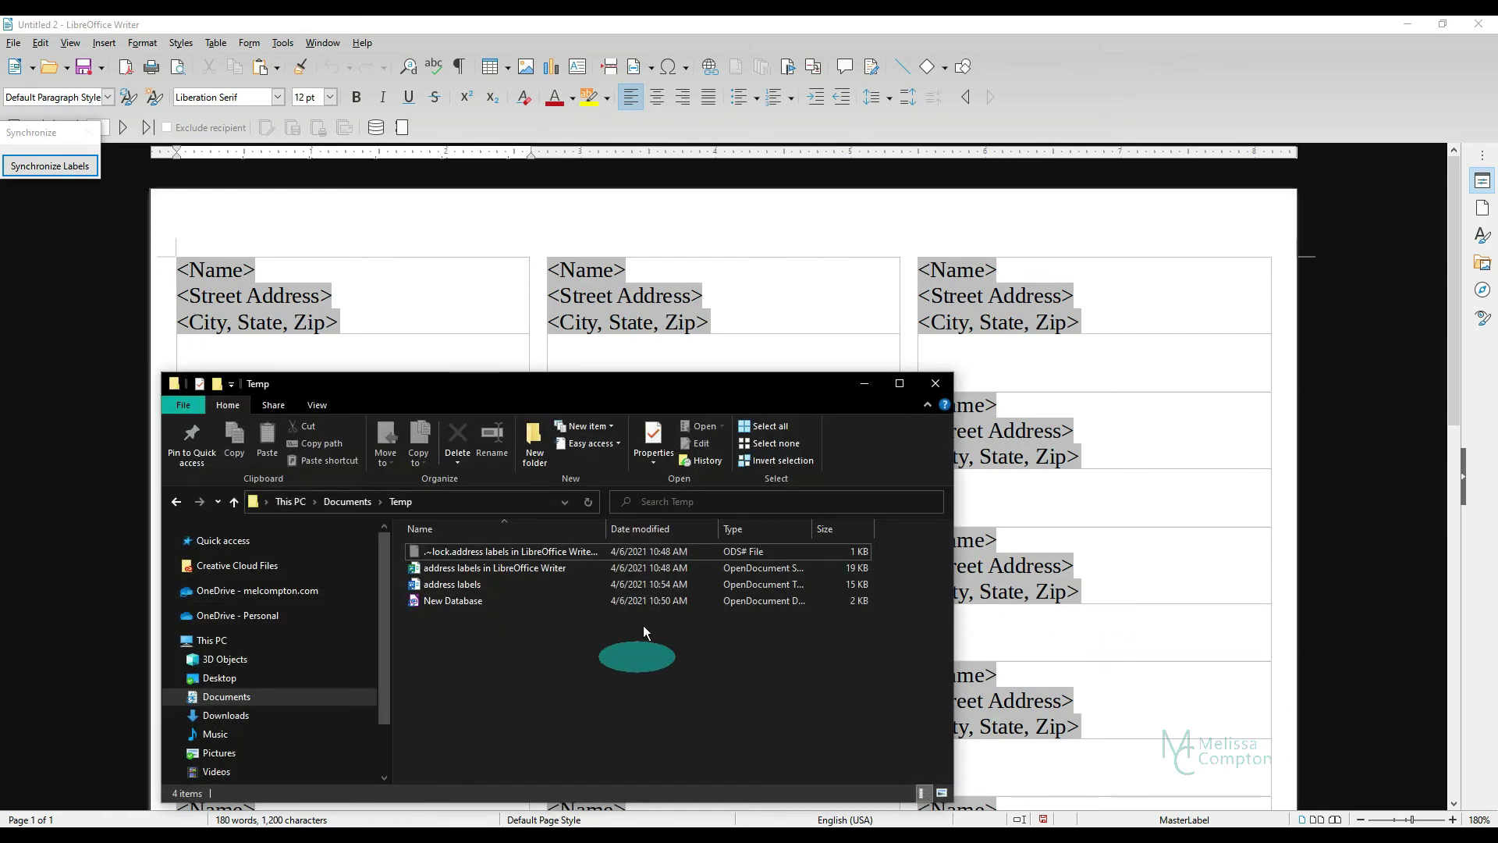